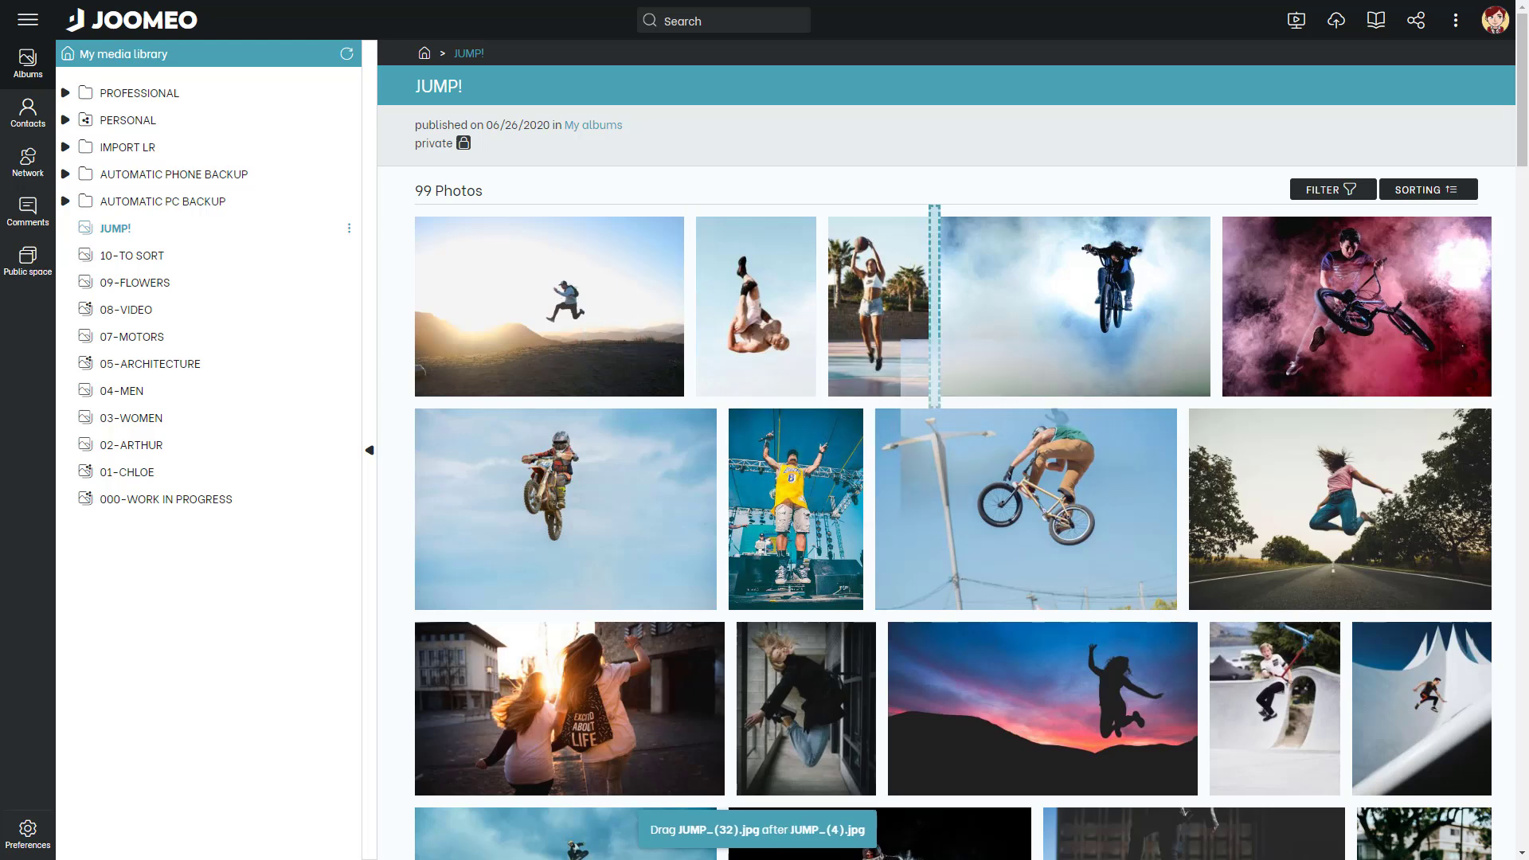
Move the BMX rider photo to the start of the JUMP! album and open the album in Joomeo Photobook to create a photo book
drag(1026, 316, 512, 338)
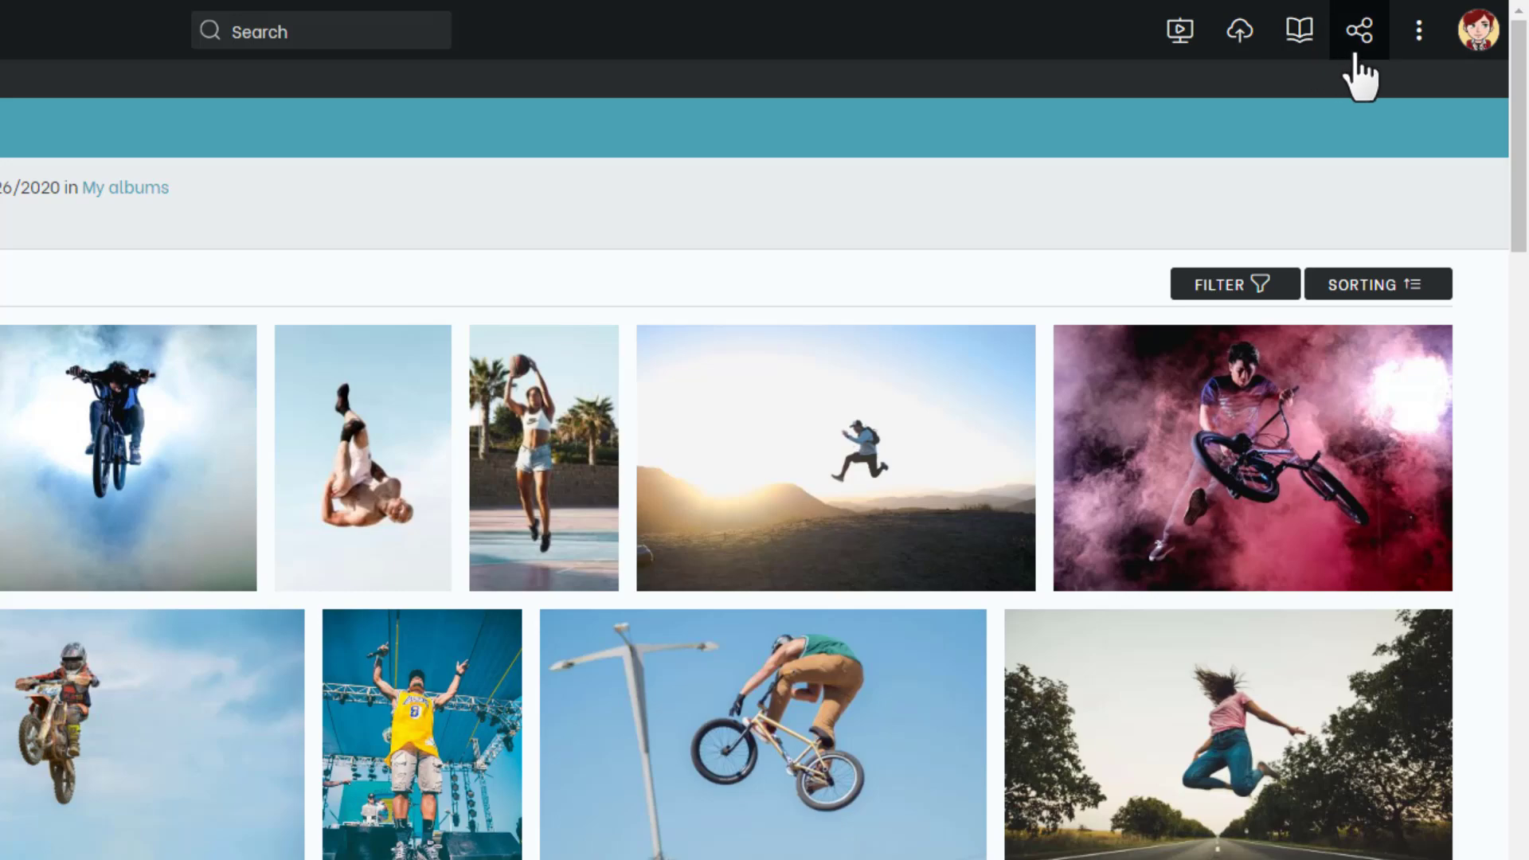
click(1419, 40)
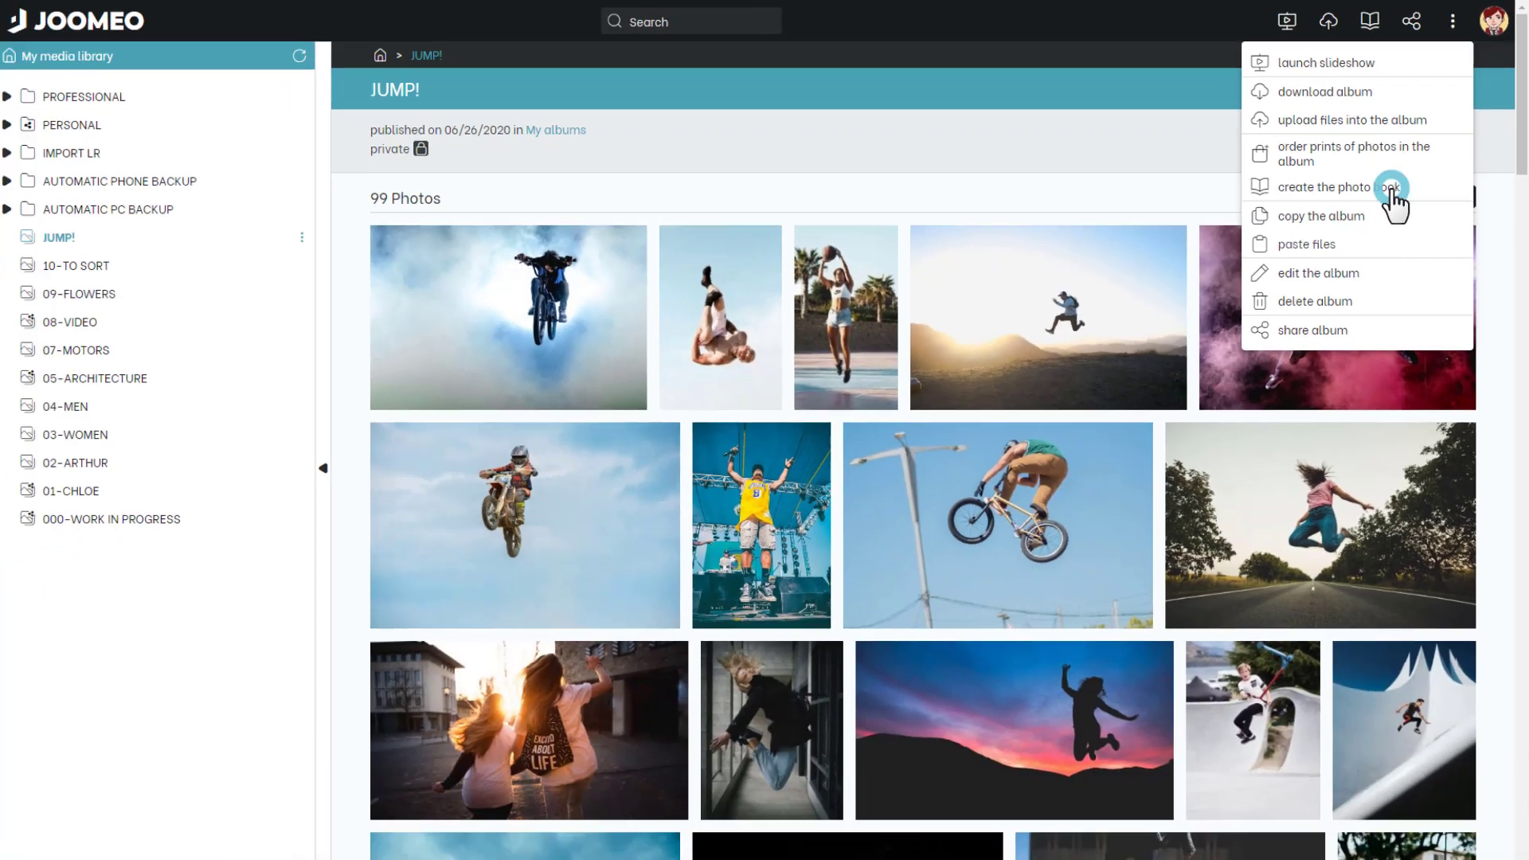
click(1331, 275)
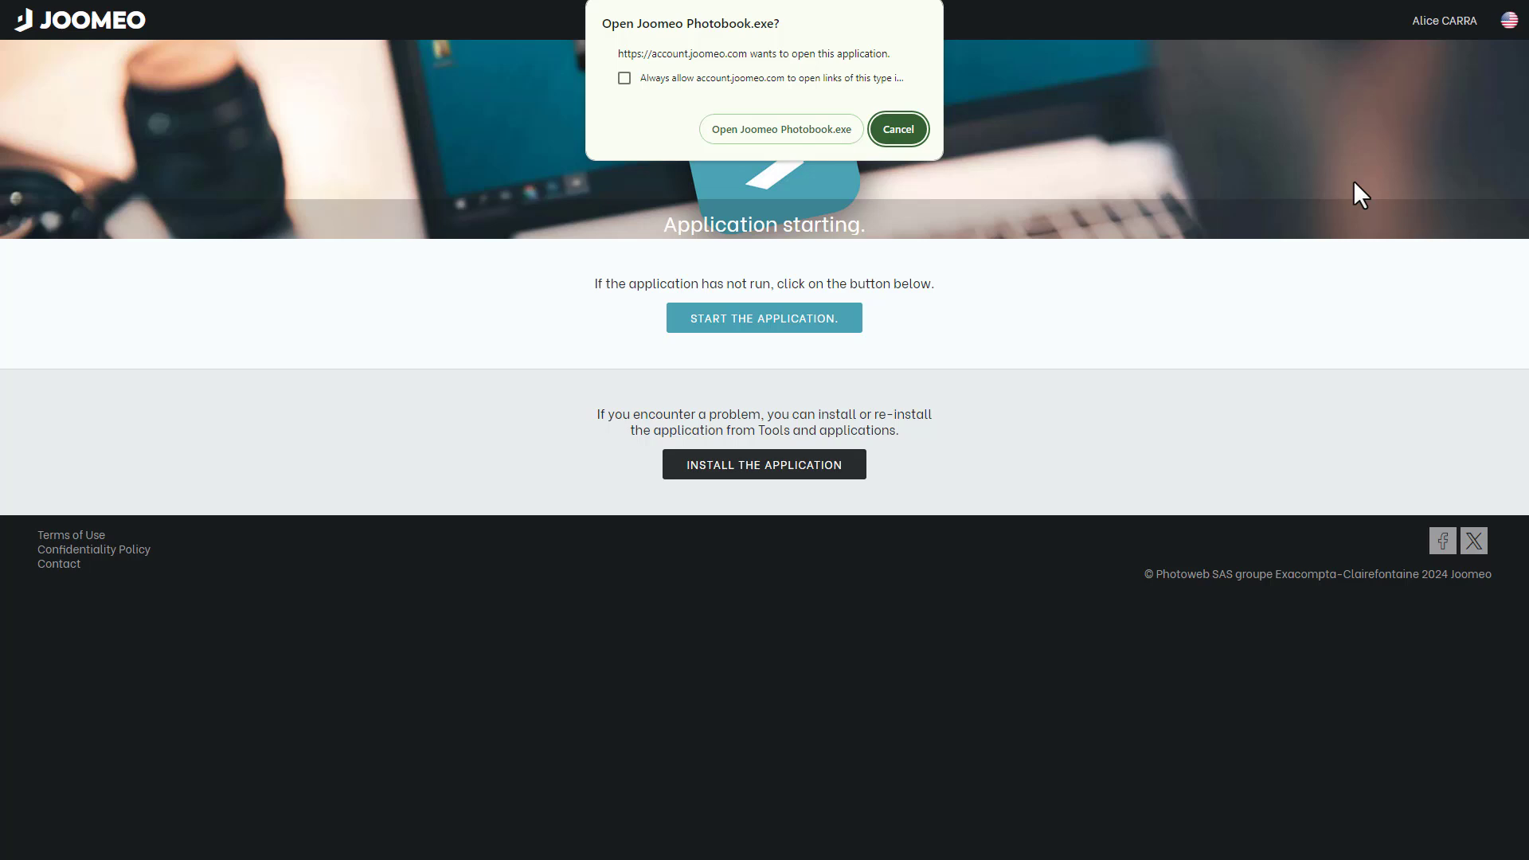
click(821, 134)
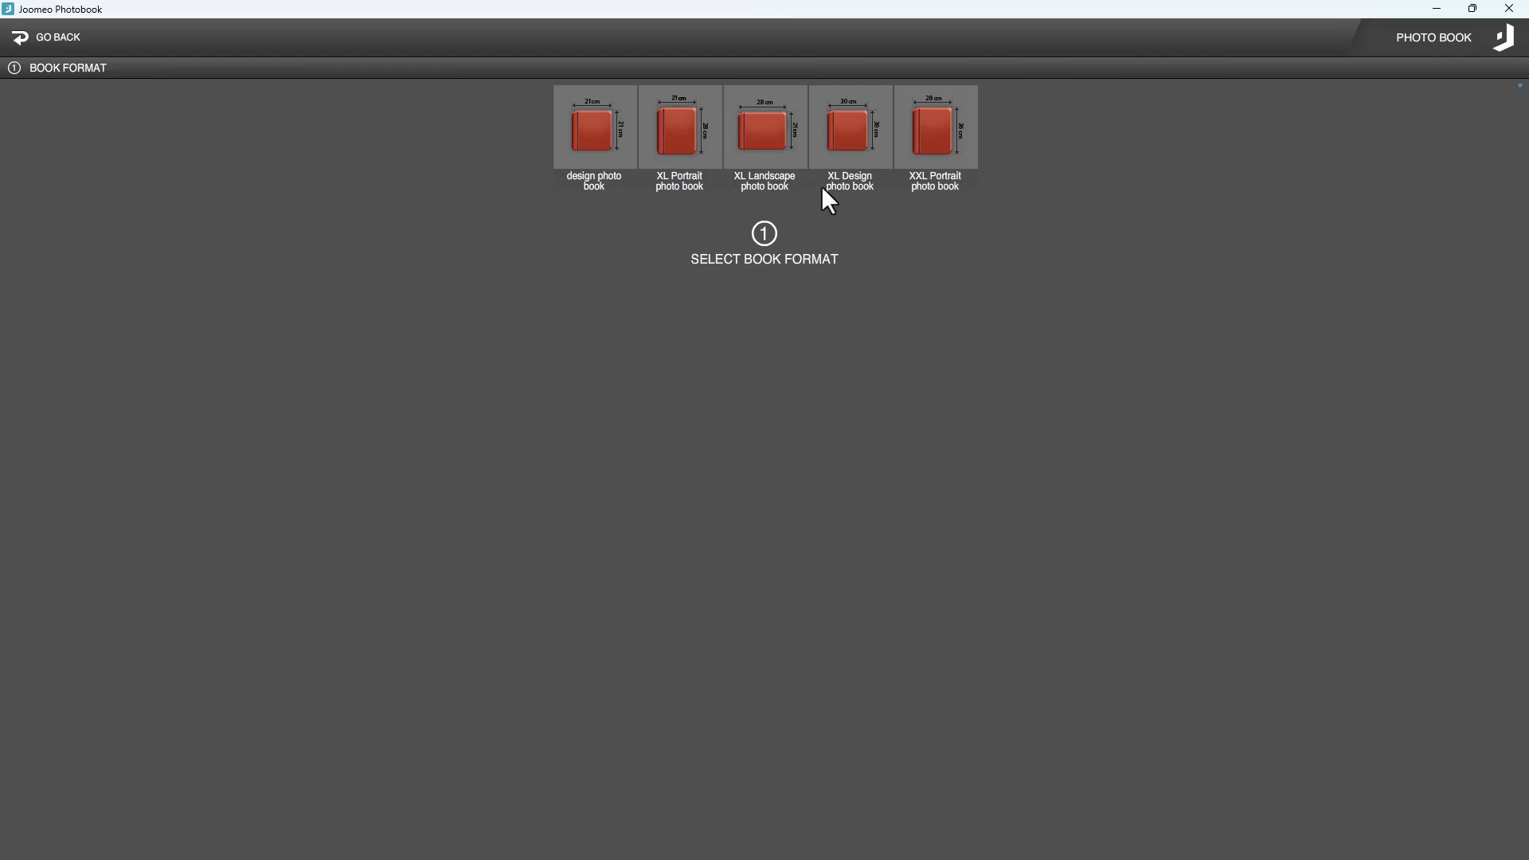
Configure the book as XL Portrait with a hard cover, Matt photo paper and 34 pages
click(677, 137)
click(795, 254)
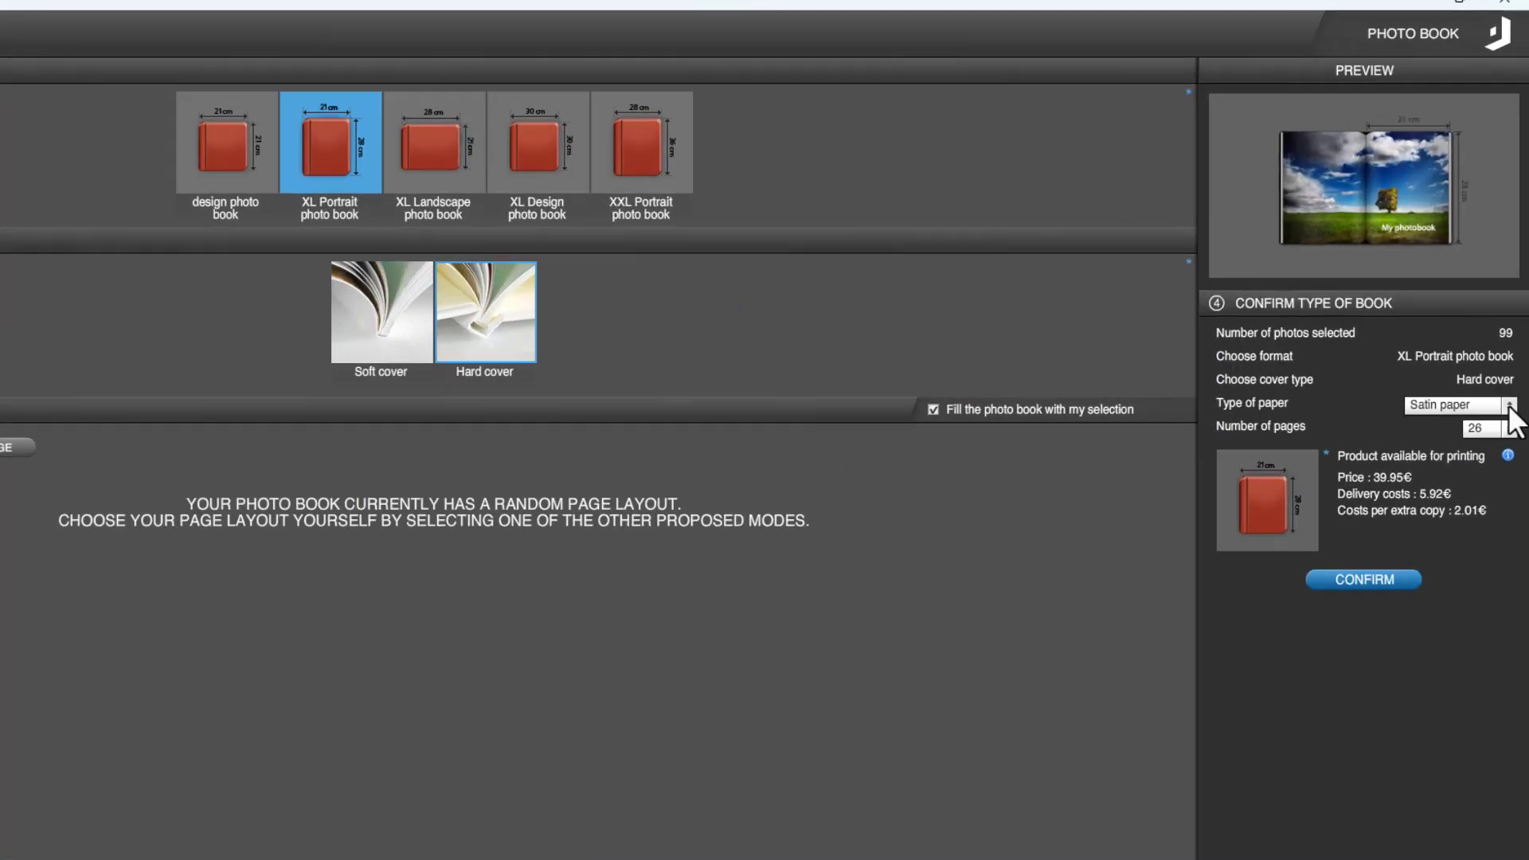
click(1513, 342)
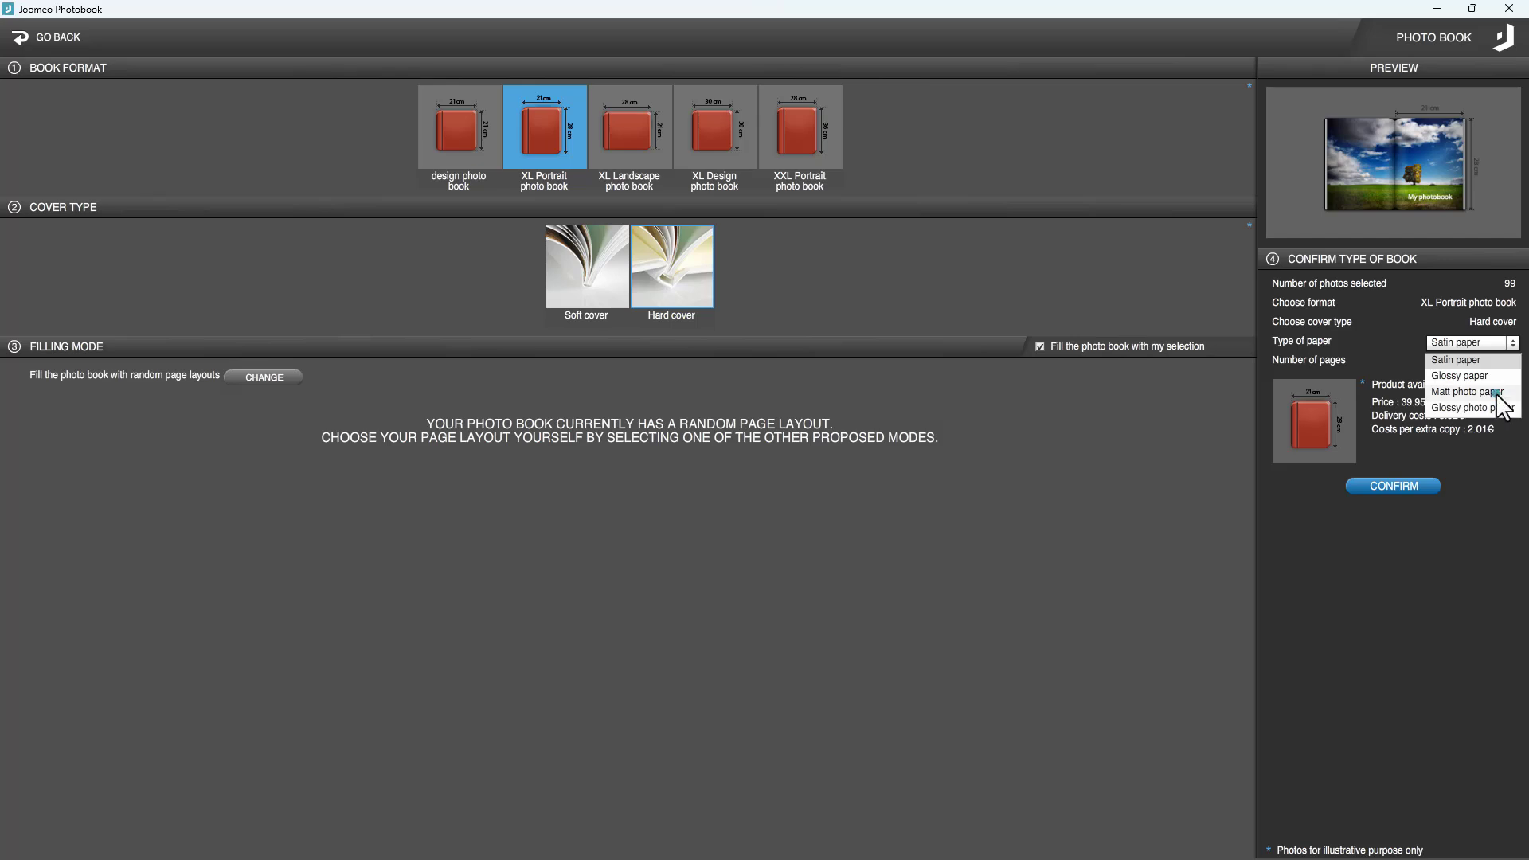
click(1497, 392)
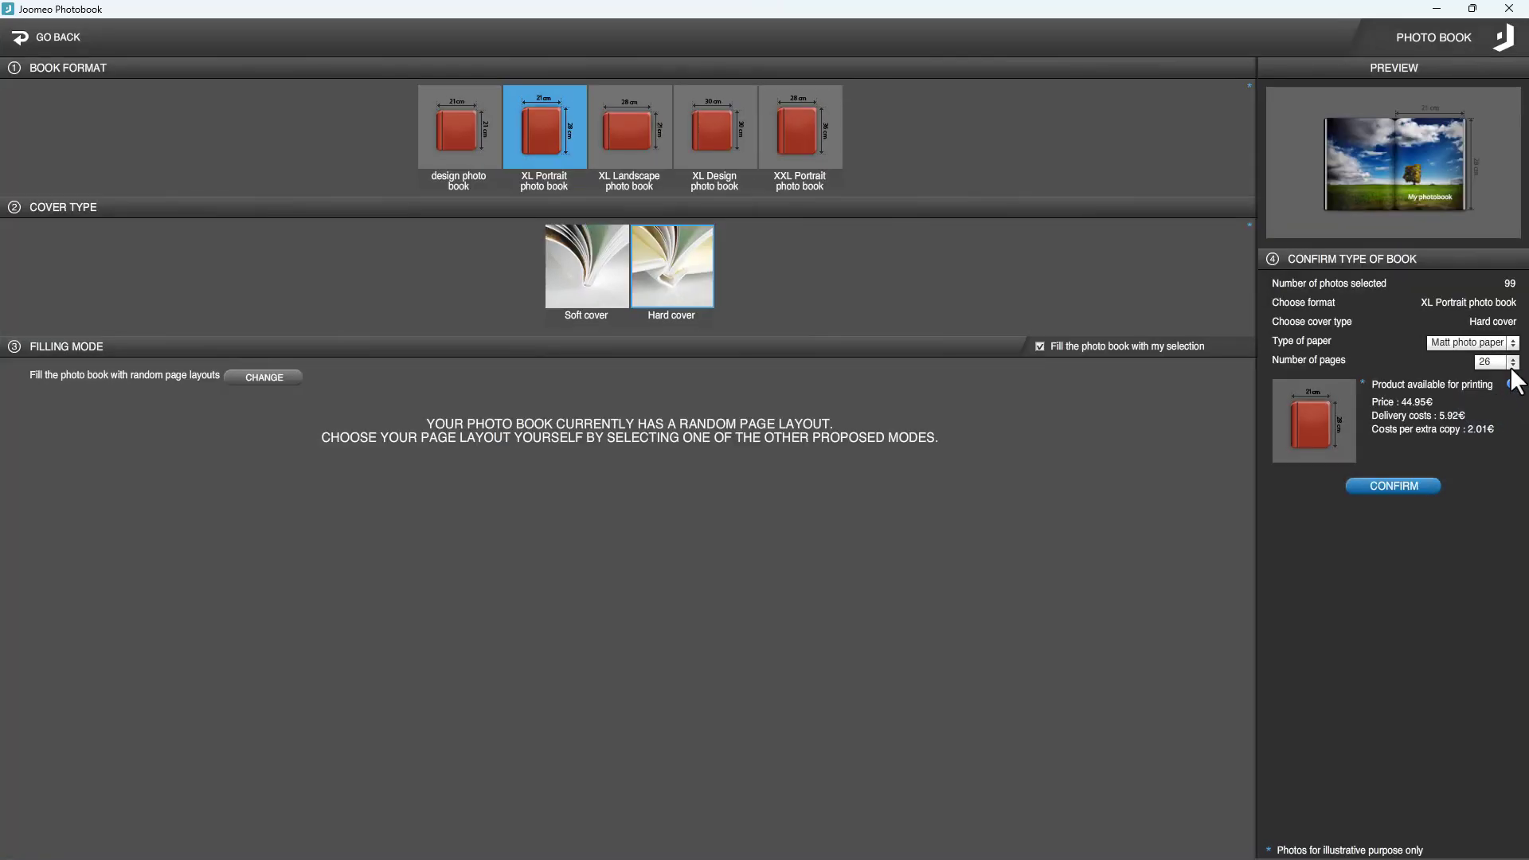
click(1512, 363)
mouse_move(1516, 383)
mouse_down()
mouse_move(1514, 425)
mouse_move(1514, 367)
mouse_up()
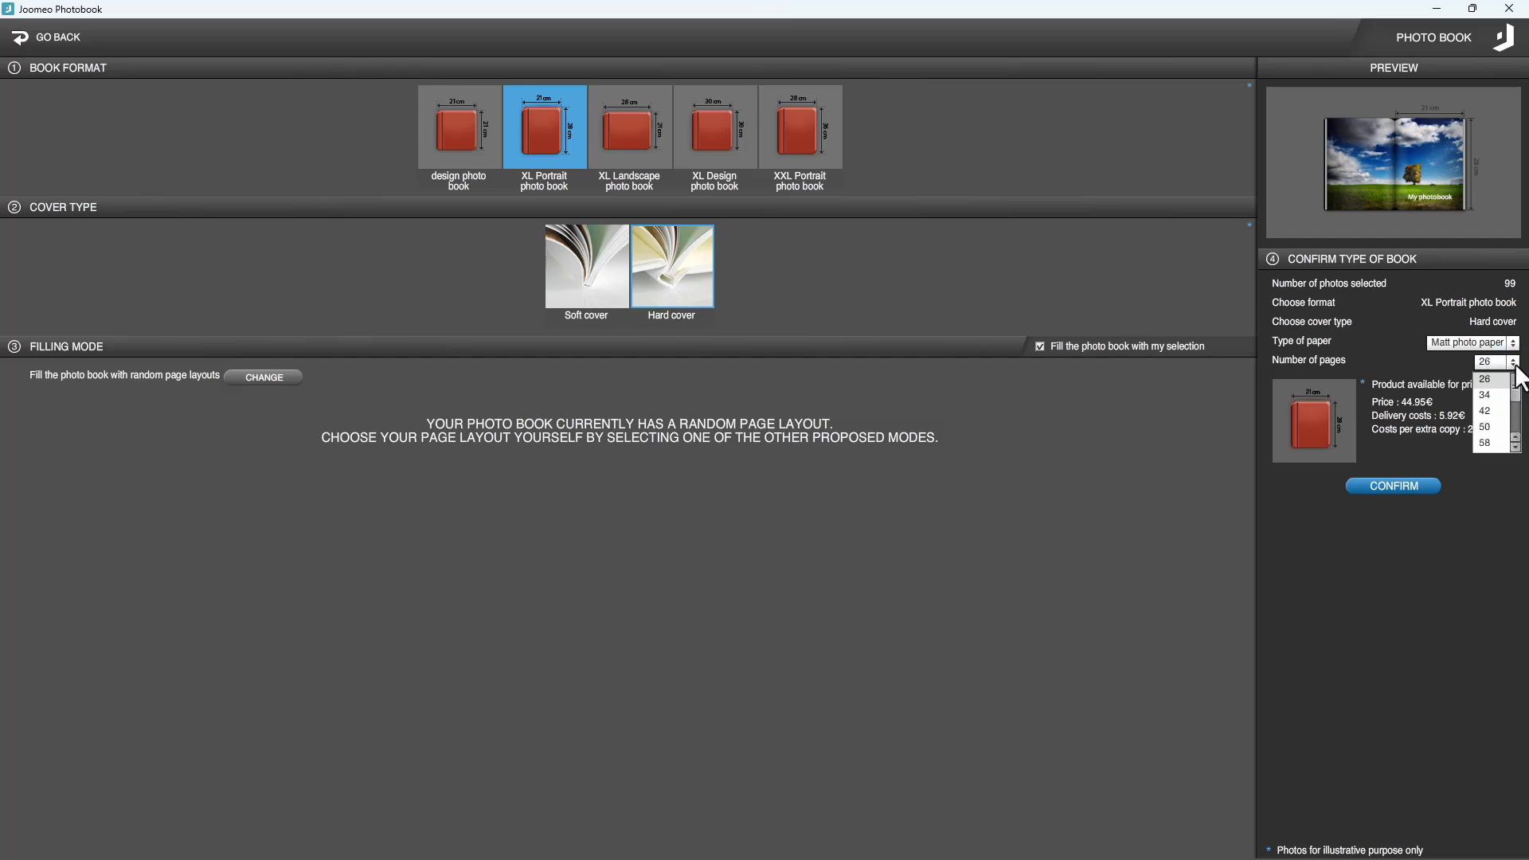
click(1488, 393)
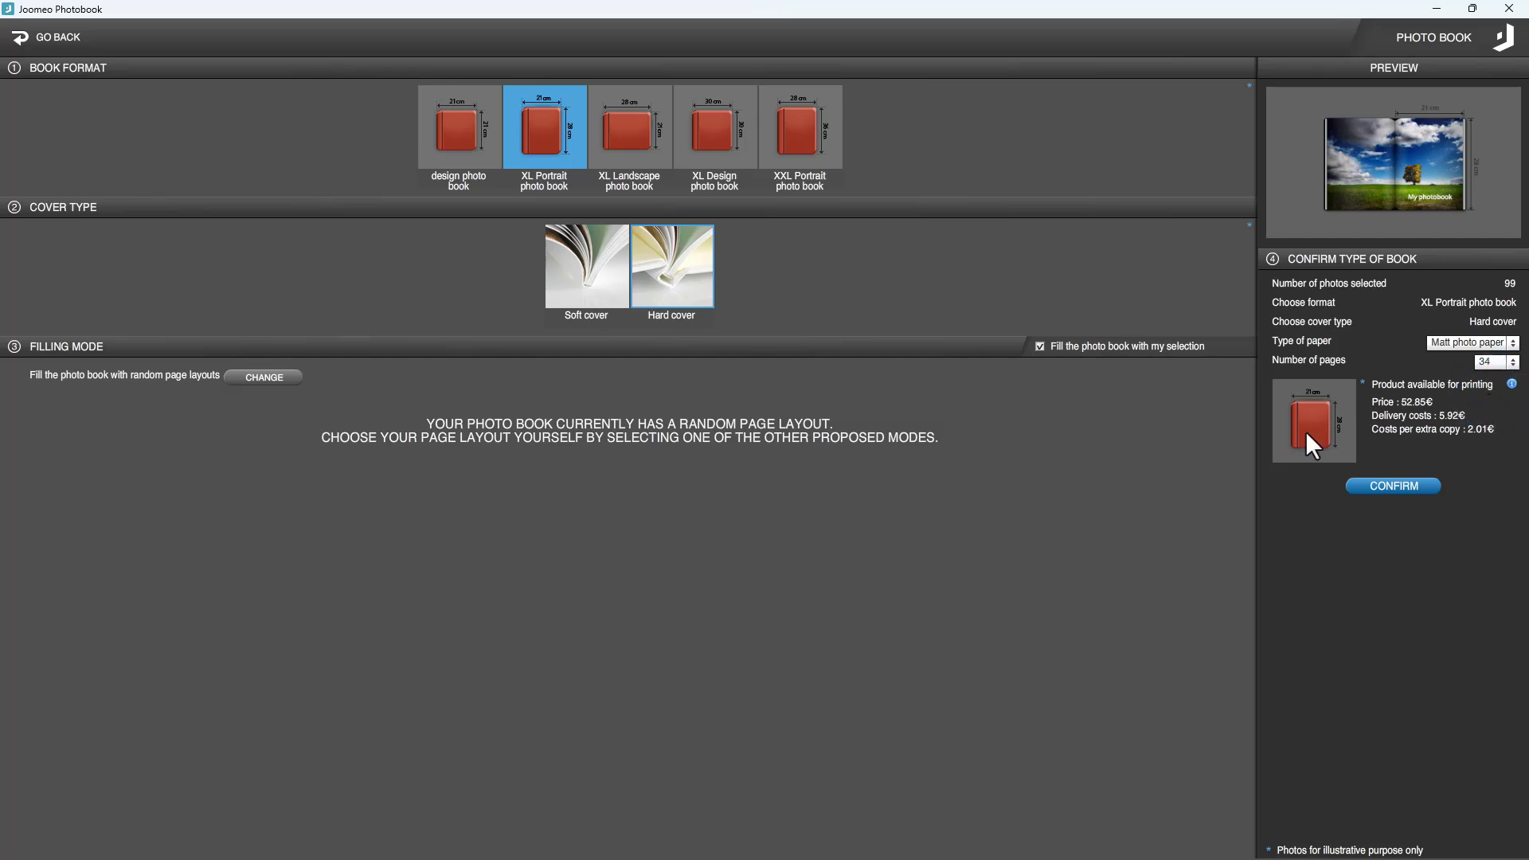
Set the filling mode to choosing layouts for left-hand and right-hand pages, and look through the suggested page layouts
click(264, 378)
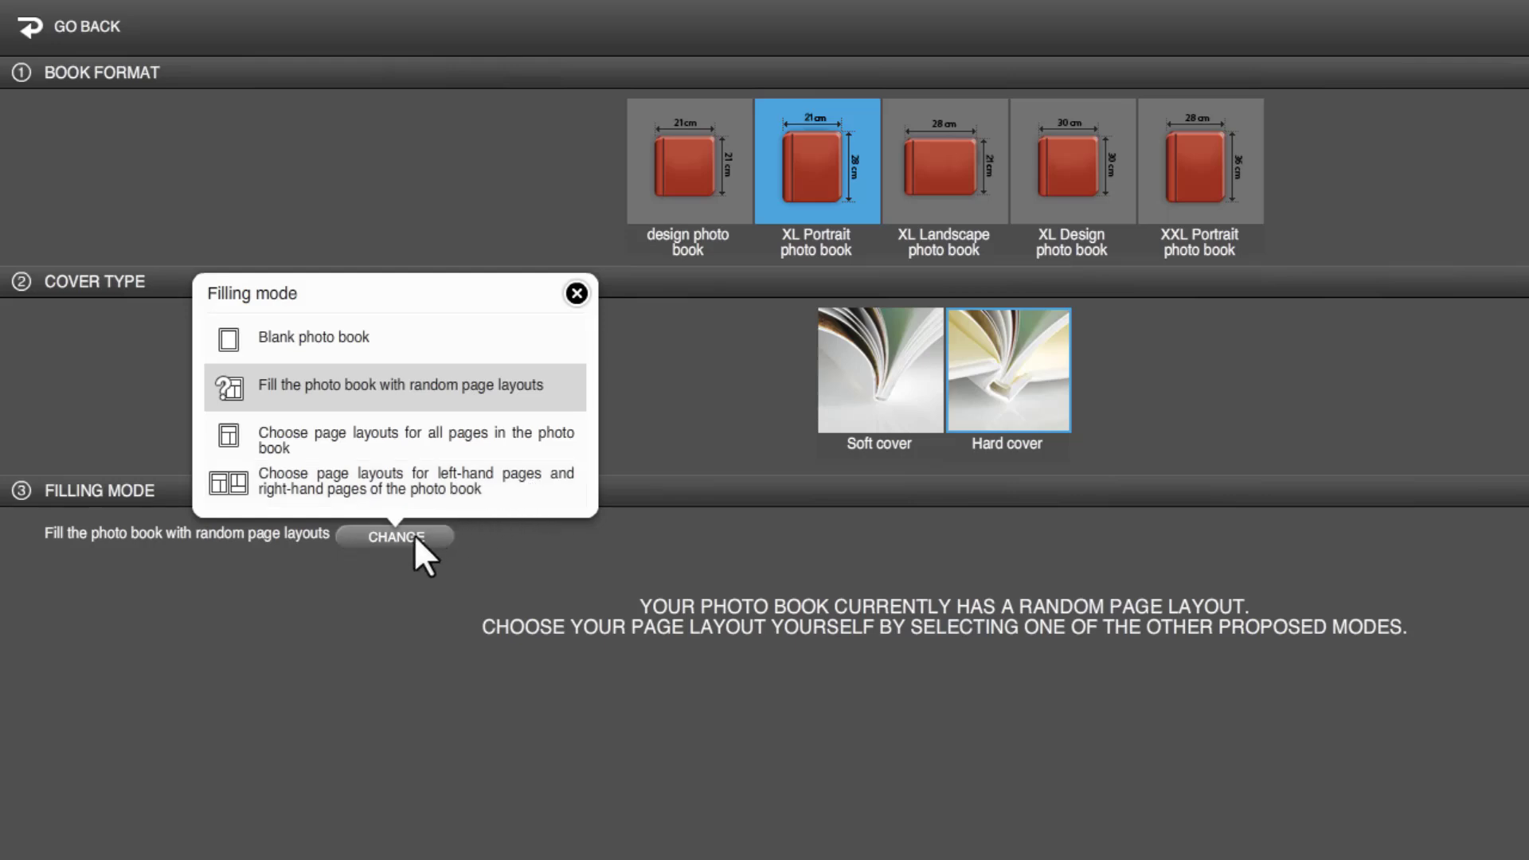
click(398, 481)
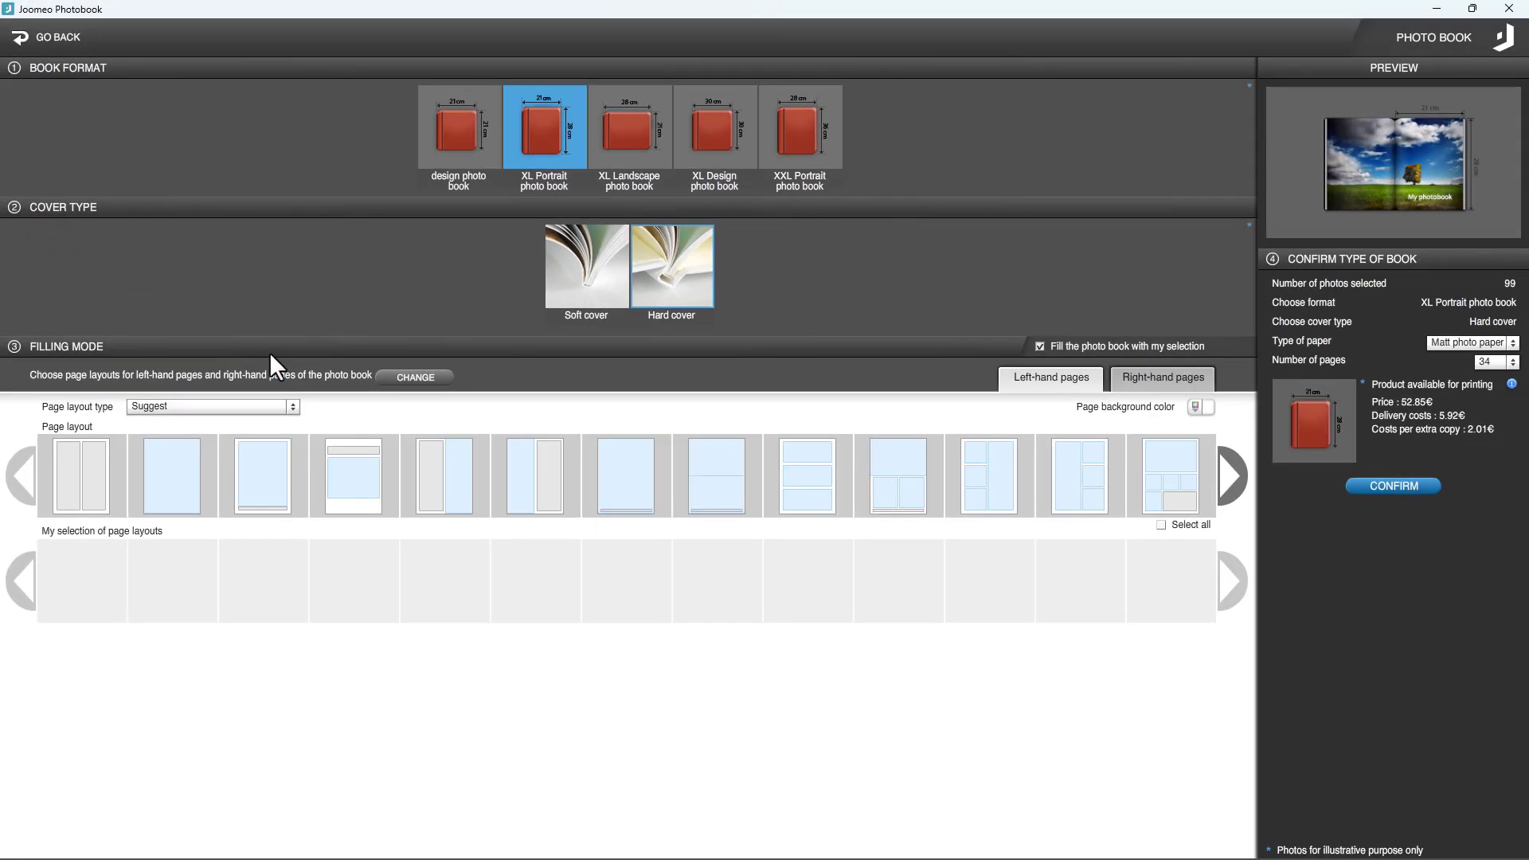
click(1230, 474)
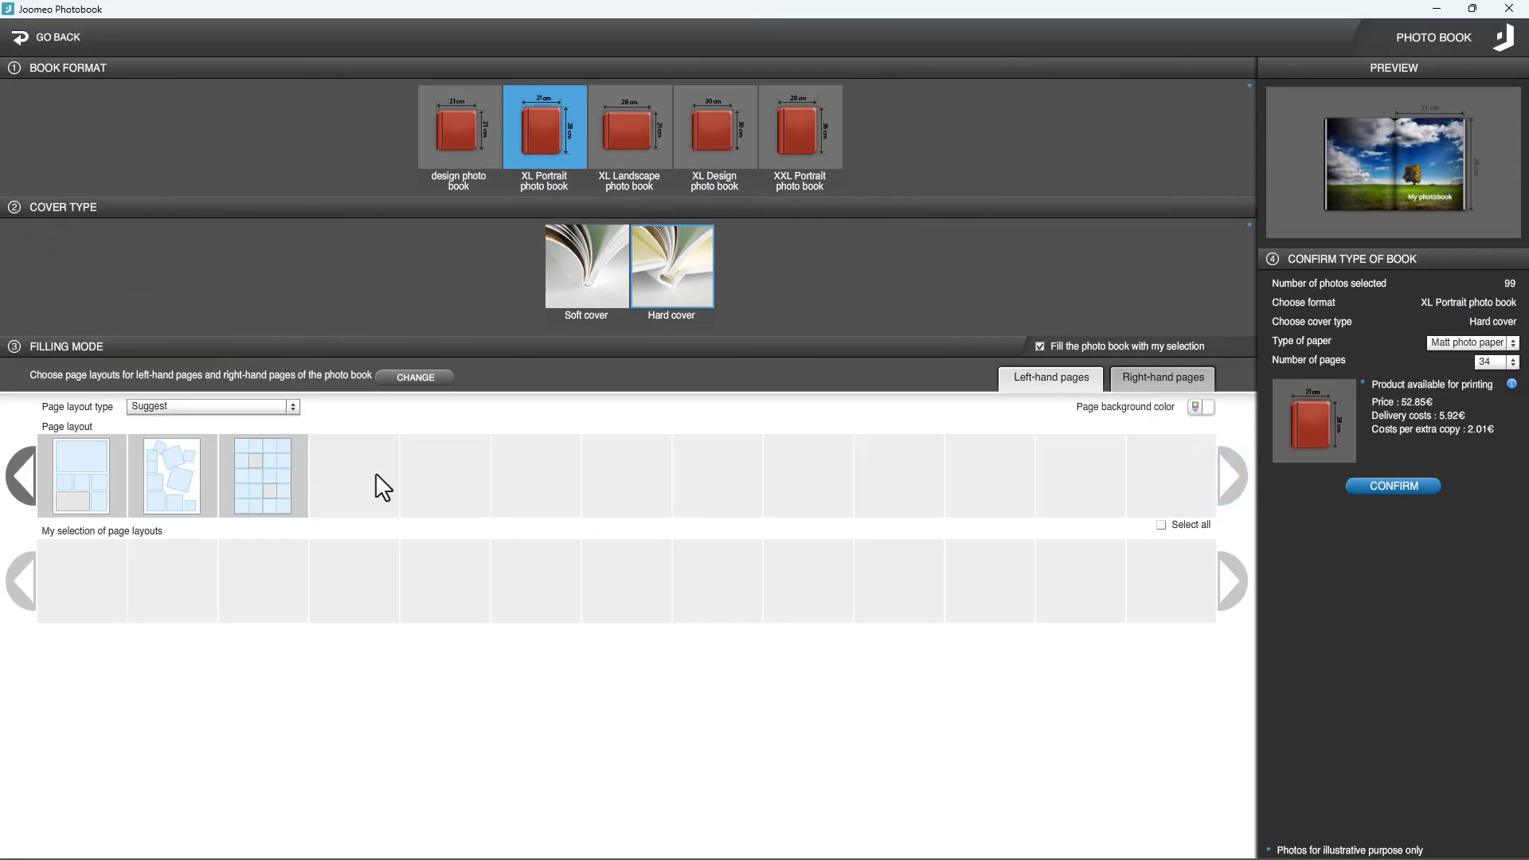
click(22, 477)
Add the second "Single page - 2 images - 1 text" layout, with a tilted lower photo, to the left-hand page selection
click(293, 408)
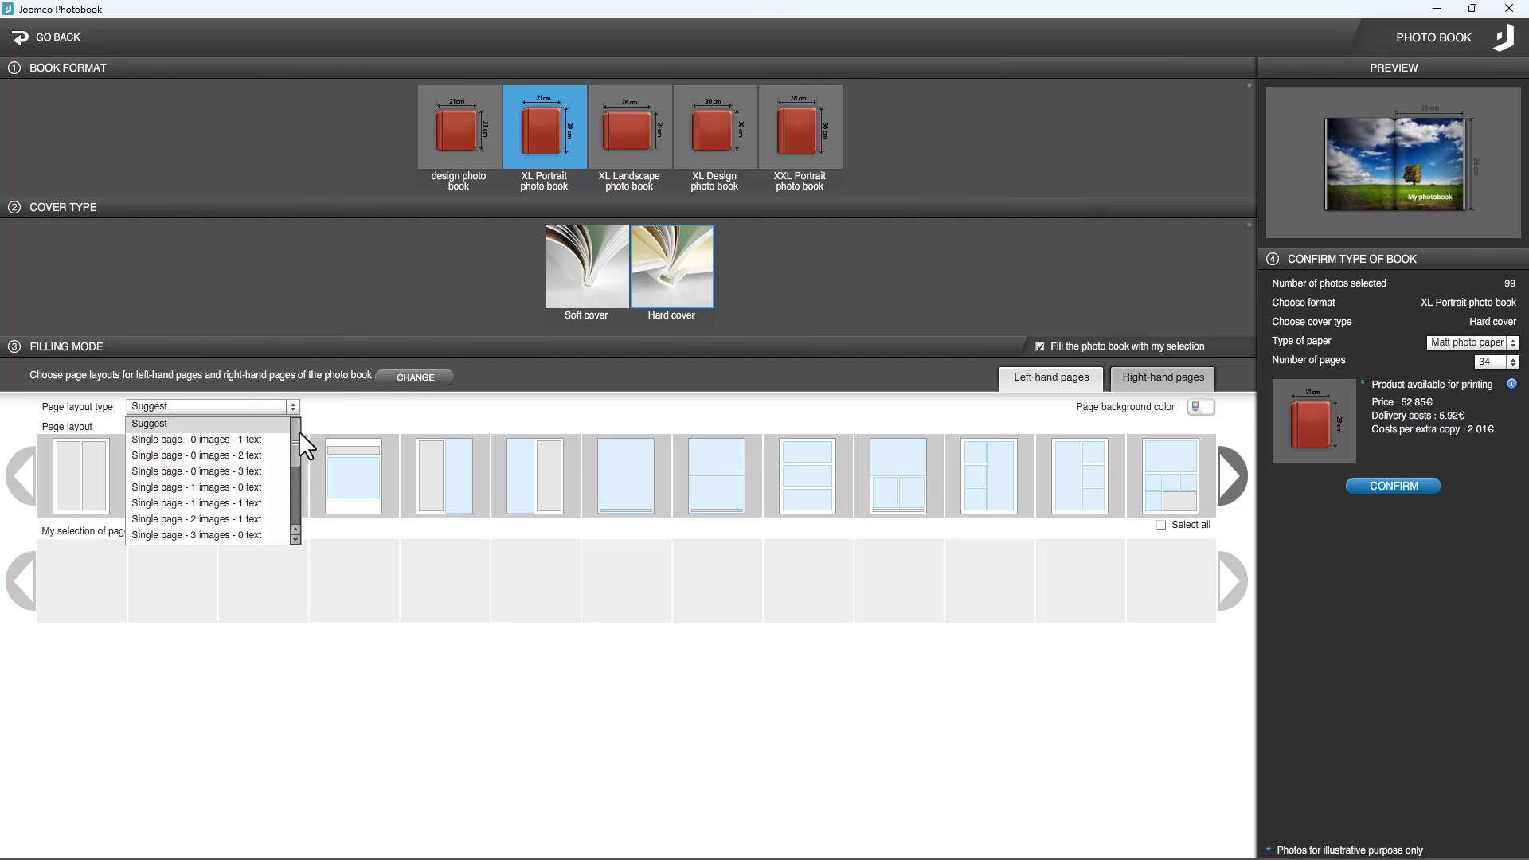
drag(295, 428, 300, 463)
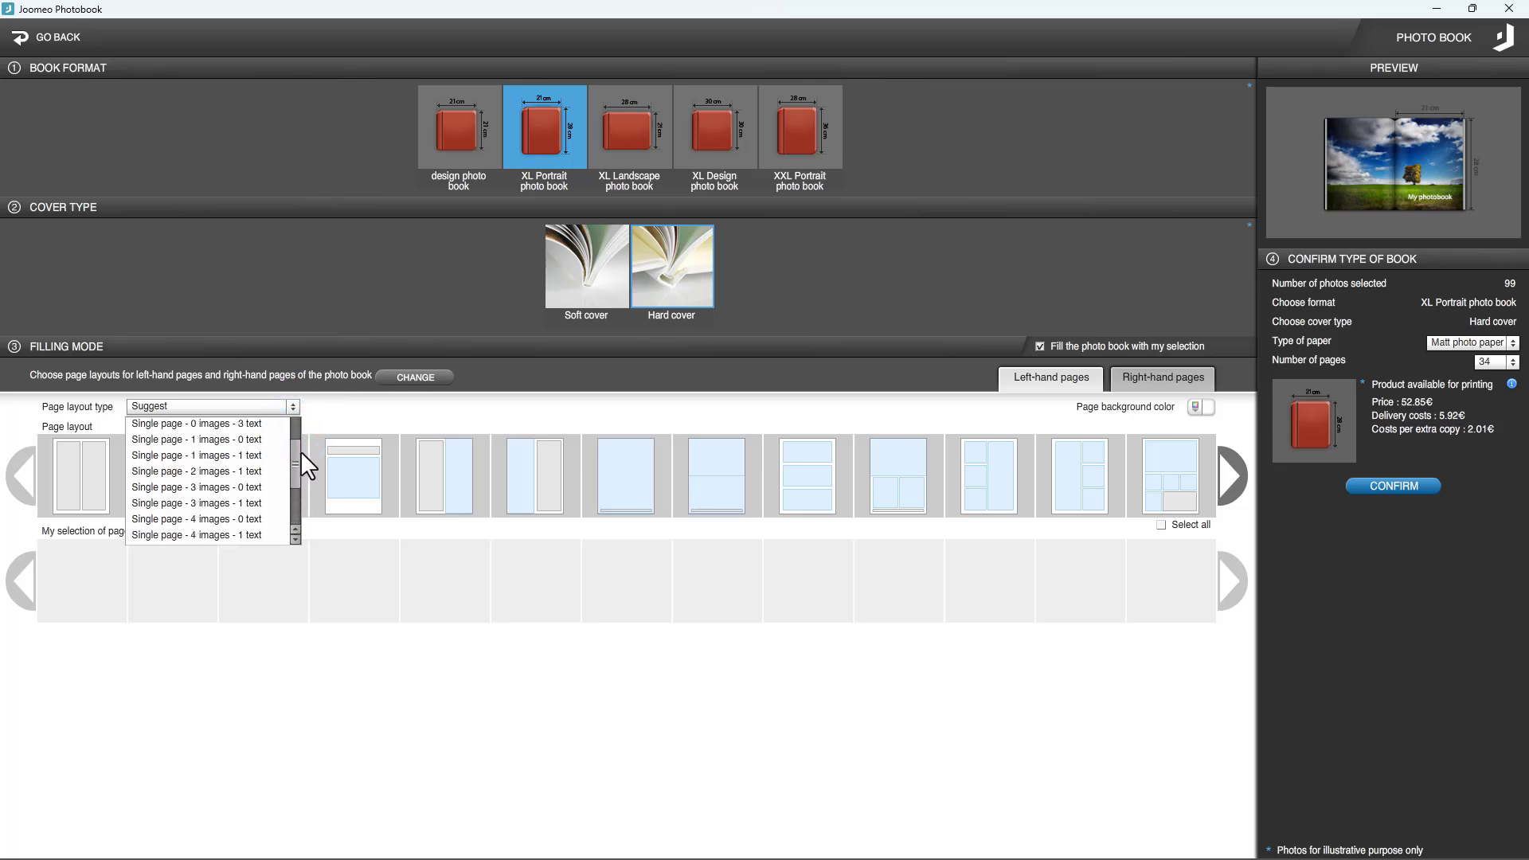
click(217, 471)
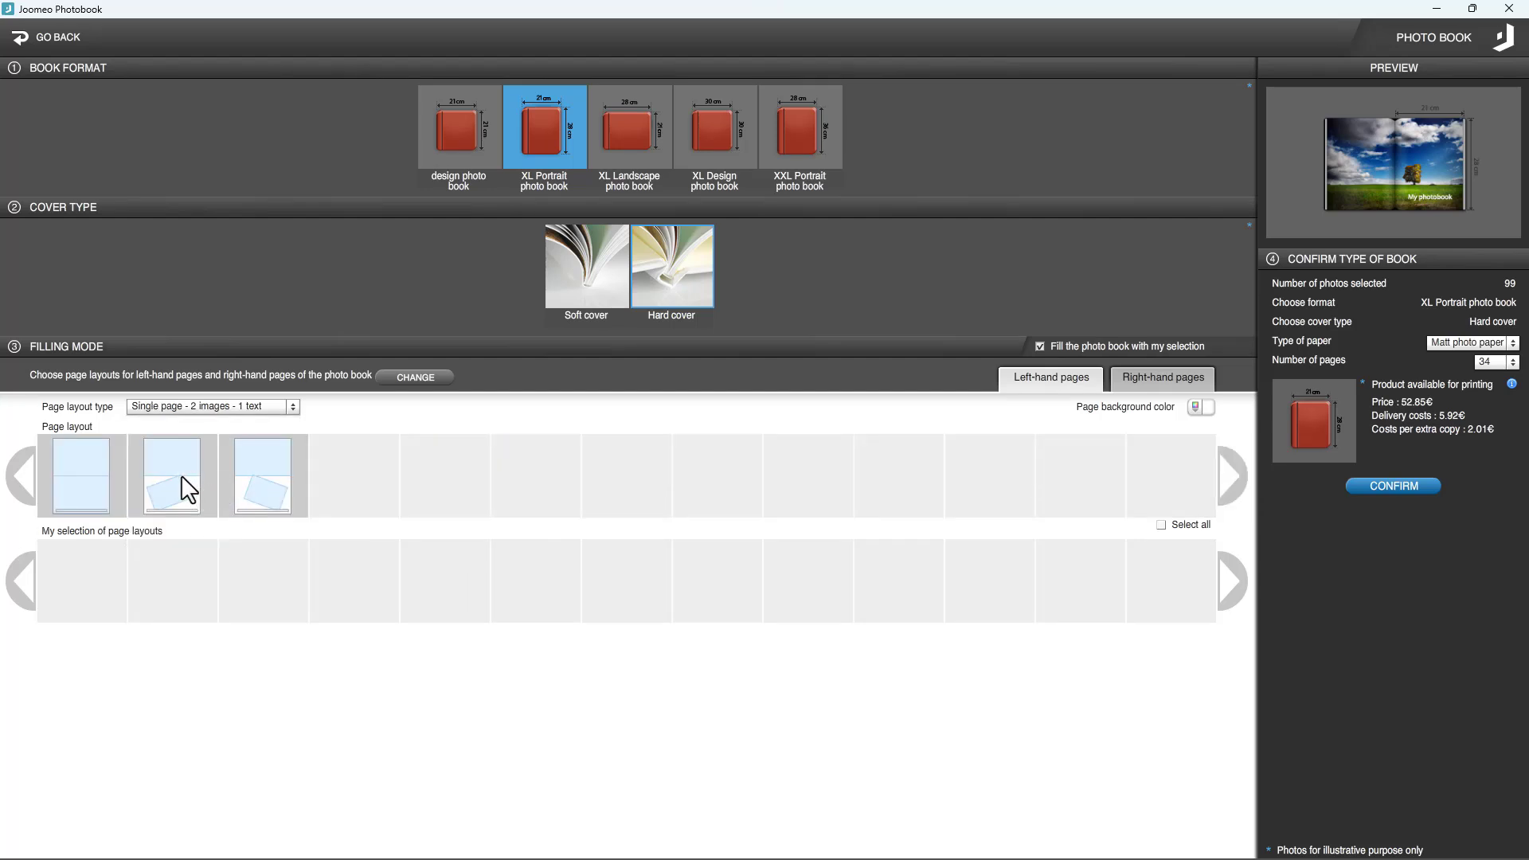
click(180, 475)
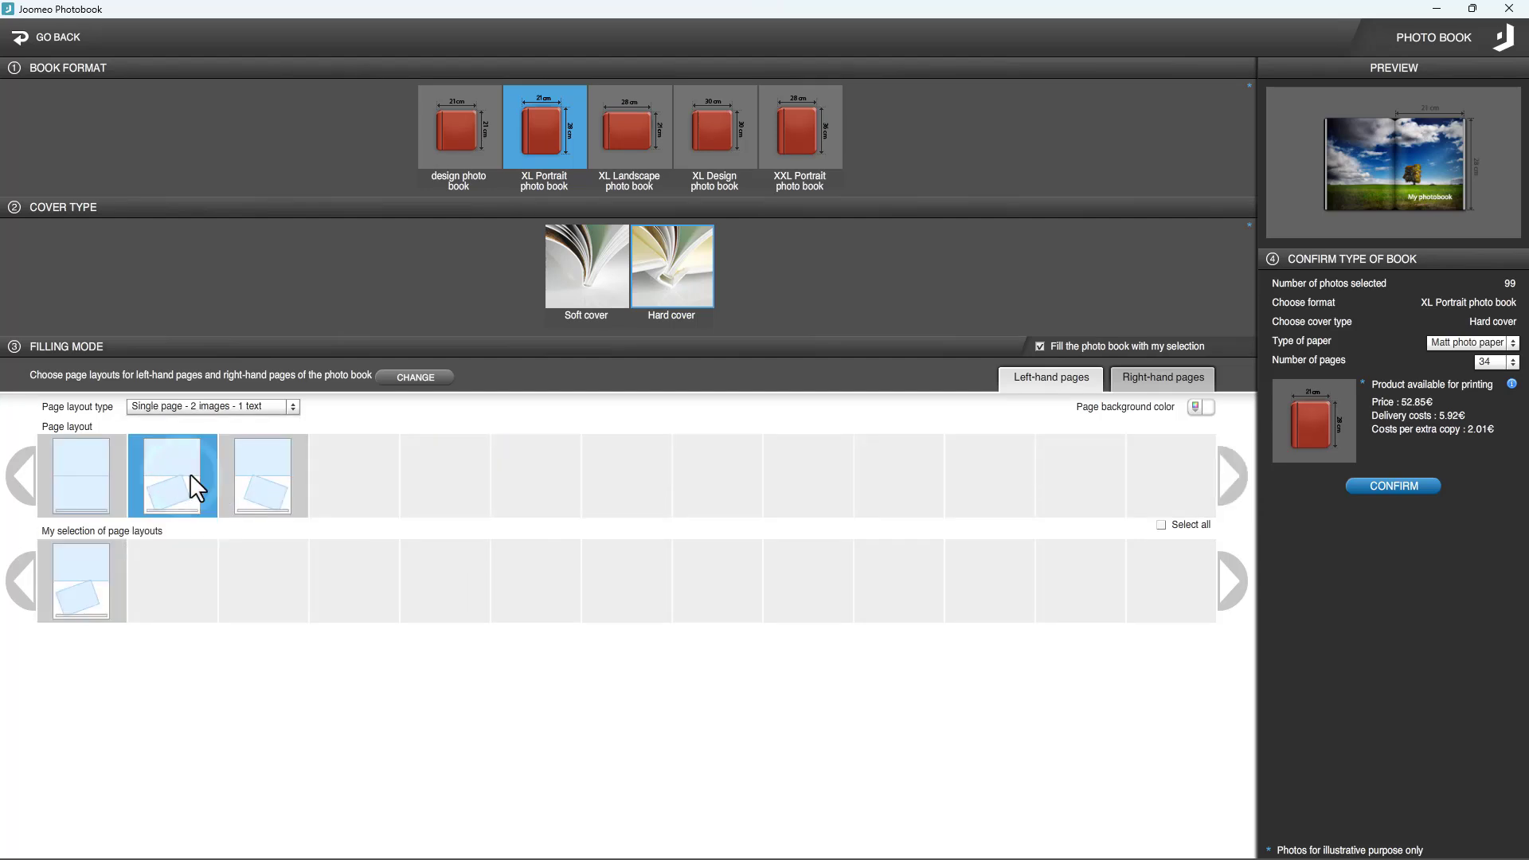
Add the stacked "3 images - 0 text" layout and the "4 images - 1 text" layout to the left-hand page selection
click(293, 407)
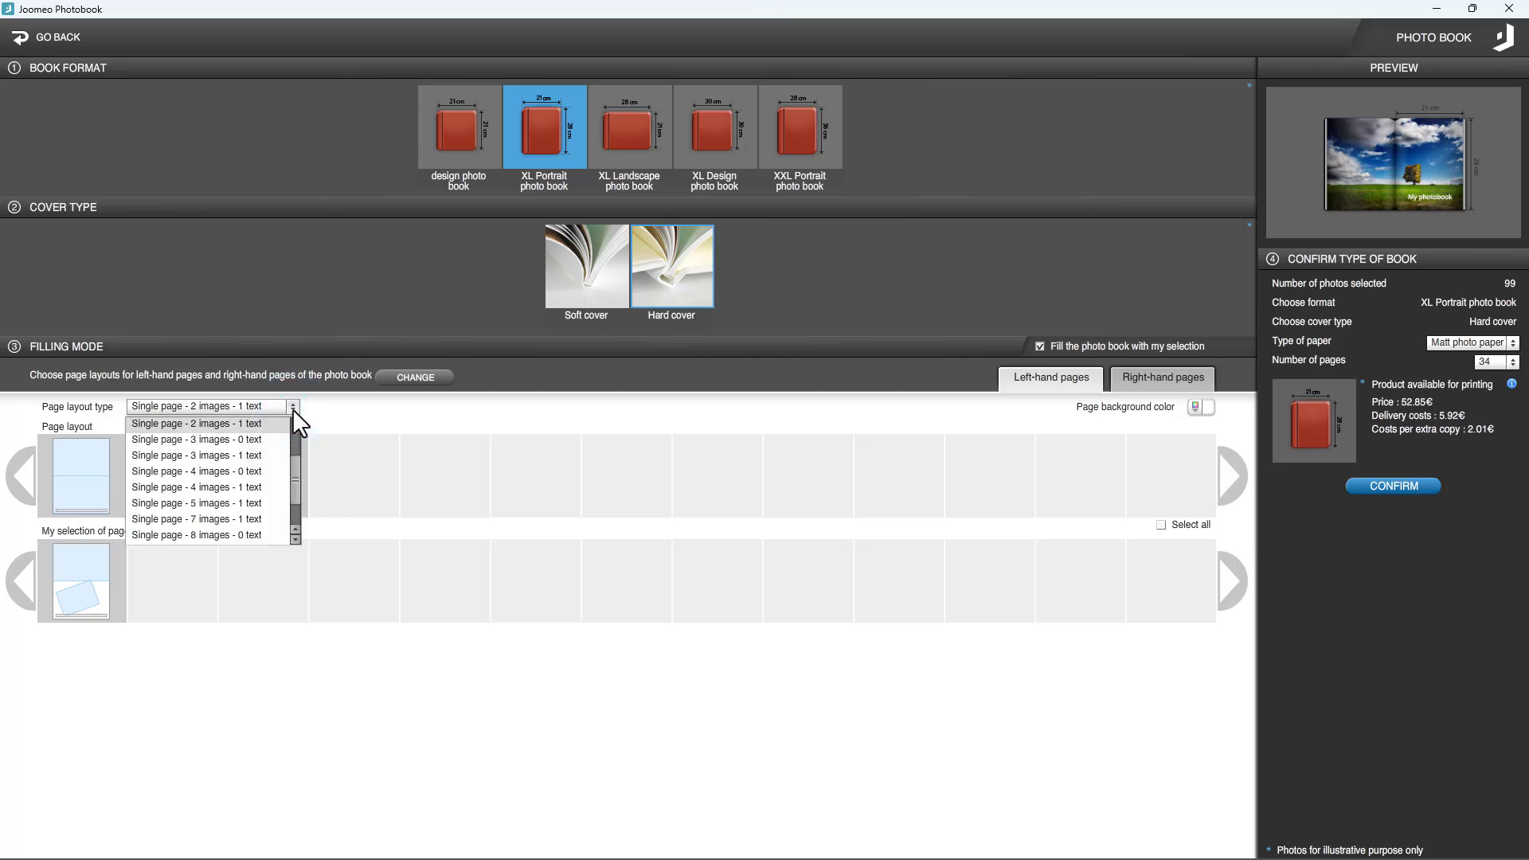
click(239, 439)
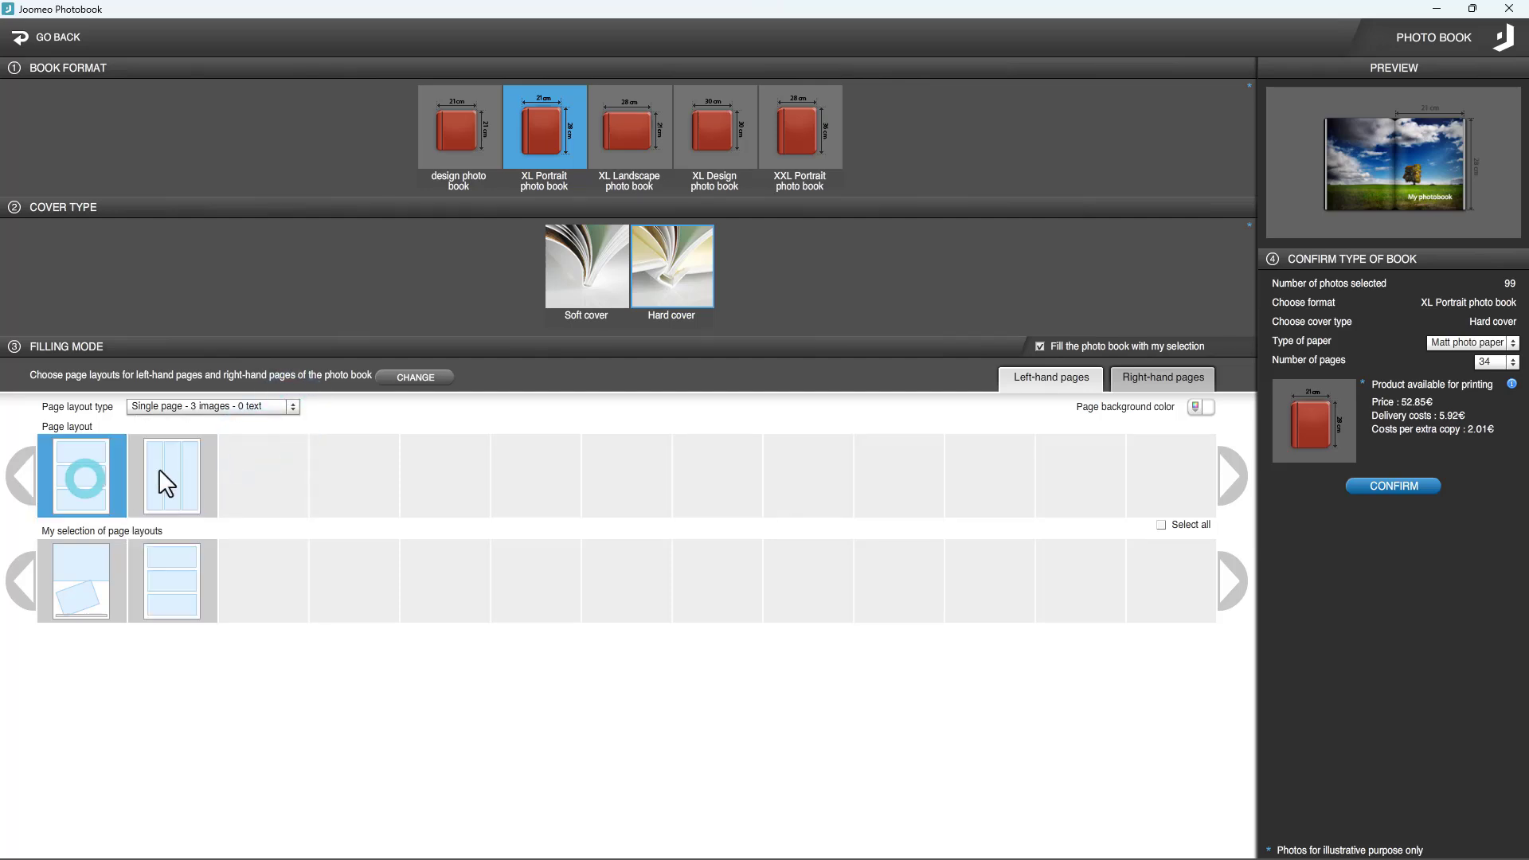
click(291, 410)
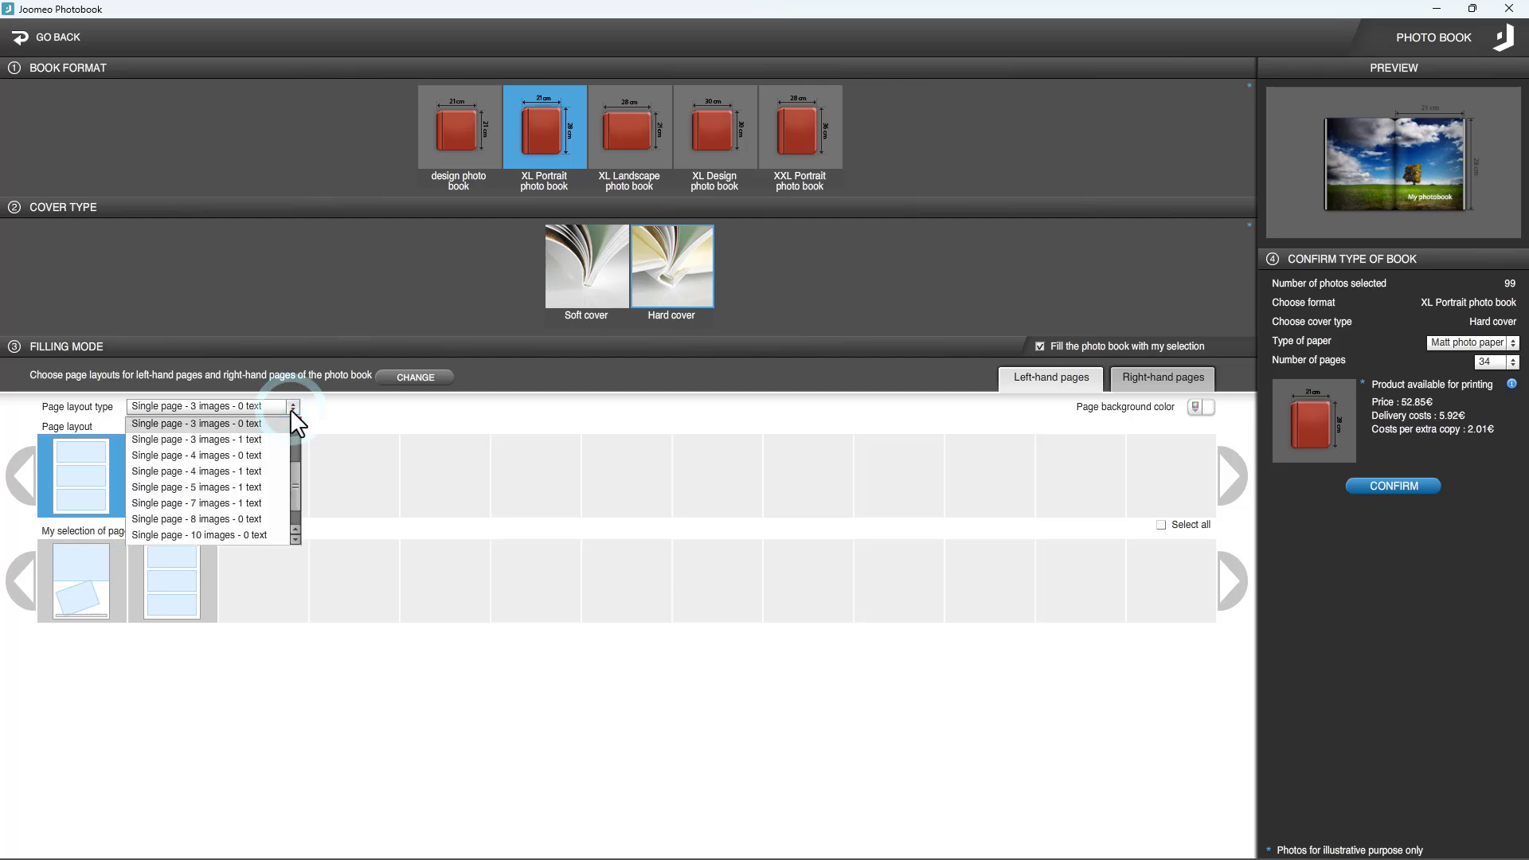
click(217, 470)
click(94, 486)
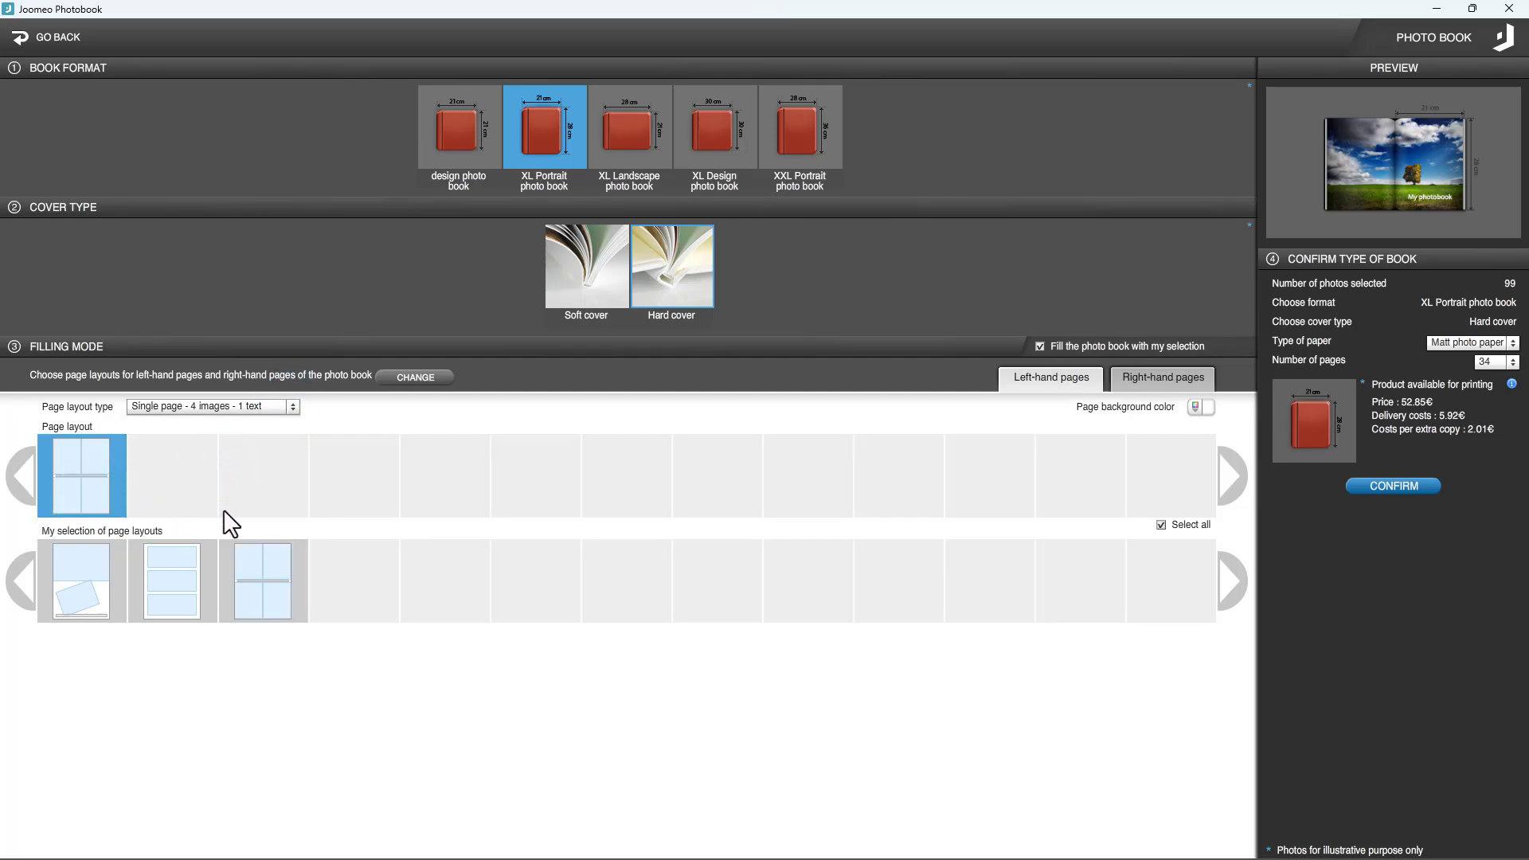
Set the background color of the left-hand pages to teal
click(1194, 407)
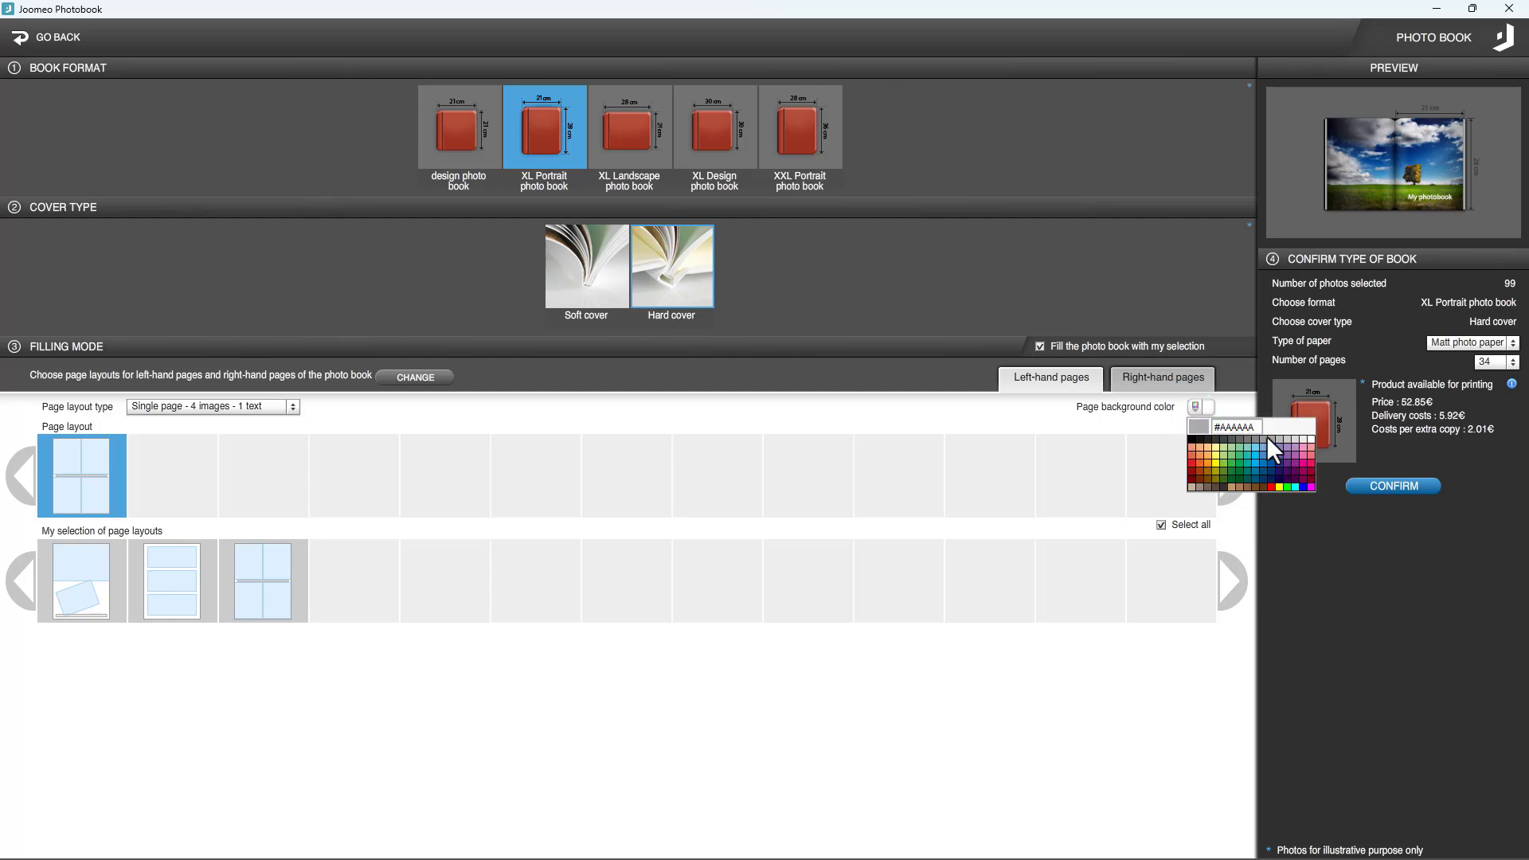
drag(1251, 428, 1214, 426)
click(1248, 456)
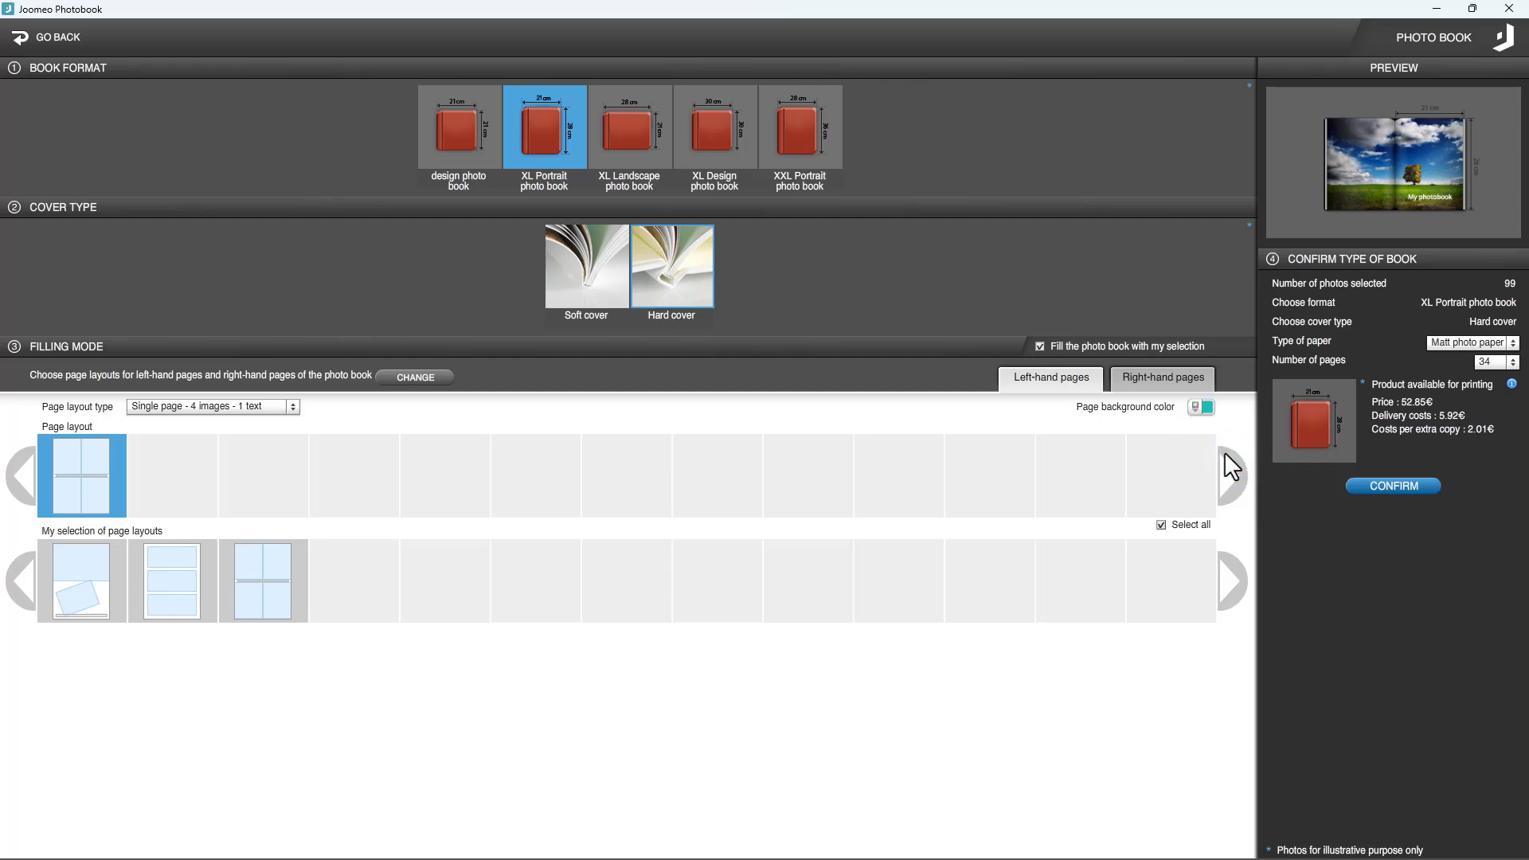
For the right-hand pages, add the full-page and the evenly bordered "Single page - 1 images - 0 text" layouts
click(1167, 378)
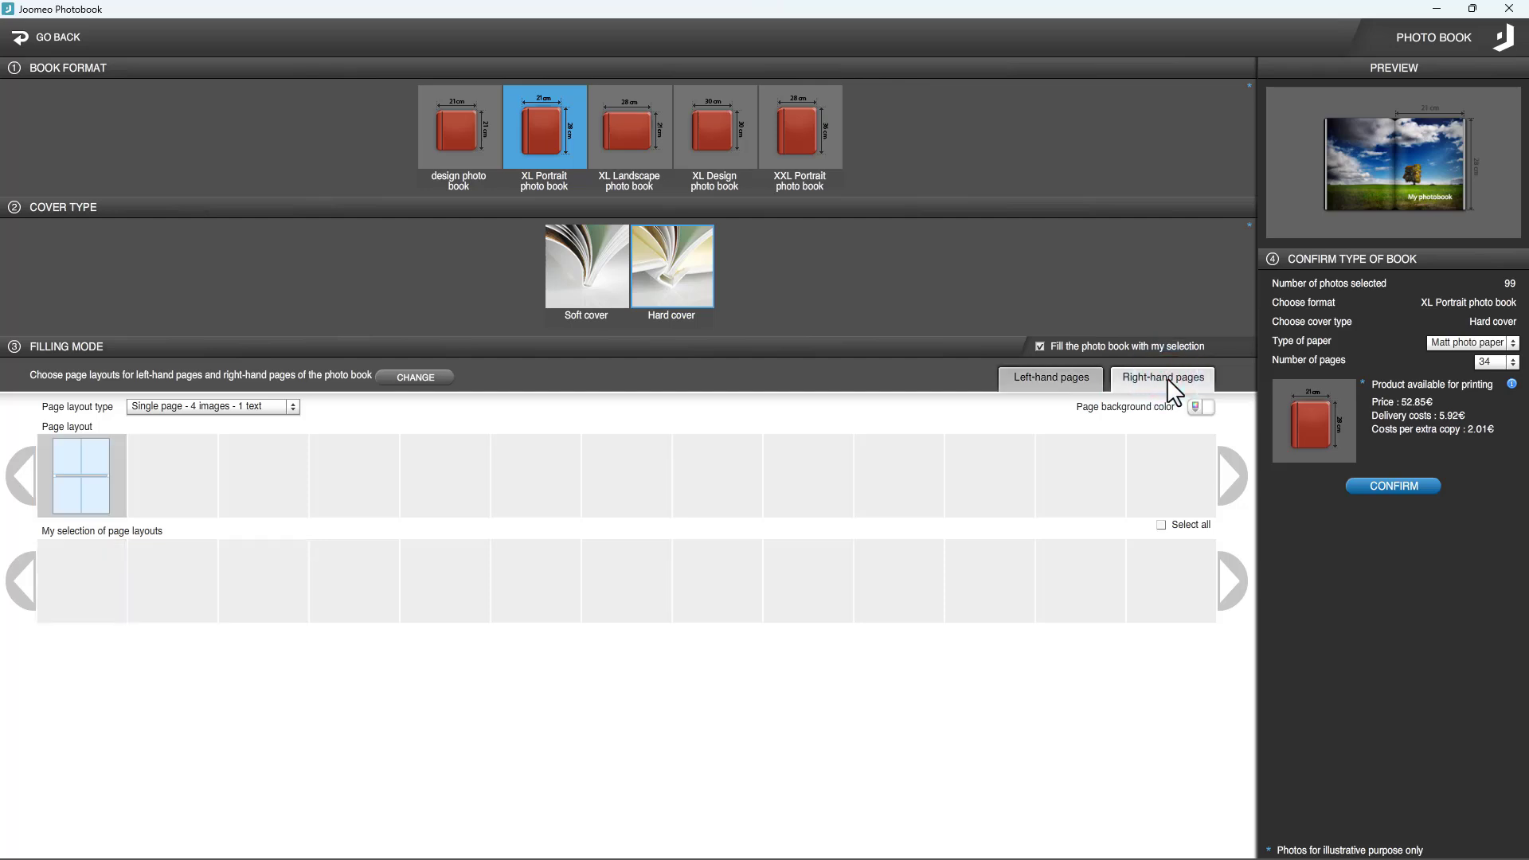
click(293, 406)
drag(293, 486, 305, 423)
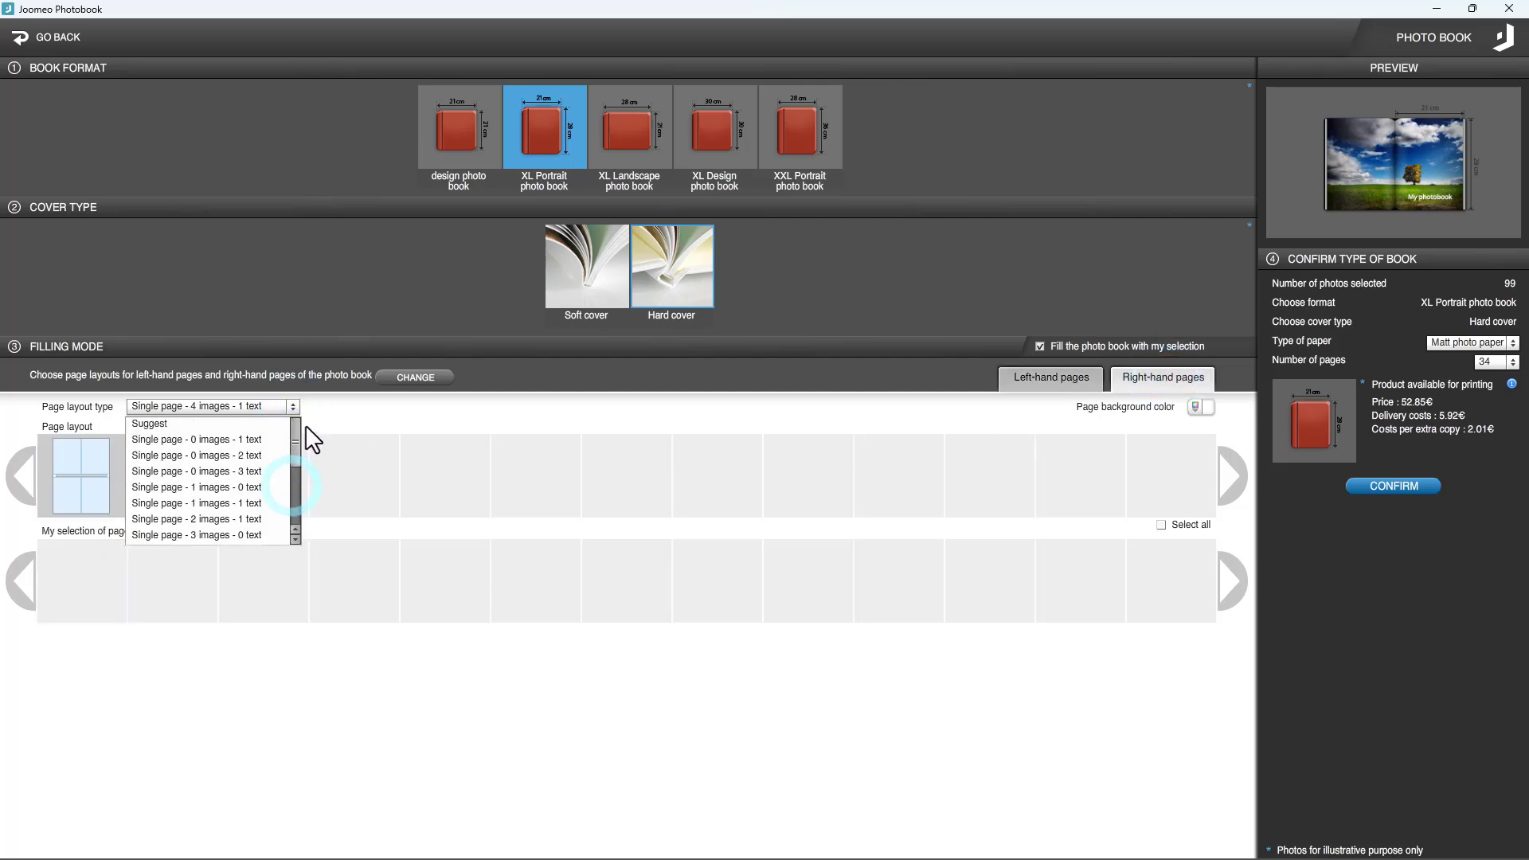
click(211, 488)
click(85, 485)
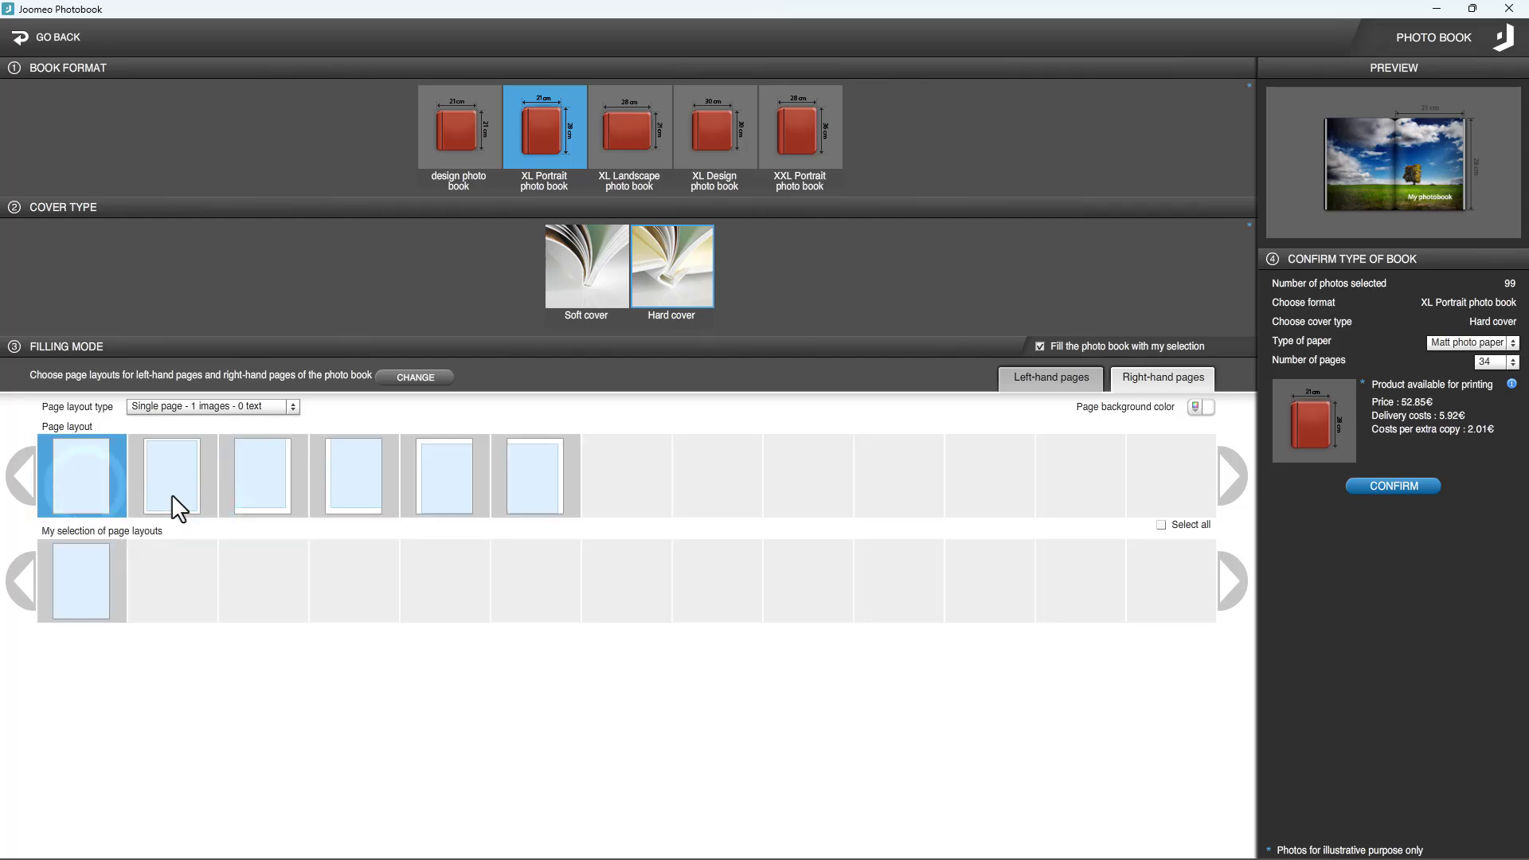
click(173, 491)
Add the first two "Single page - 1 images - 1 text" layouts to the right-hand page selection
click(293, 407)
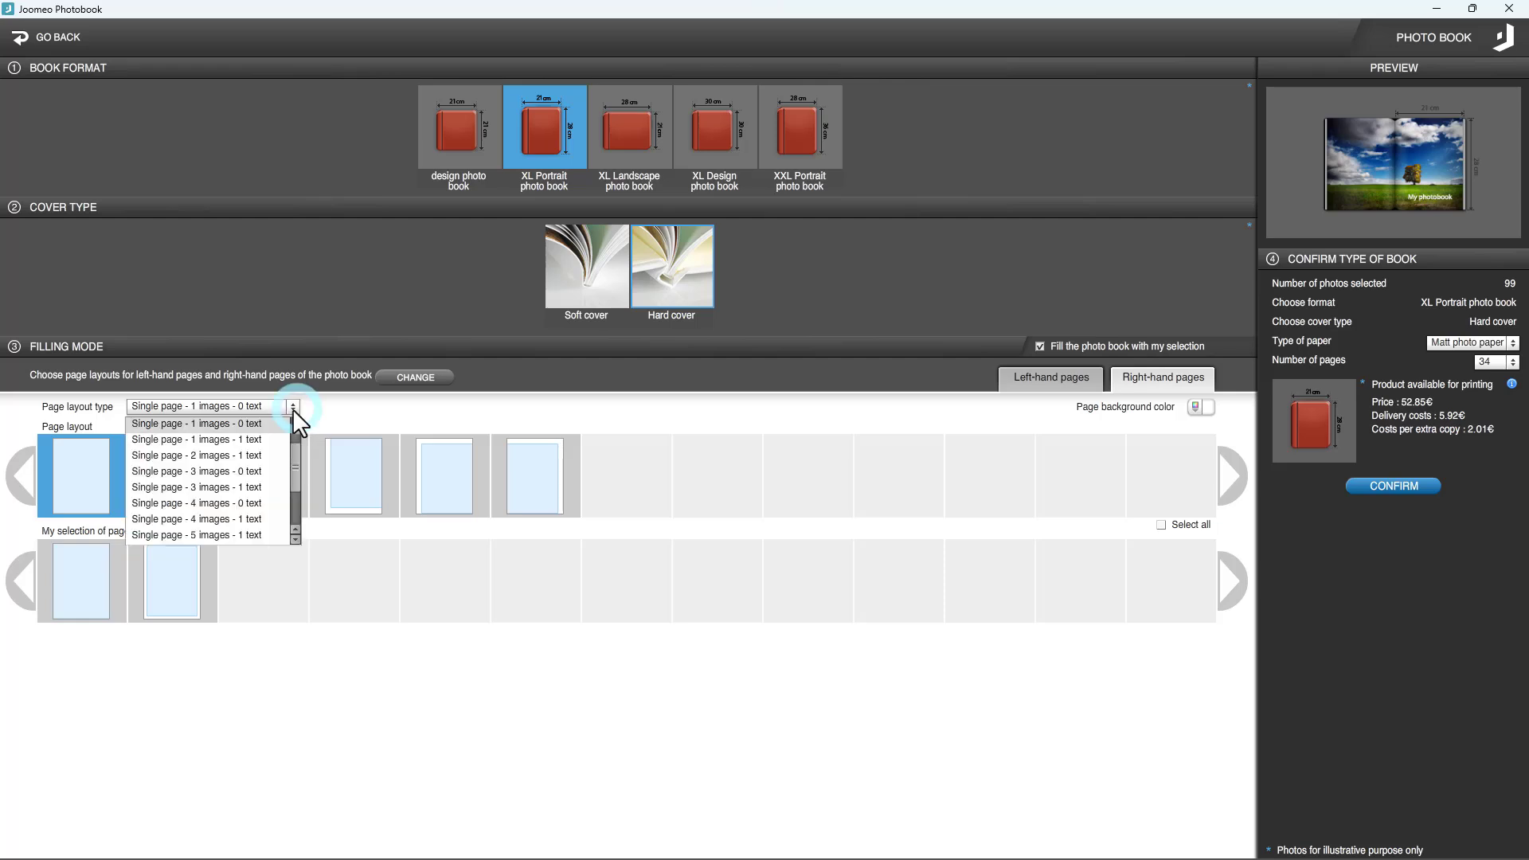
click(252, 443)
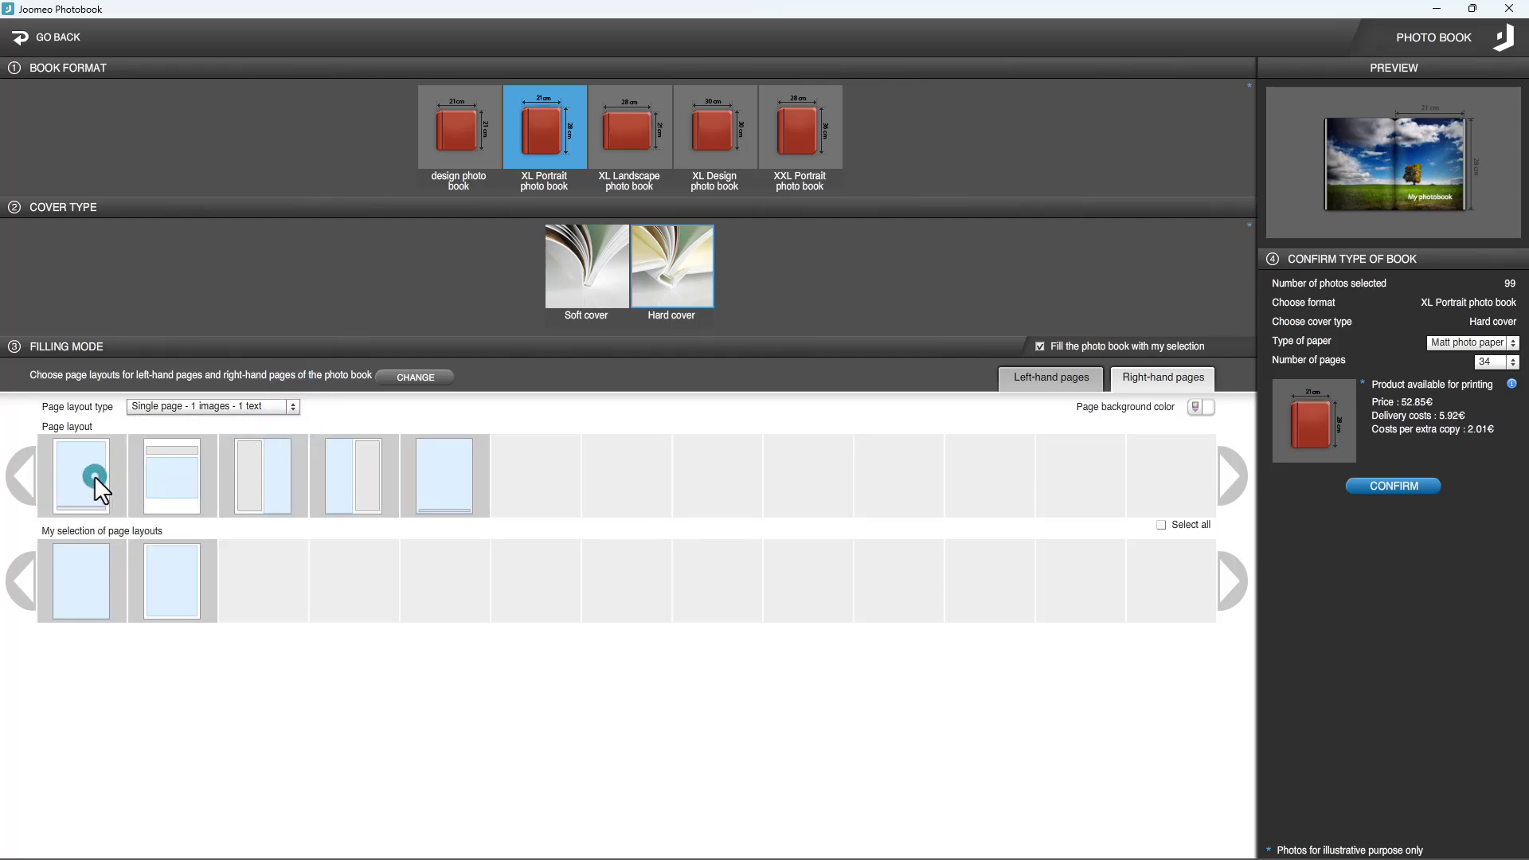
click(94, 476)
click(160, 476)
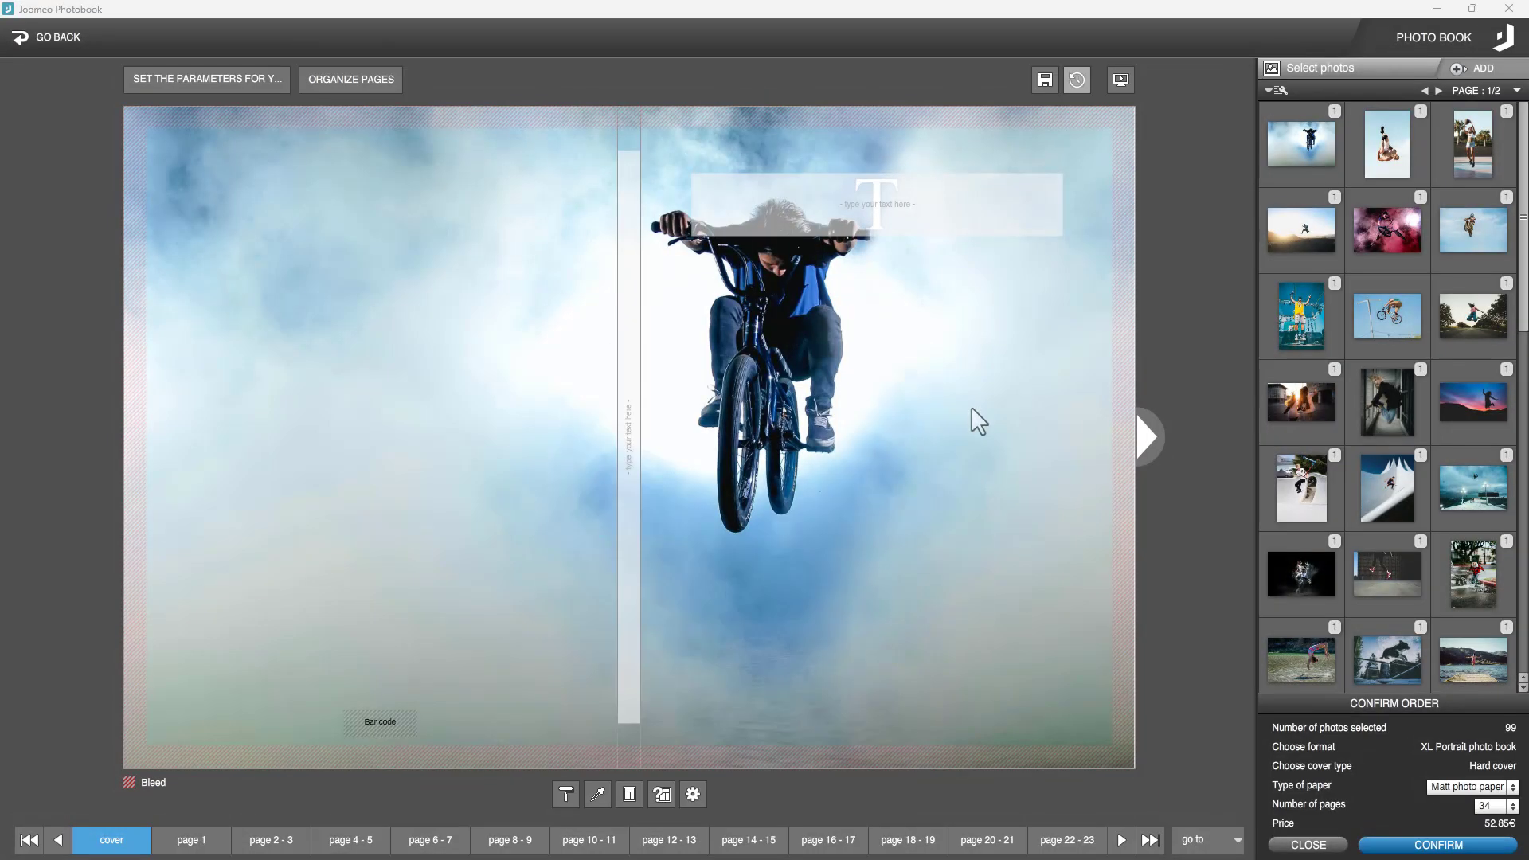
Zoom the cover photo in slightly and shift it so the bike rider sits lower and centered on the front cover
click(972, 409)
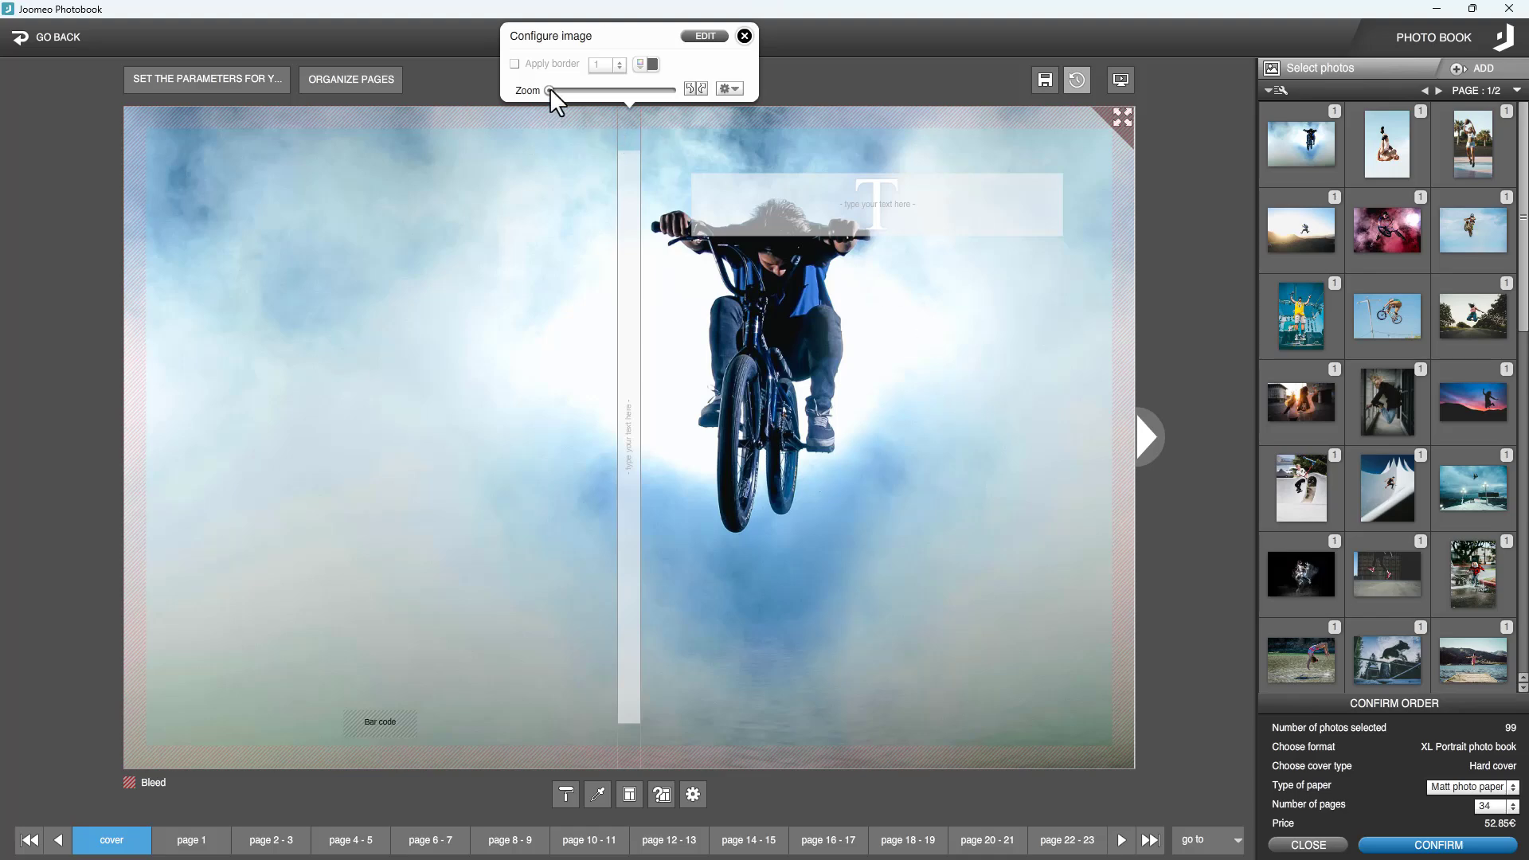
mouse_move(549, 88)
mouse_down()
mouse_move(566, 89)
mouse_move(551, 85)
mouse_up()
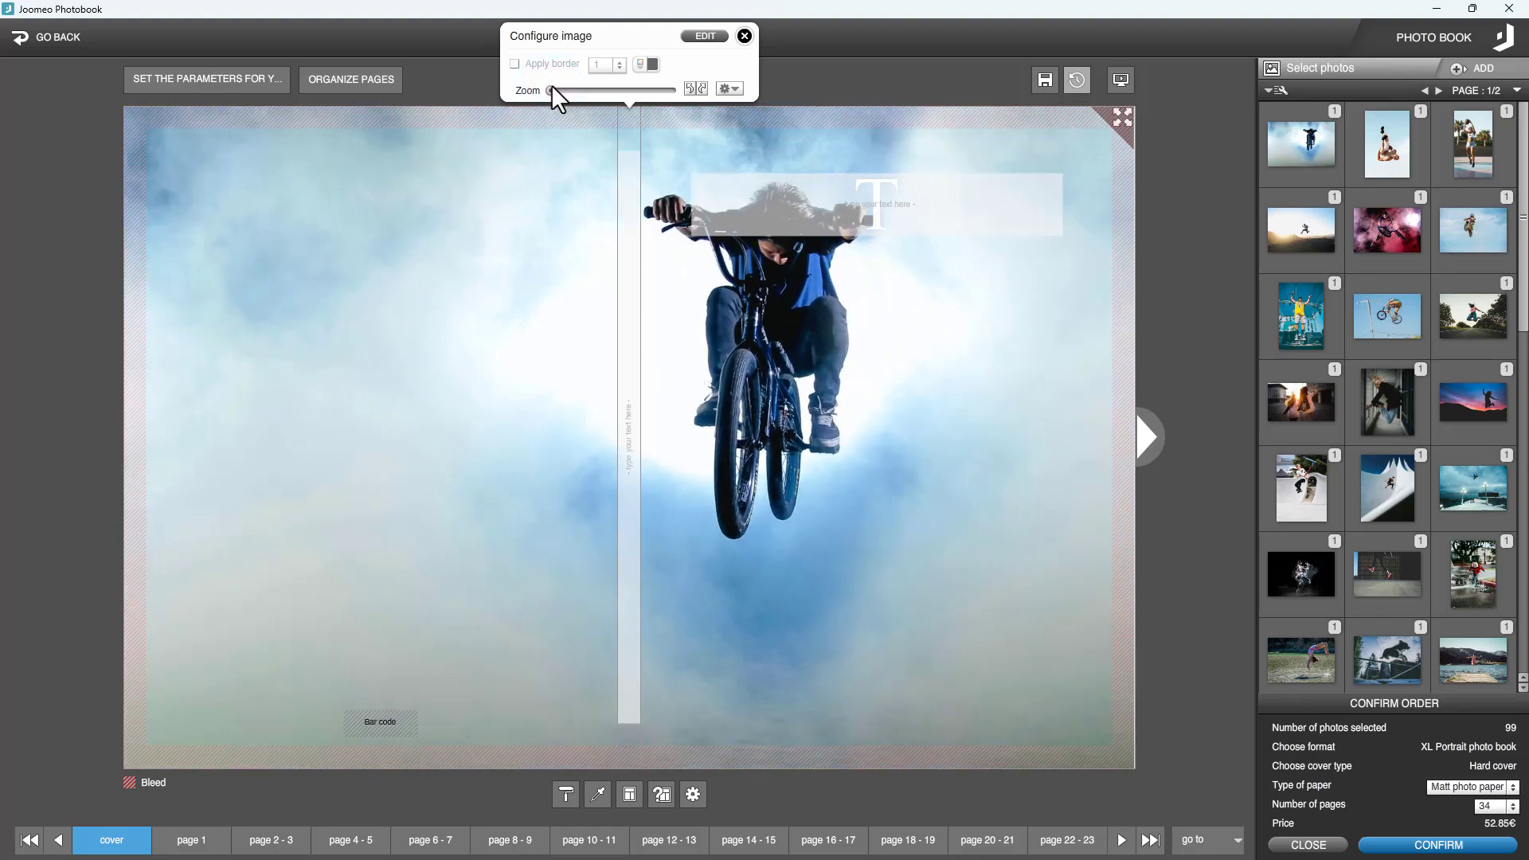
drag(775, 313, 865, 414)
Enter "JUMP!" as the front cover title and format it in Impact at size 48
click(875, 207)
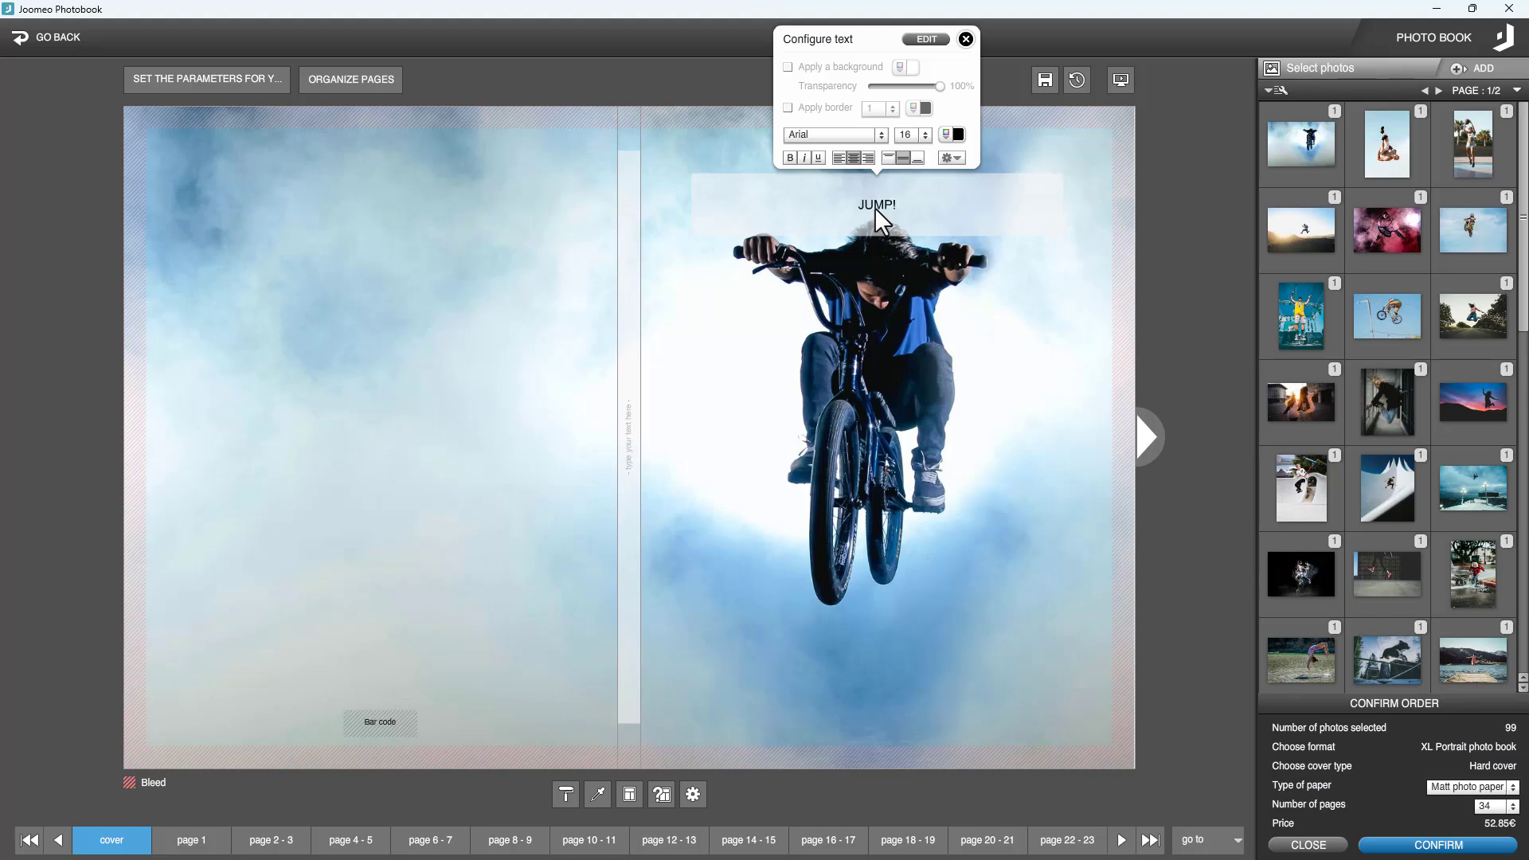
click(881, 135)
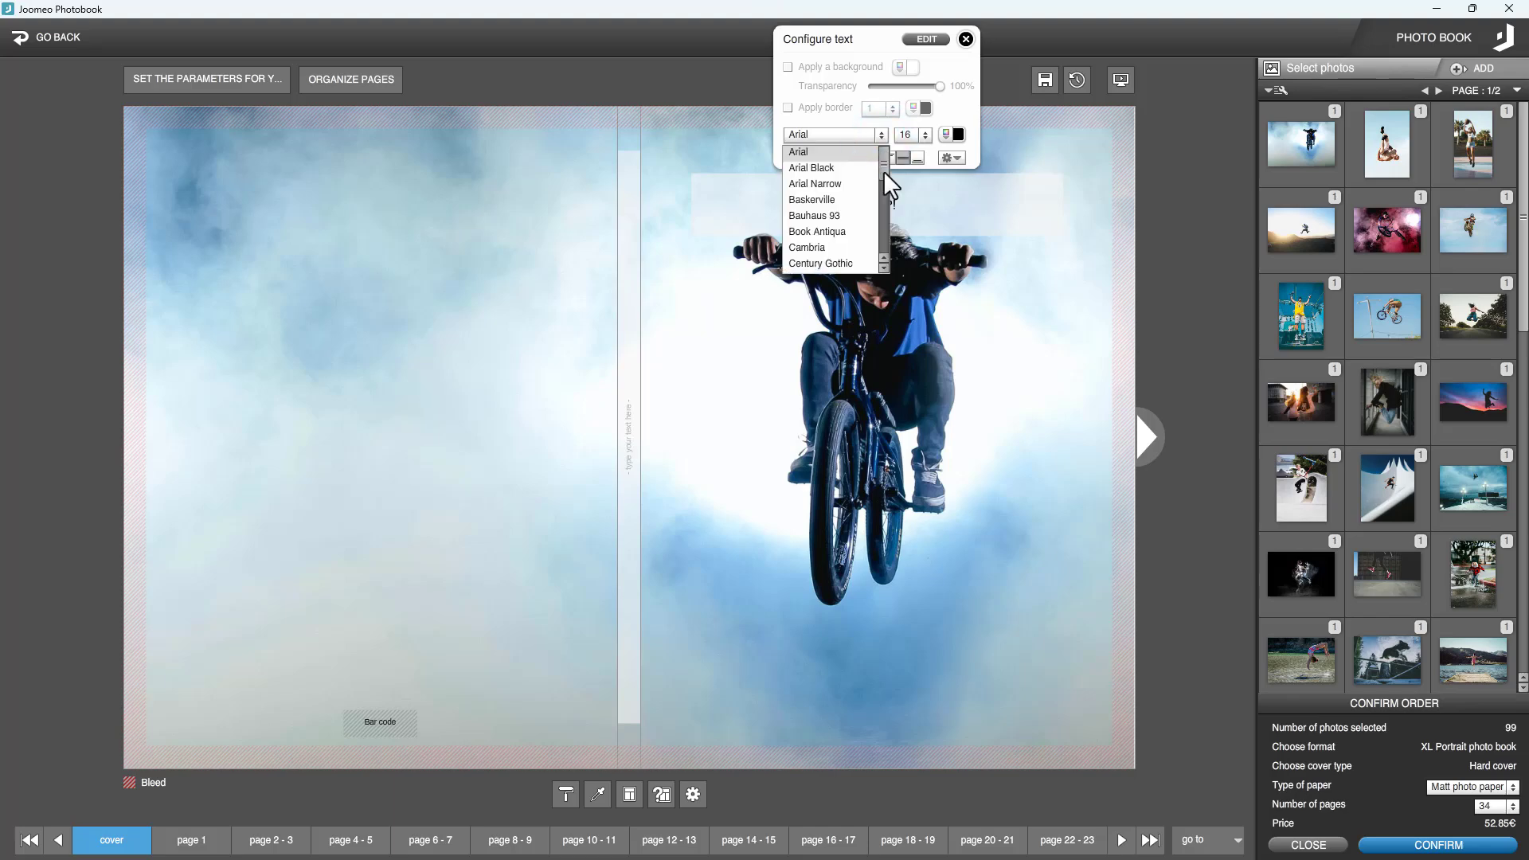
drag(884, 169, 885, 233)
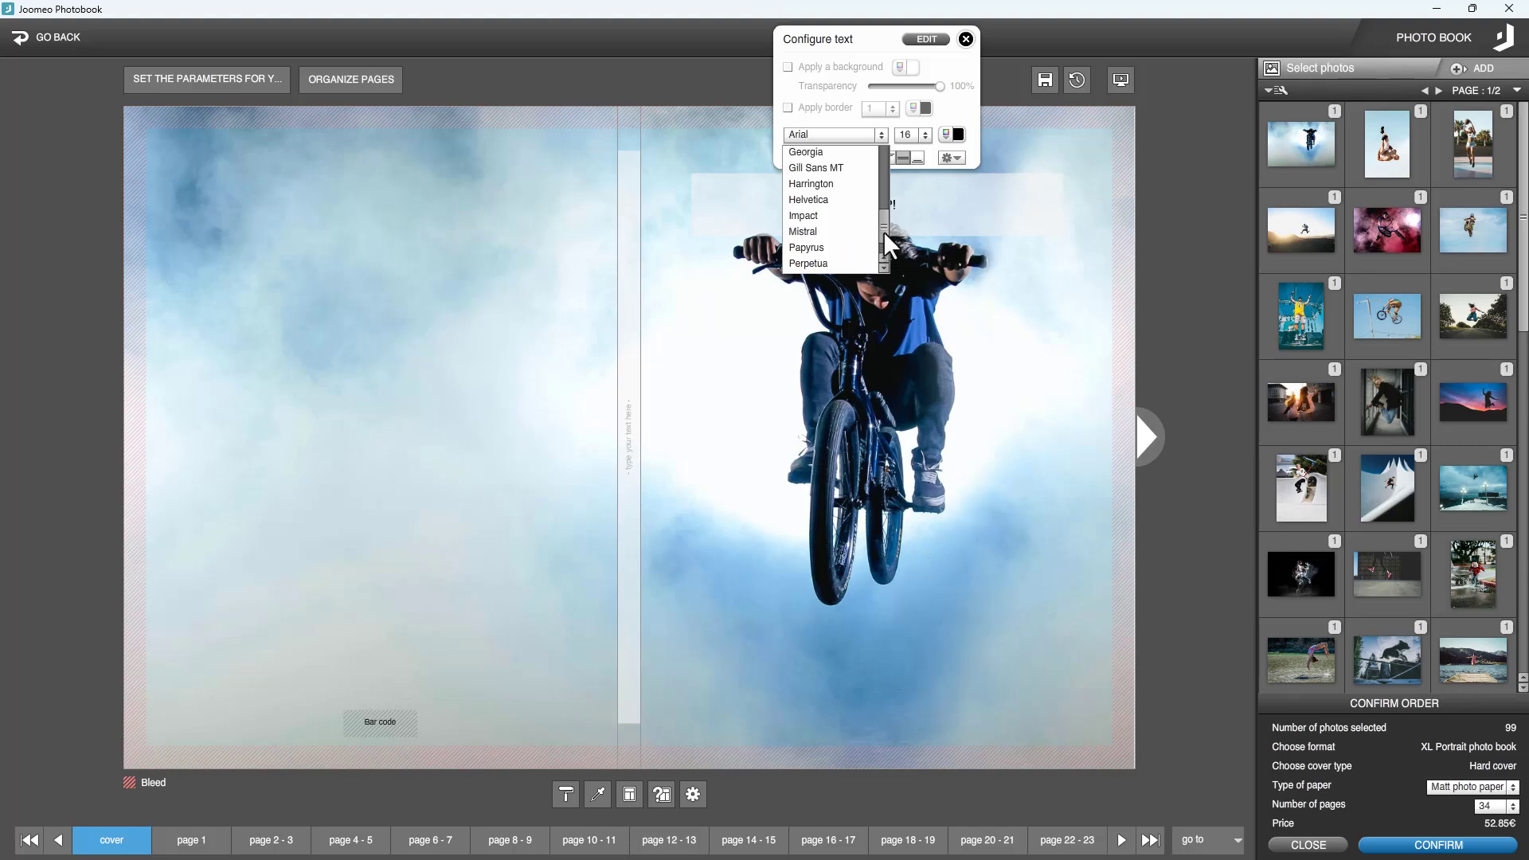
click(828, 216)
click(925, 134)
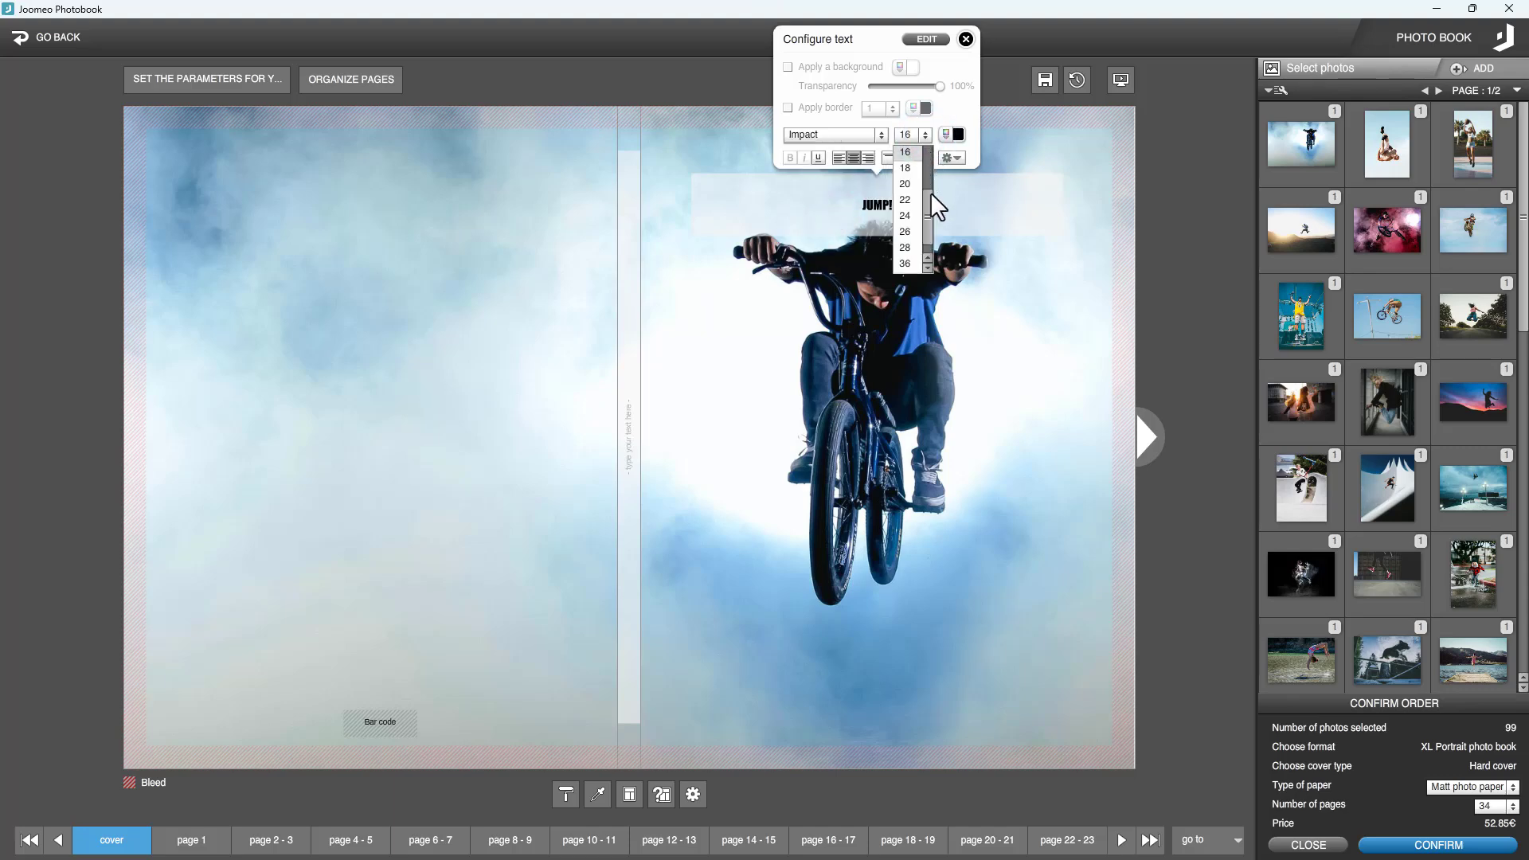
drag(929, 194, 926, 236)
click(910, 262)
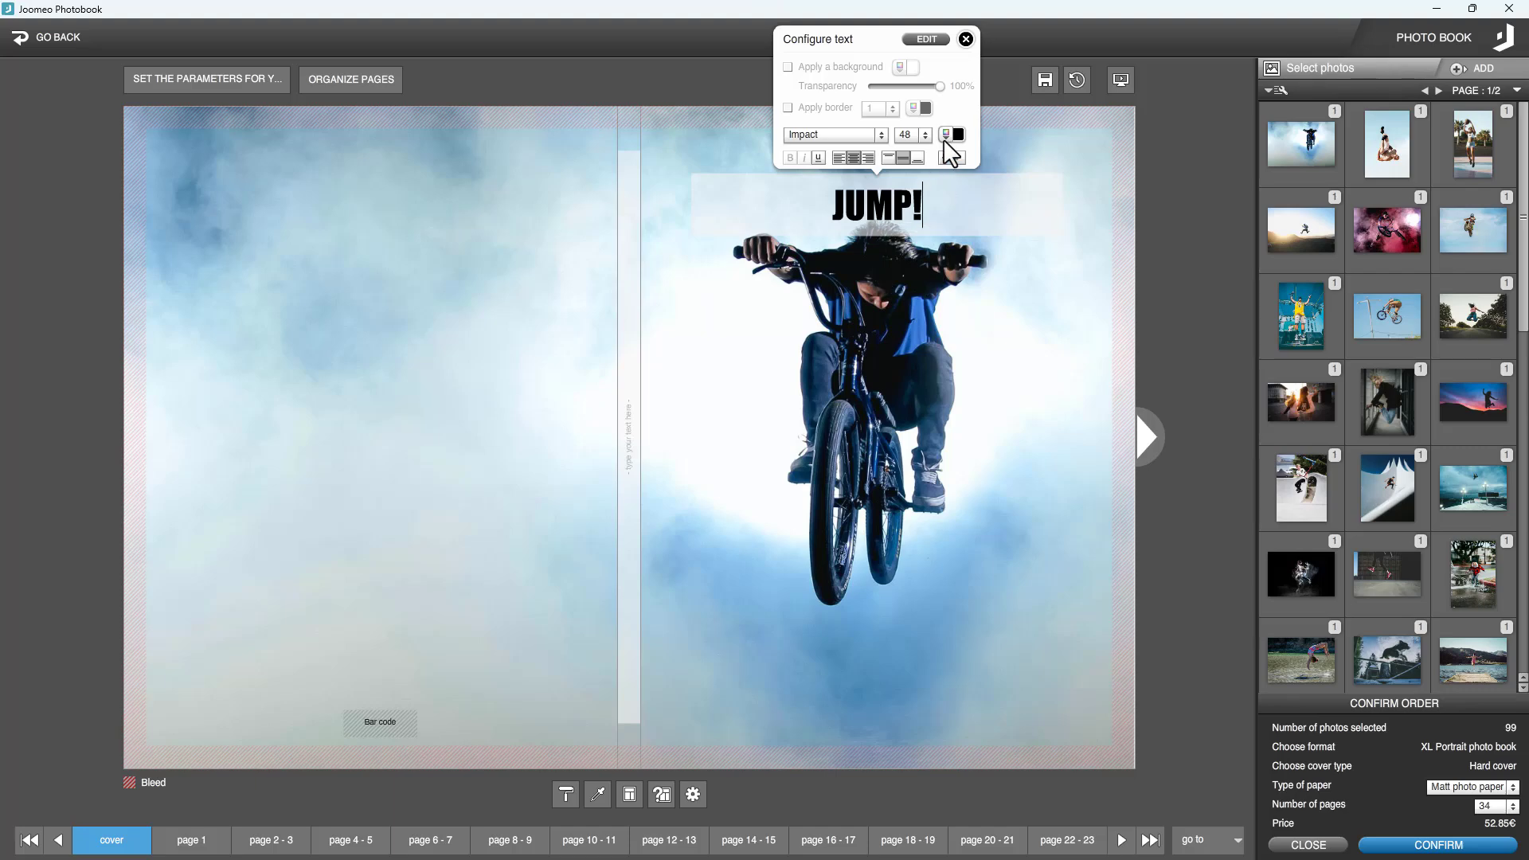
Color the front cover title dark blue and move it below the bike, to 254 mm landscape and 244 mm portrait
click(948, 137)
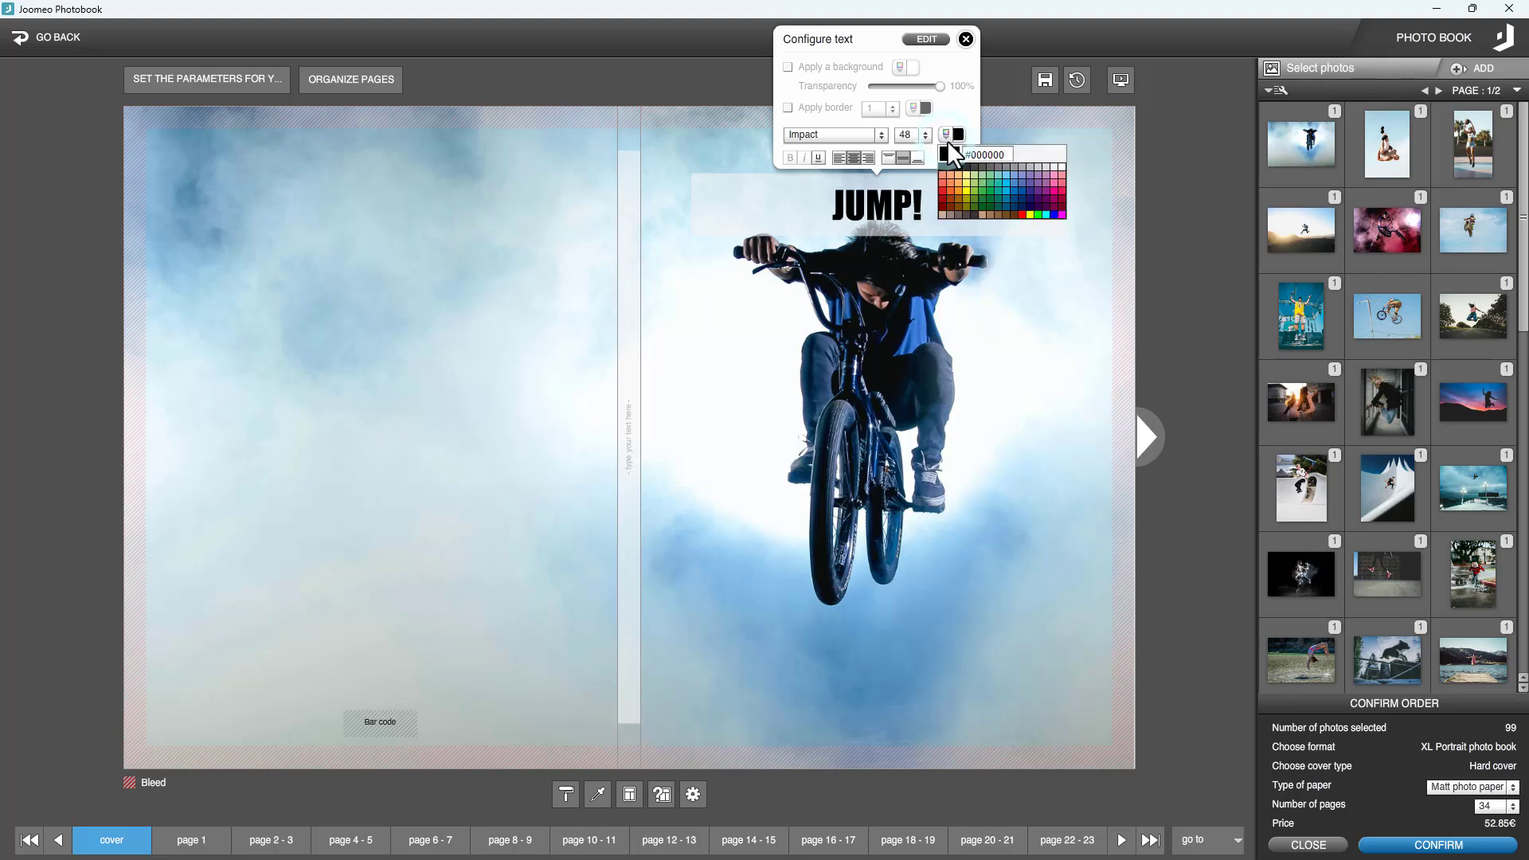
click(1029, 192)
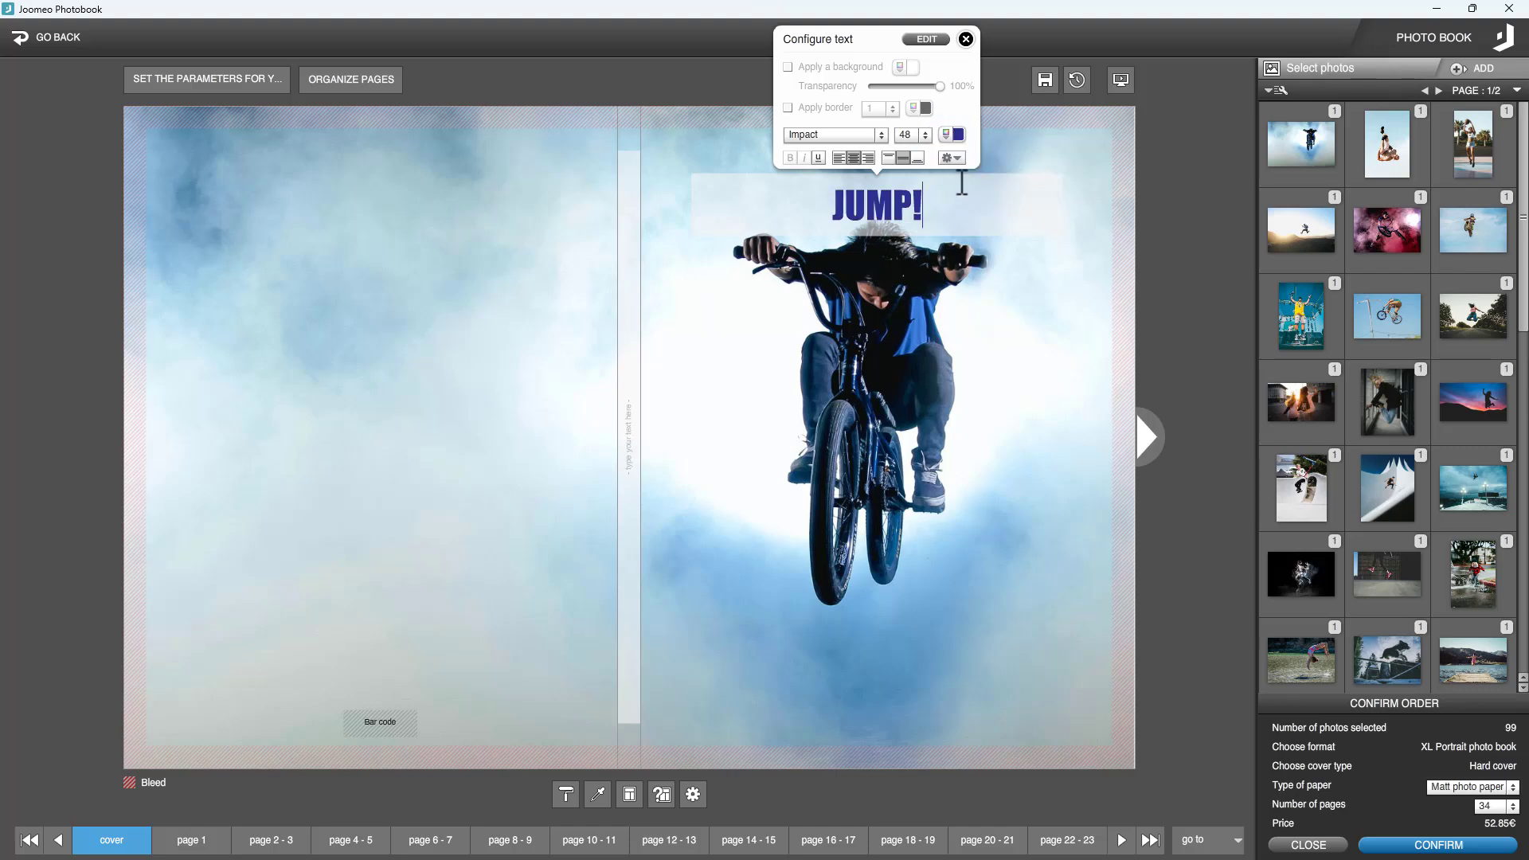
click(927, 39)
drag(910, 184, 907, 689)
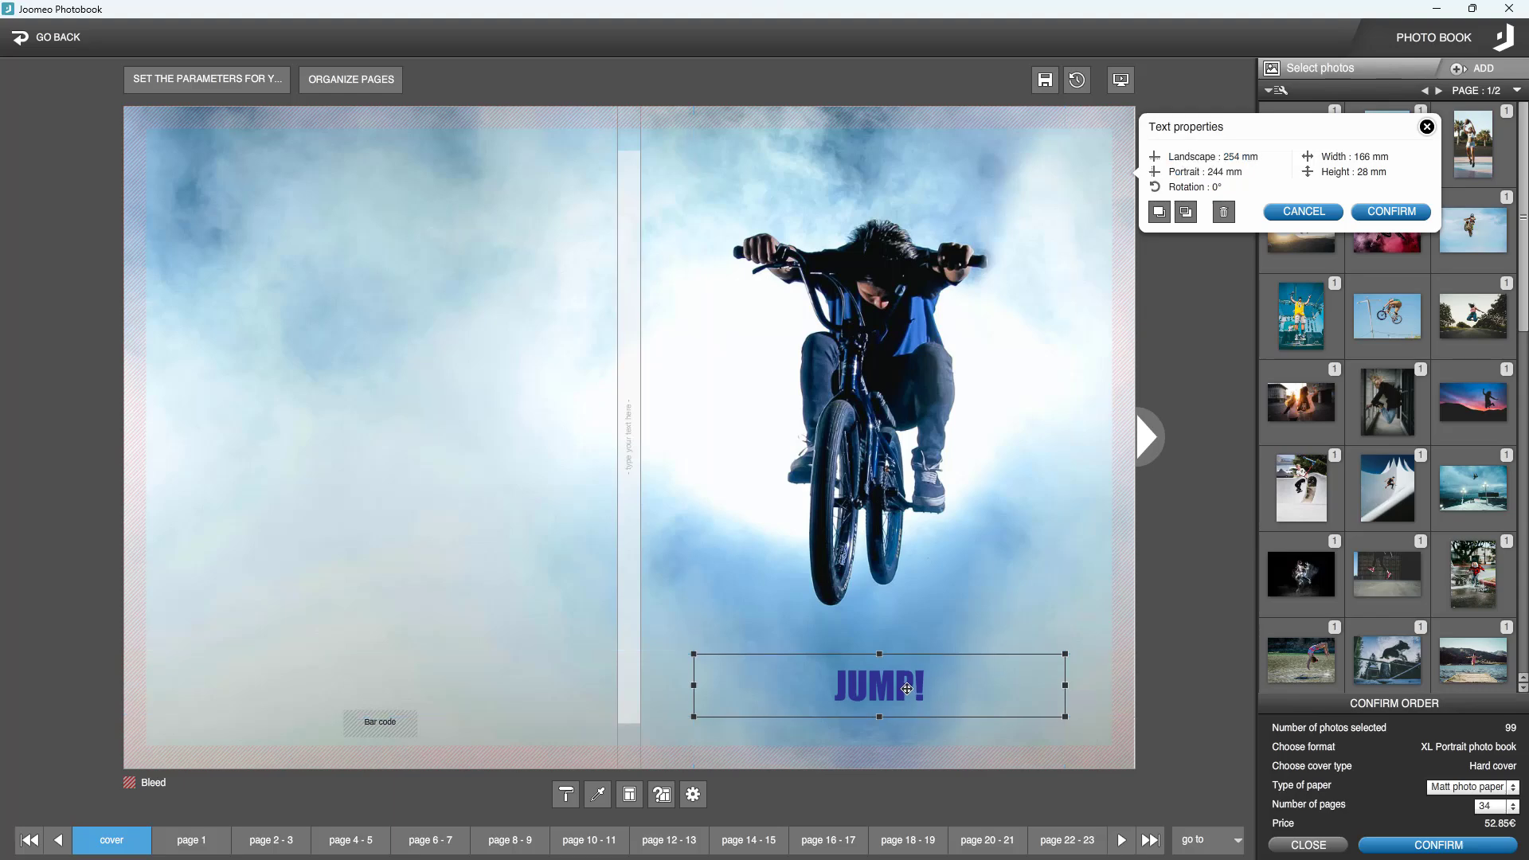
click(1367, 211)
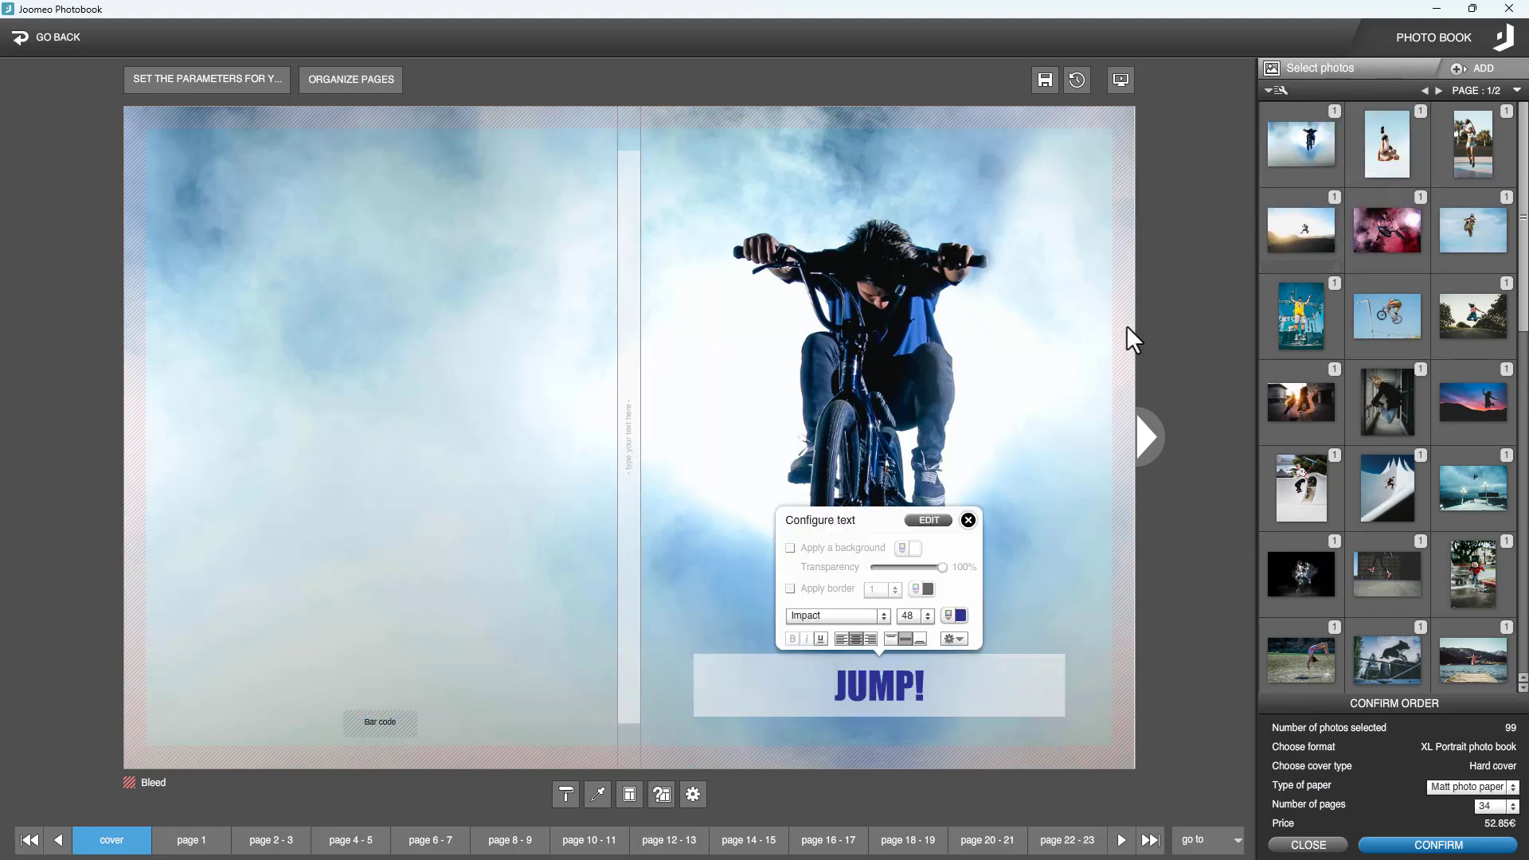
Enter "JUMP!" on the book spine and format it in Impact, size 20, dark blue
click(629, 458)
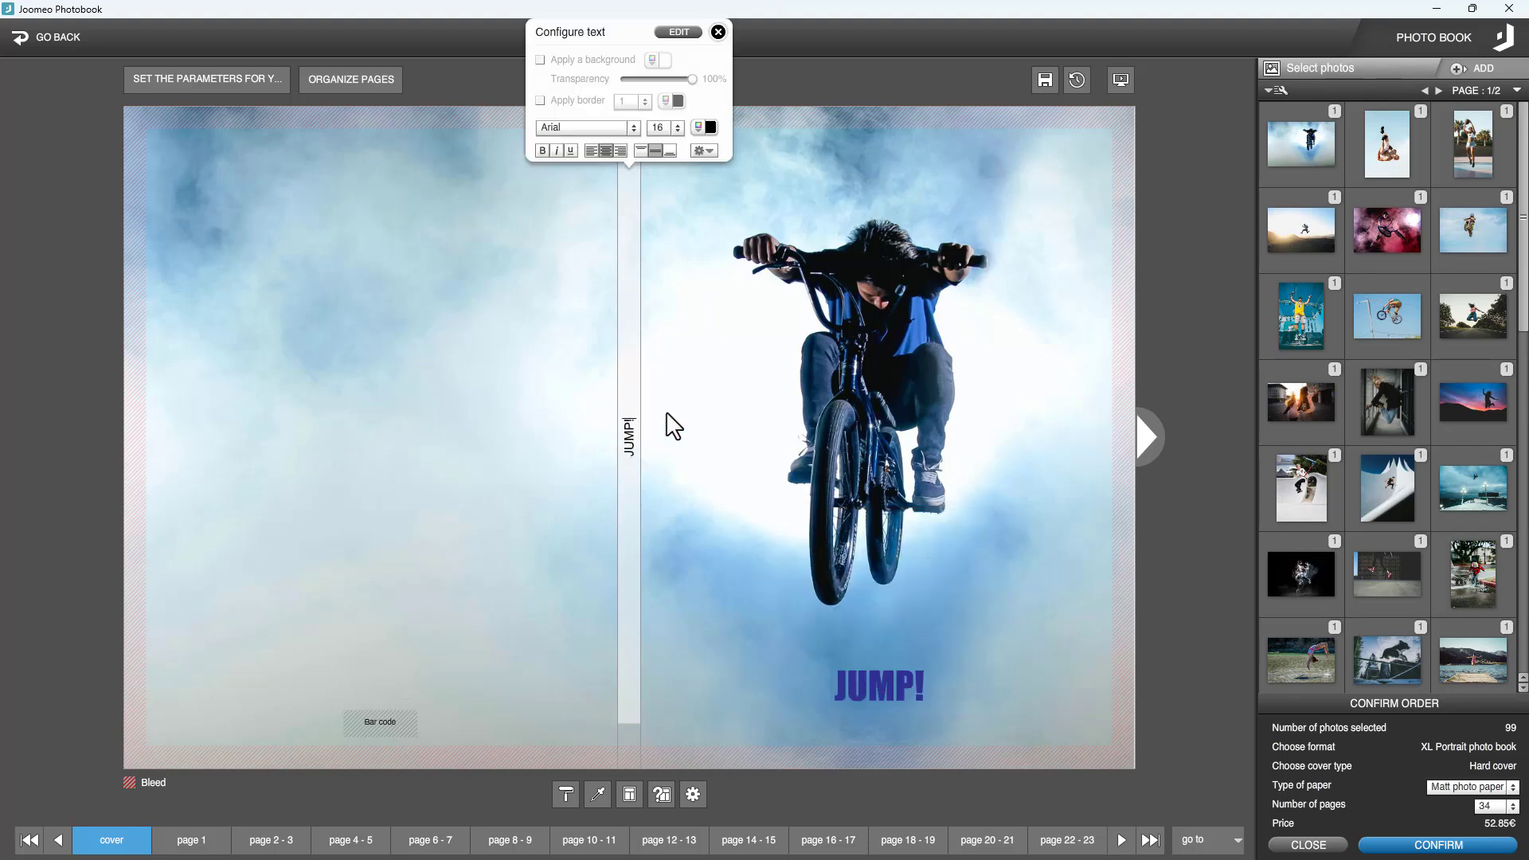
click(634, 127)
drag(637, 170, 638, 218)
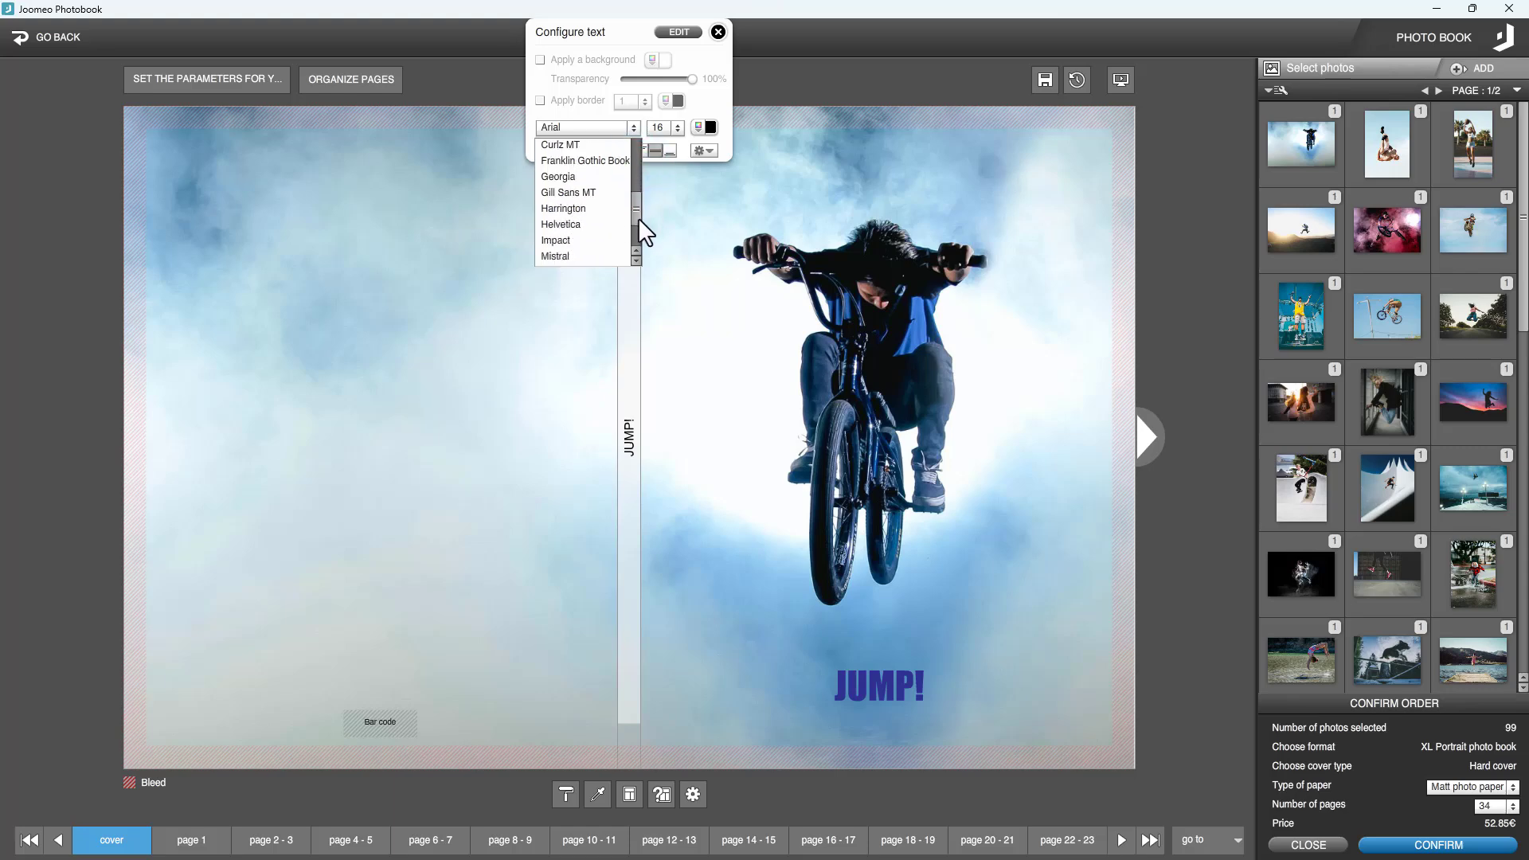
click(594, 240)
click(680, 131)
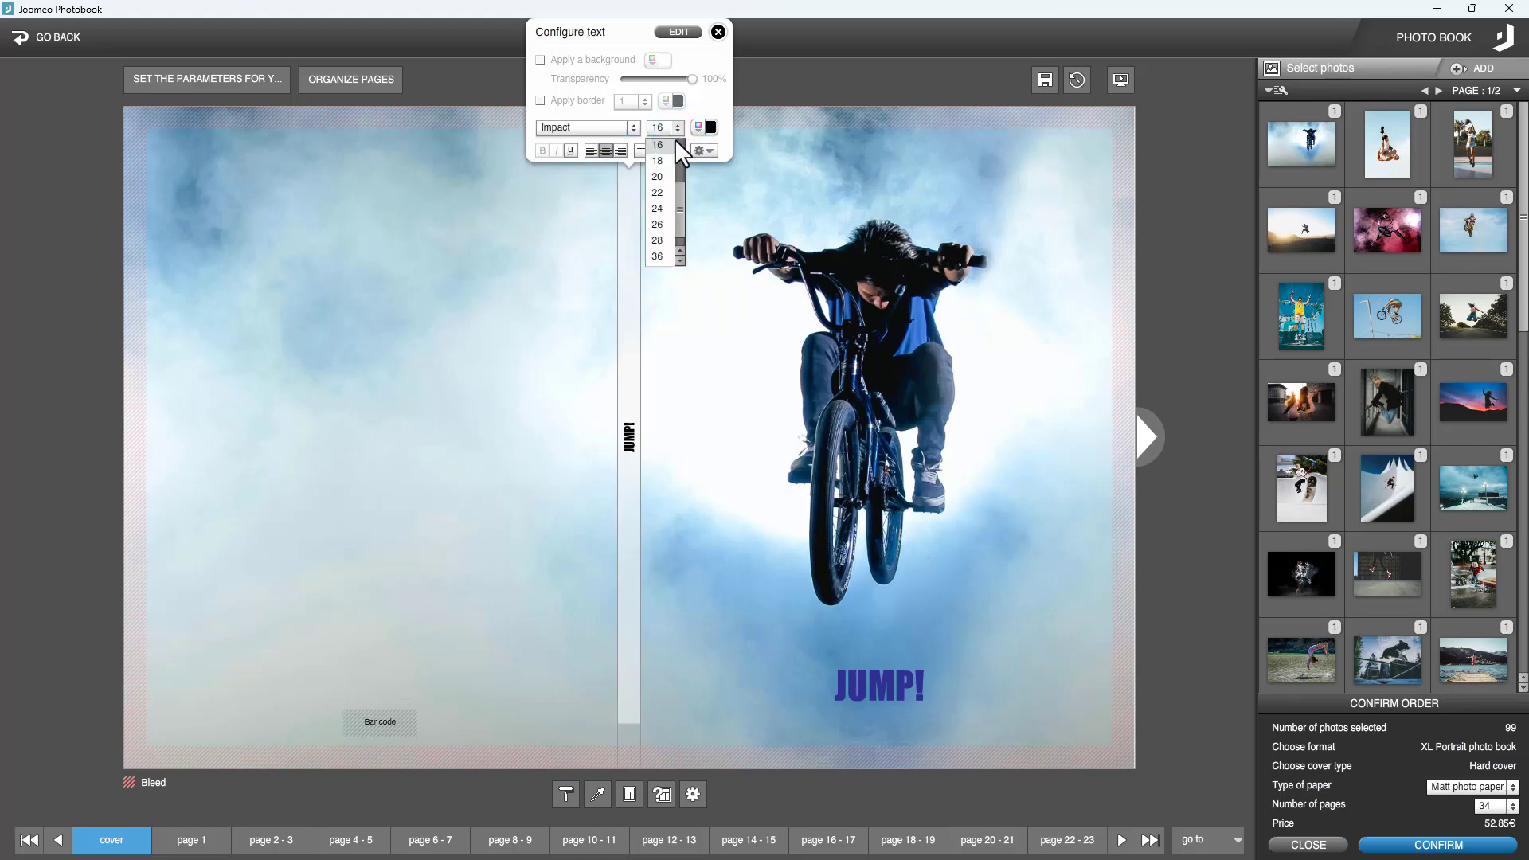
click(663, 175)
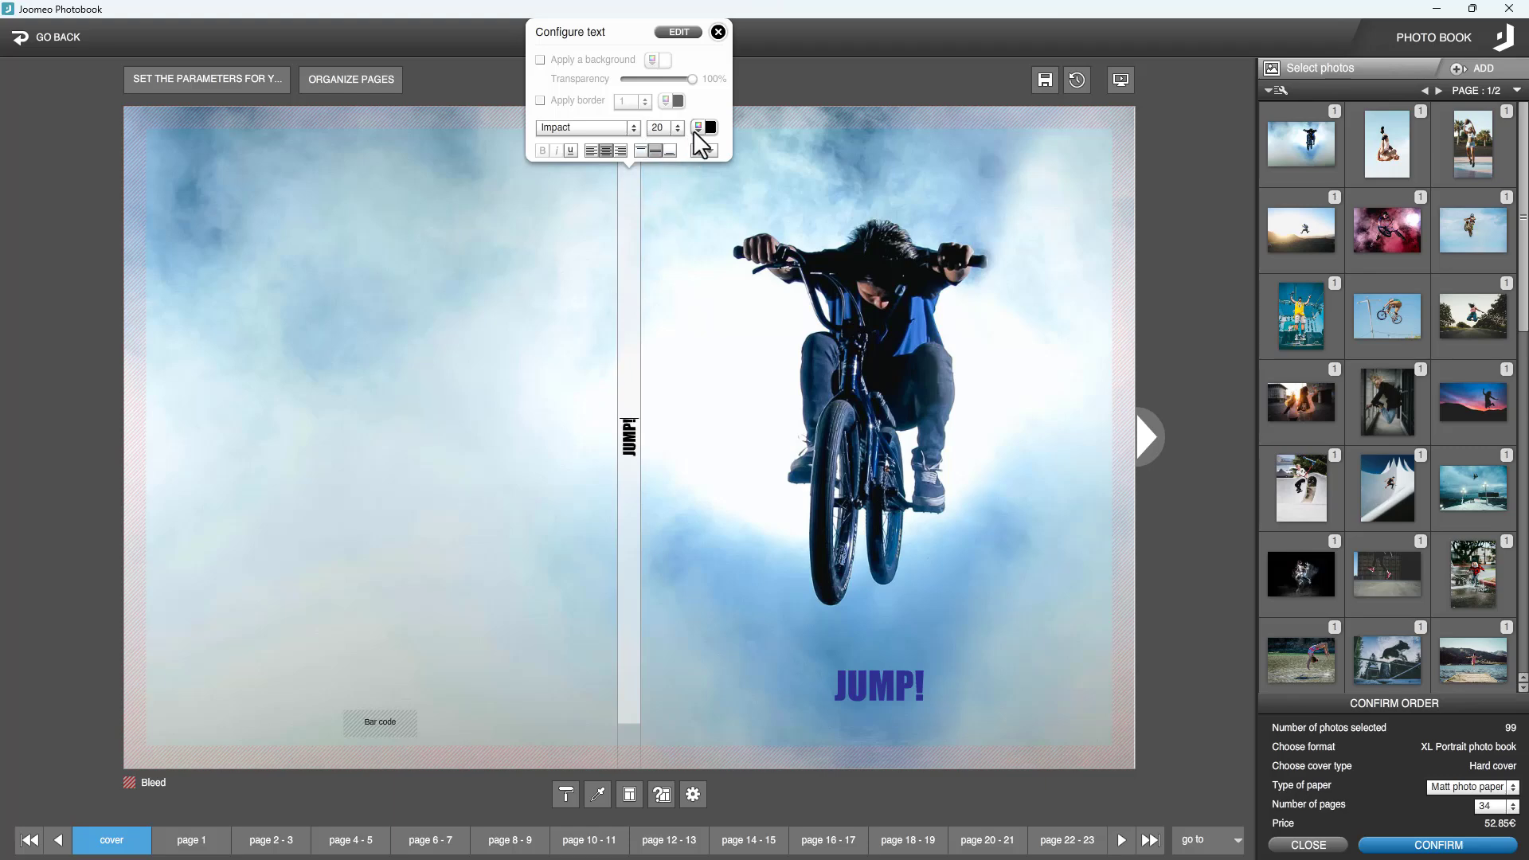
click(696, 131)
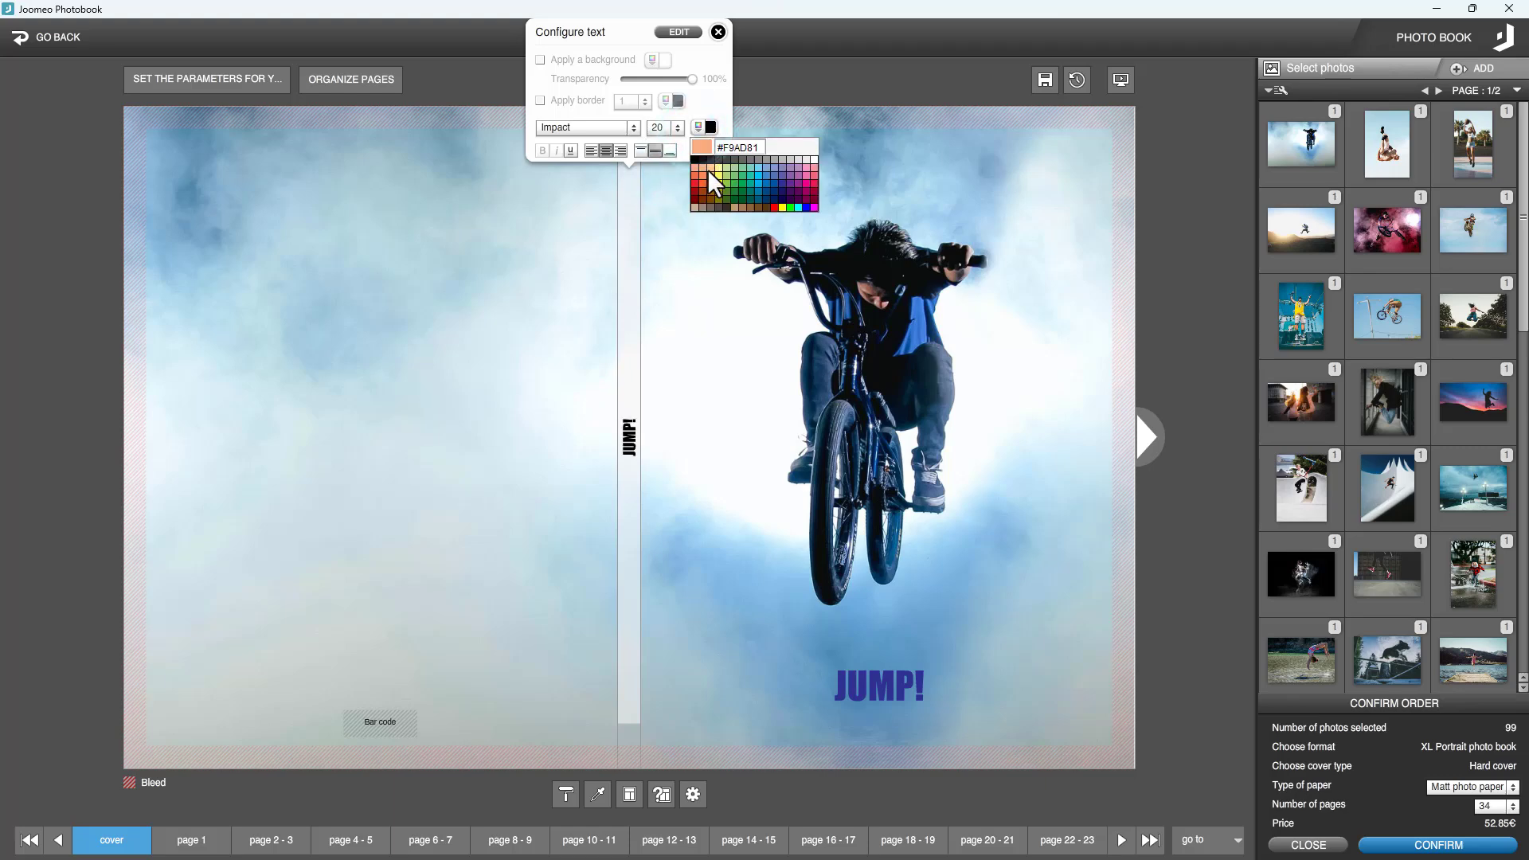
click(782, 183)
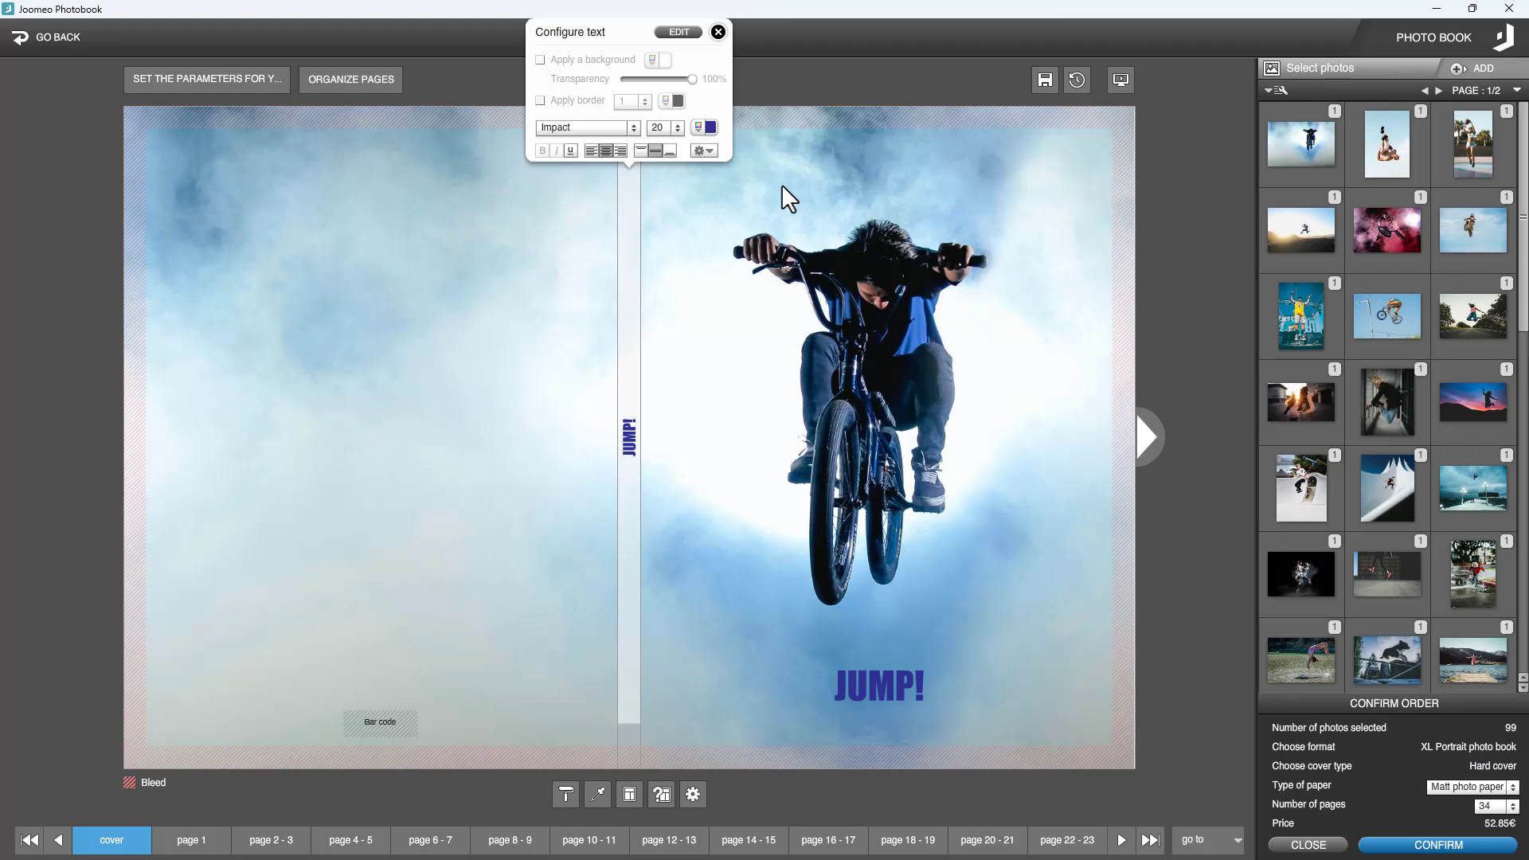
click(781, 186)
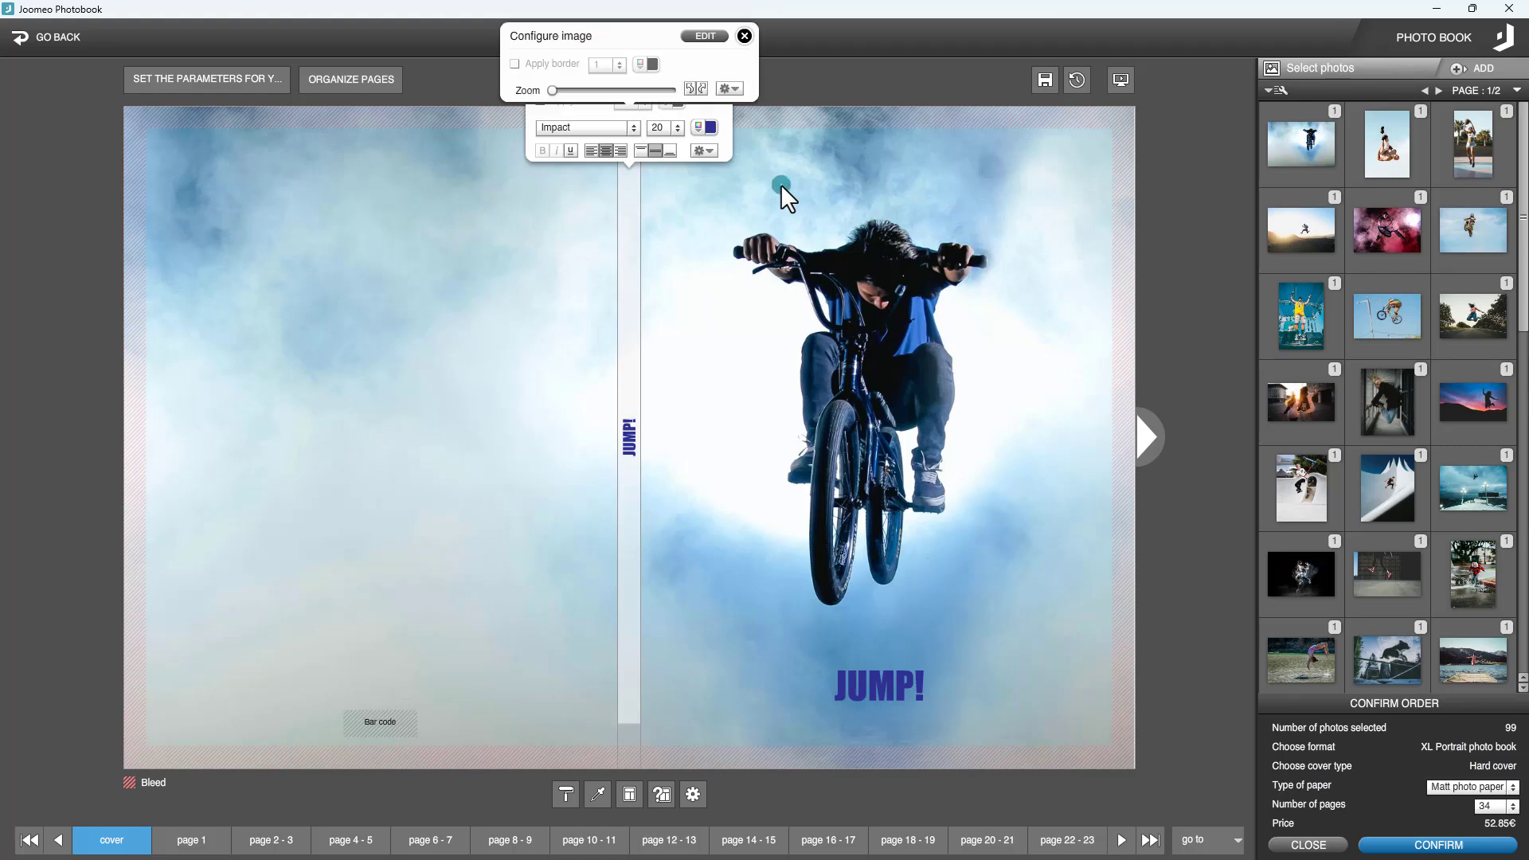
Switch page 1 to the "Single page - 1 images - 1 text" layout with a large photo above a narrow caption strip
click(1152, 435)
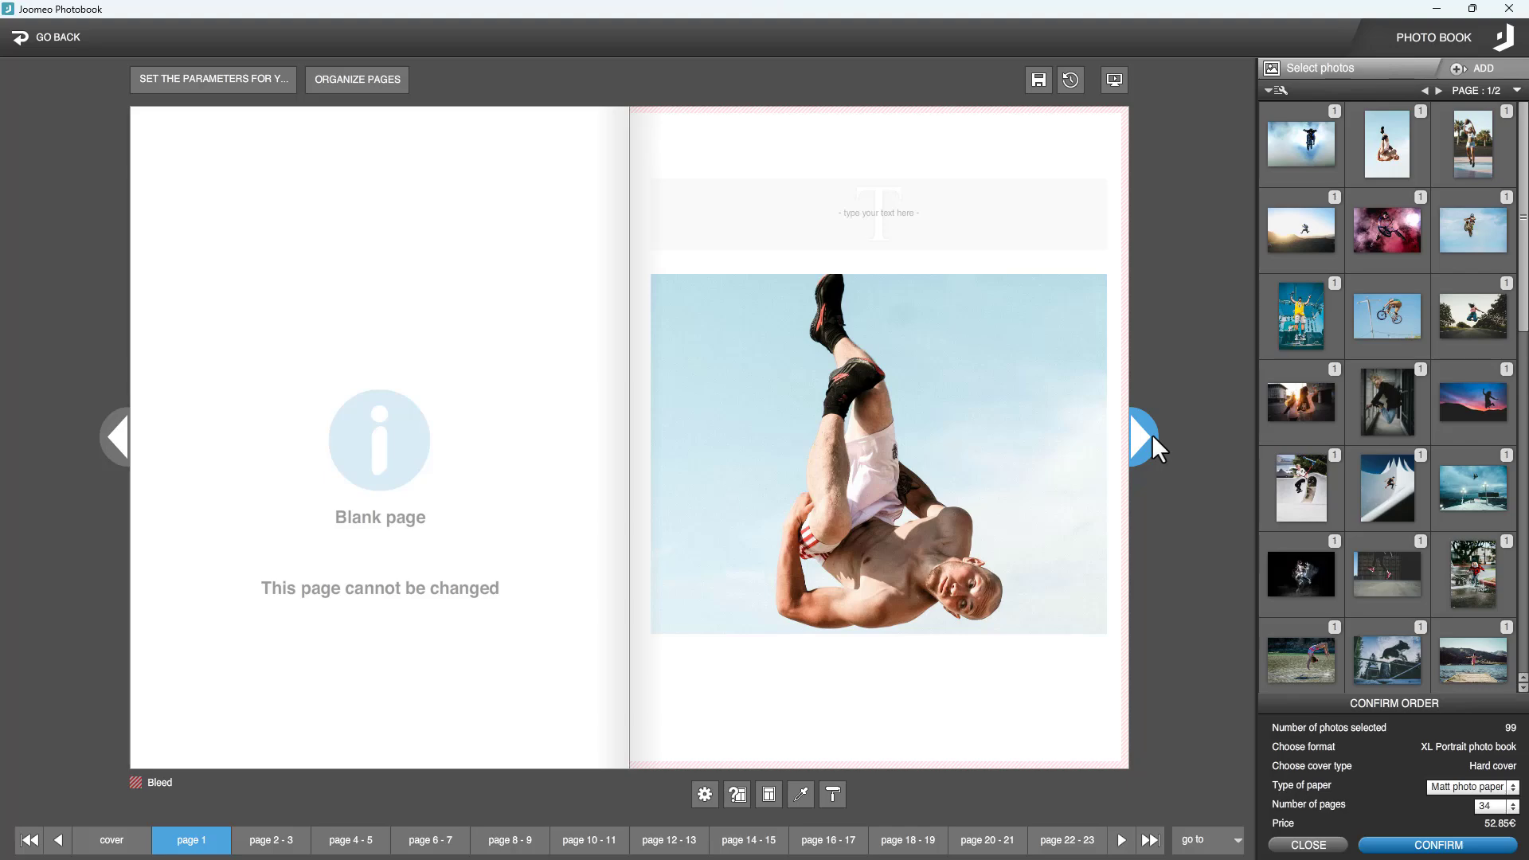
click(767, 794)
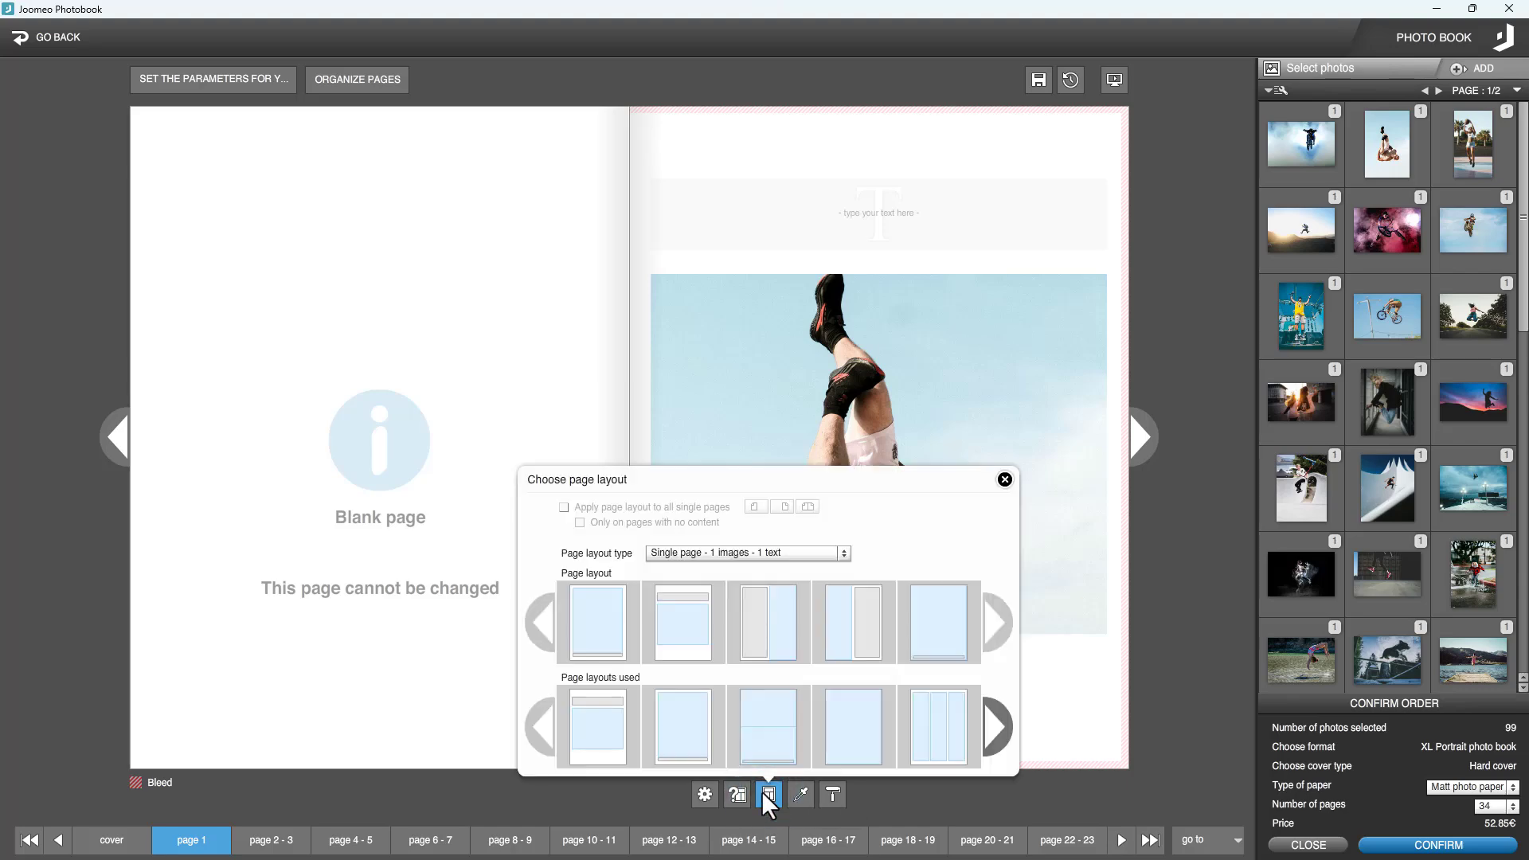
click(596, 630)
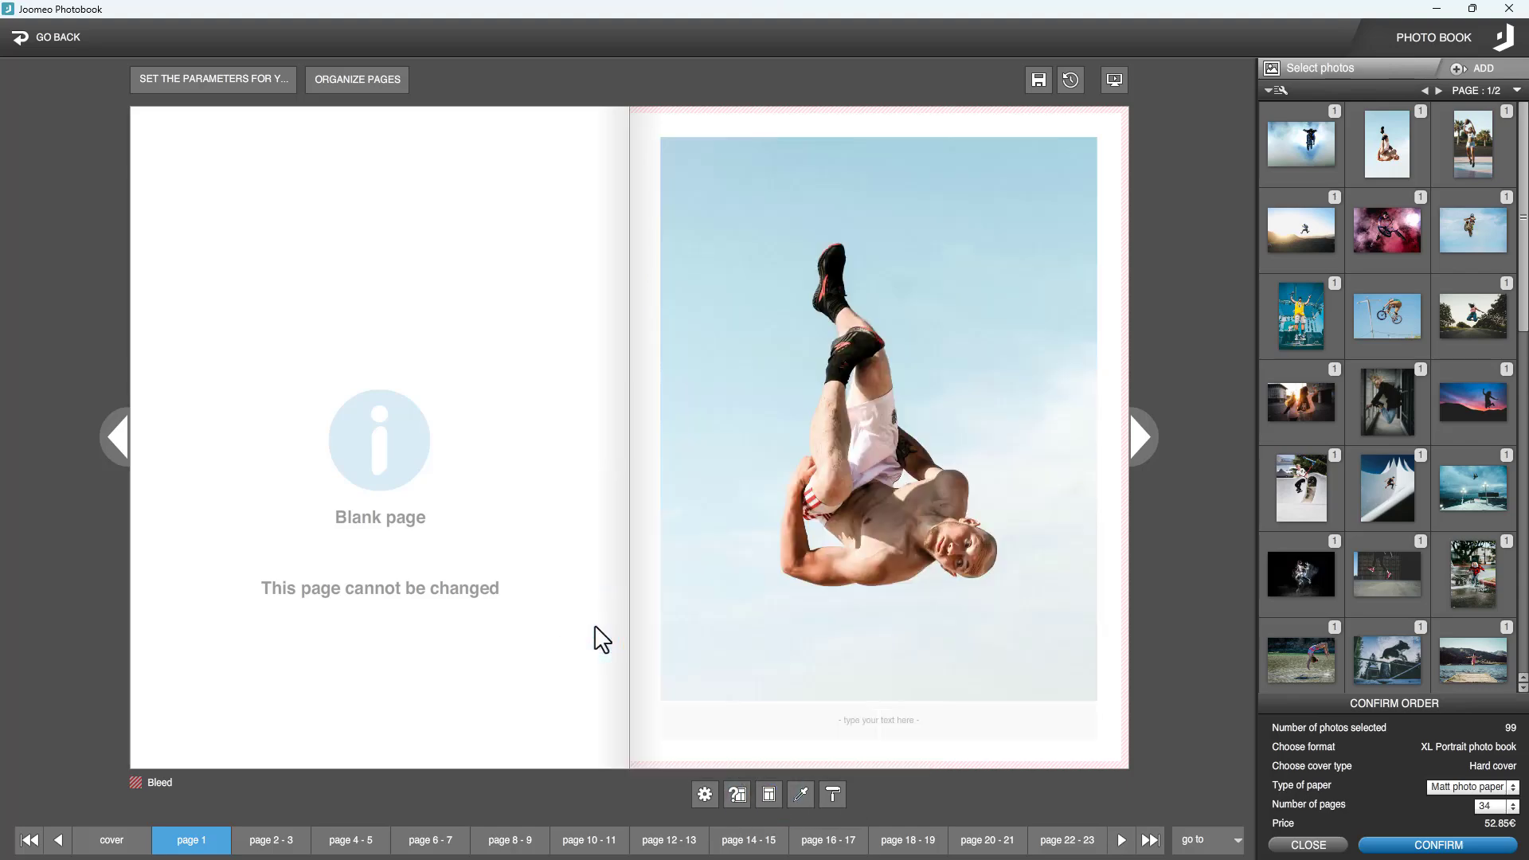
Merge pages 2 - 3 into one double page and place the photo of the biker in red smoke on it
click(1141, 438)
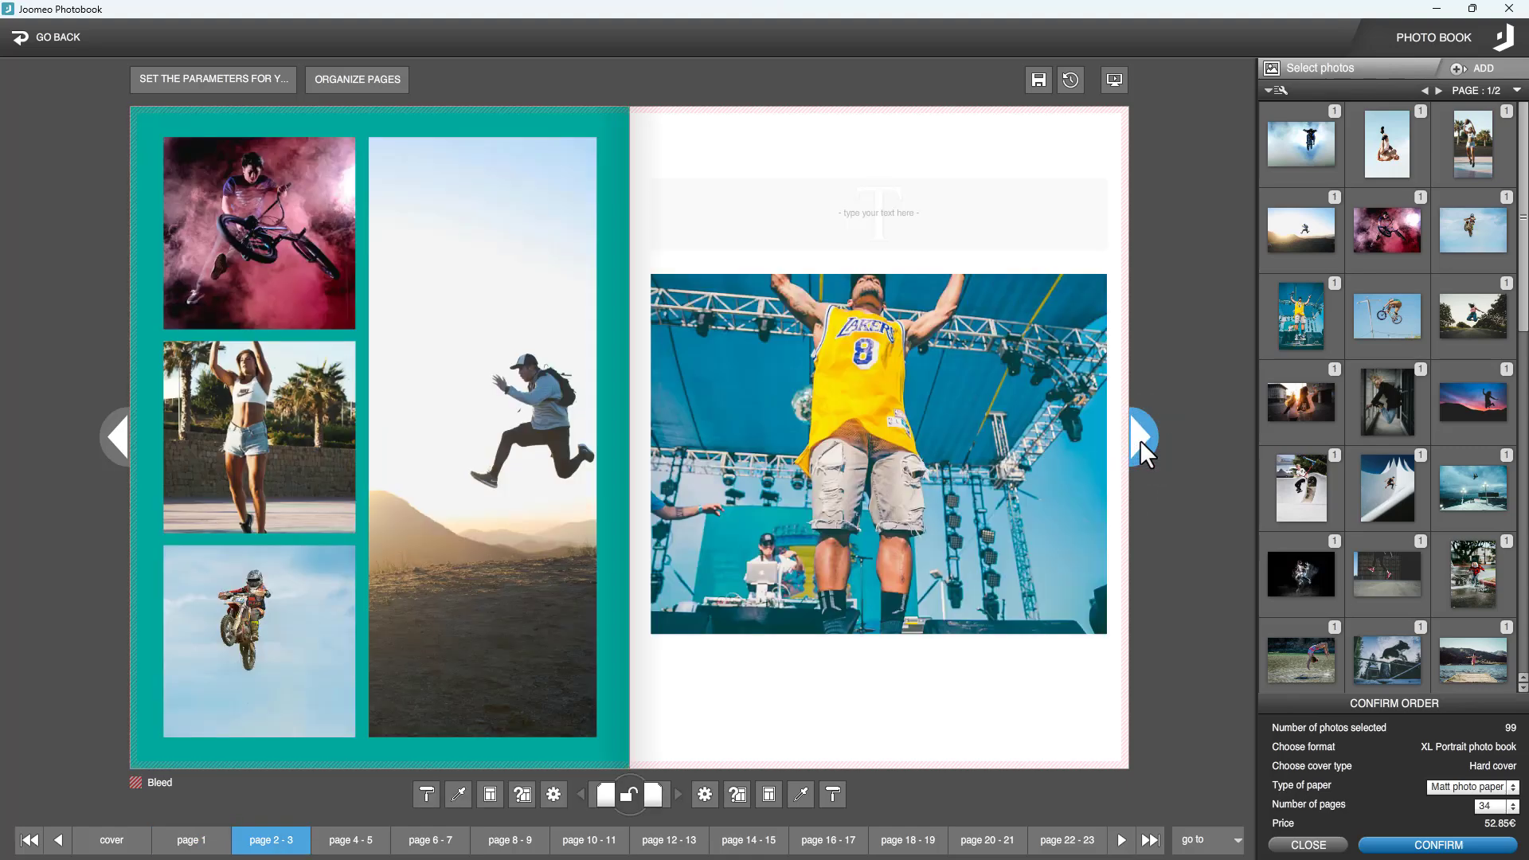
click(629, 794)
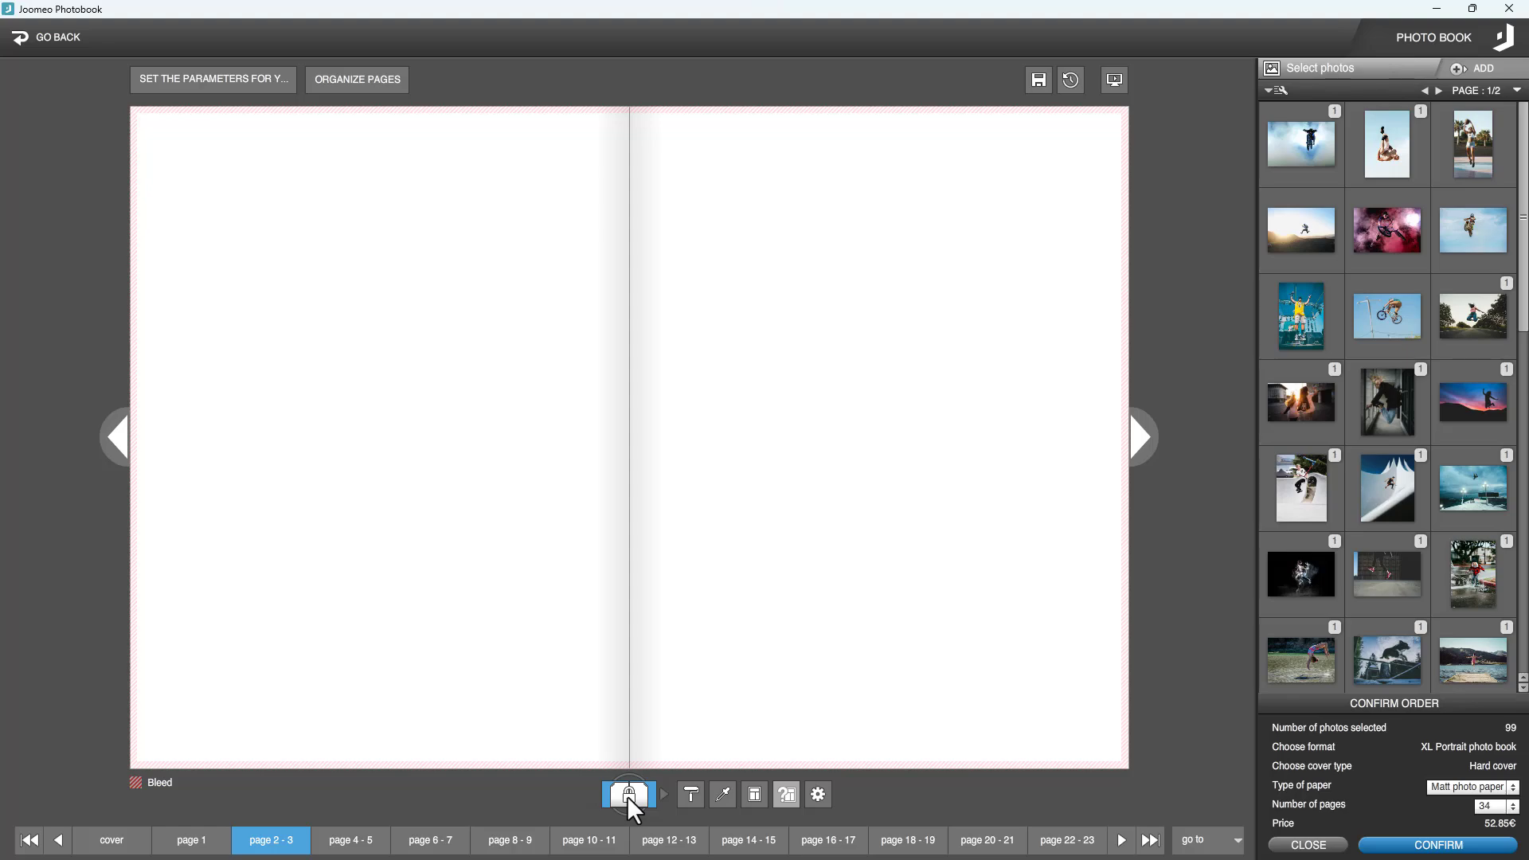
drag(1387, 221, 628, 478)
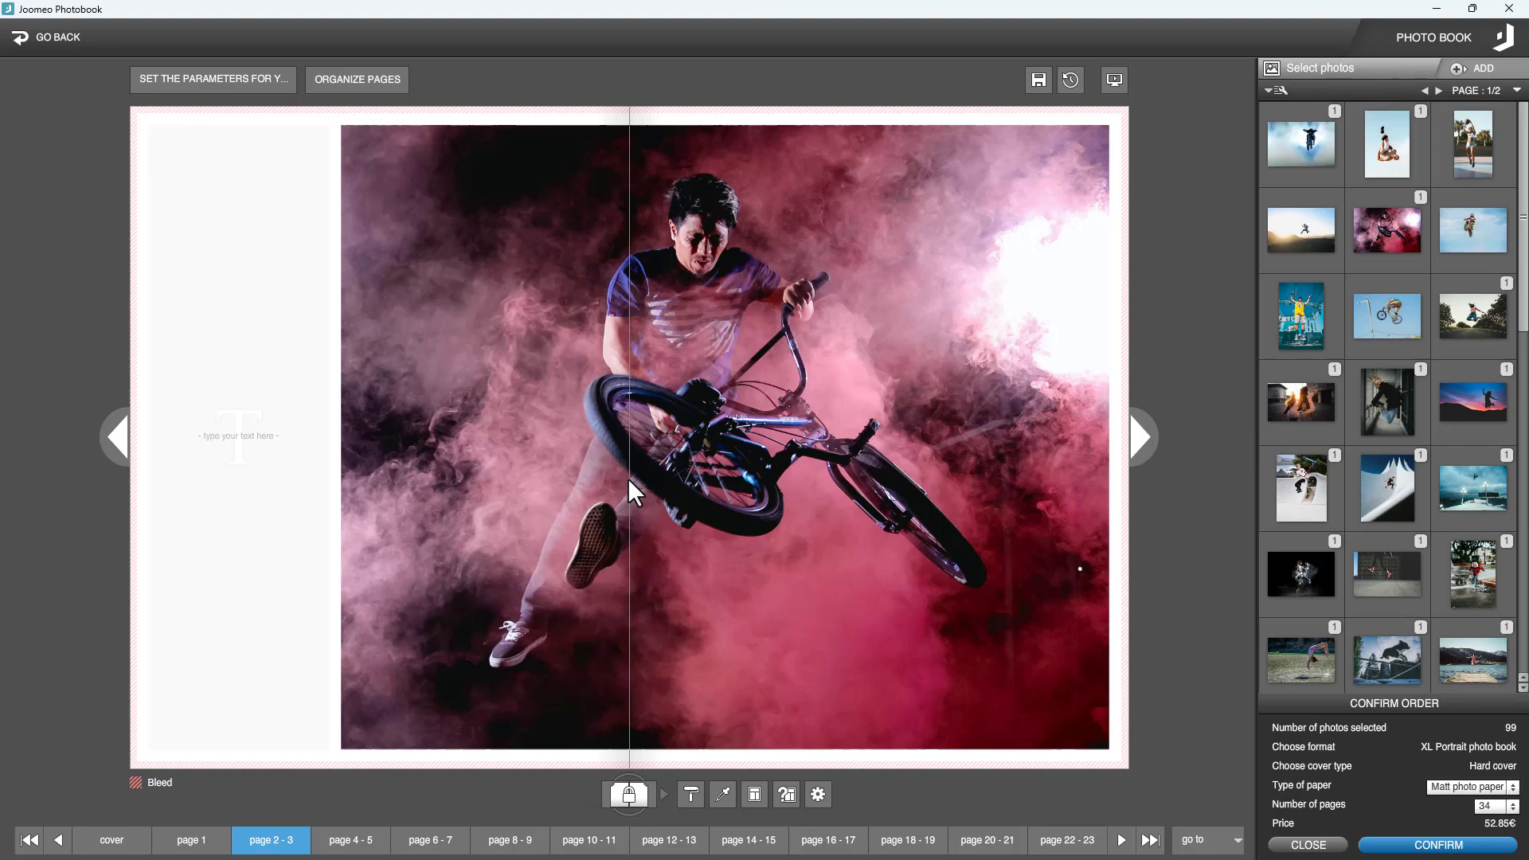
Apply the first "Double page - 1 images - 2 text" layout, with the photo filling the spread, to pages 2 - 3
click(757, 793)
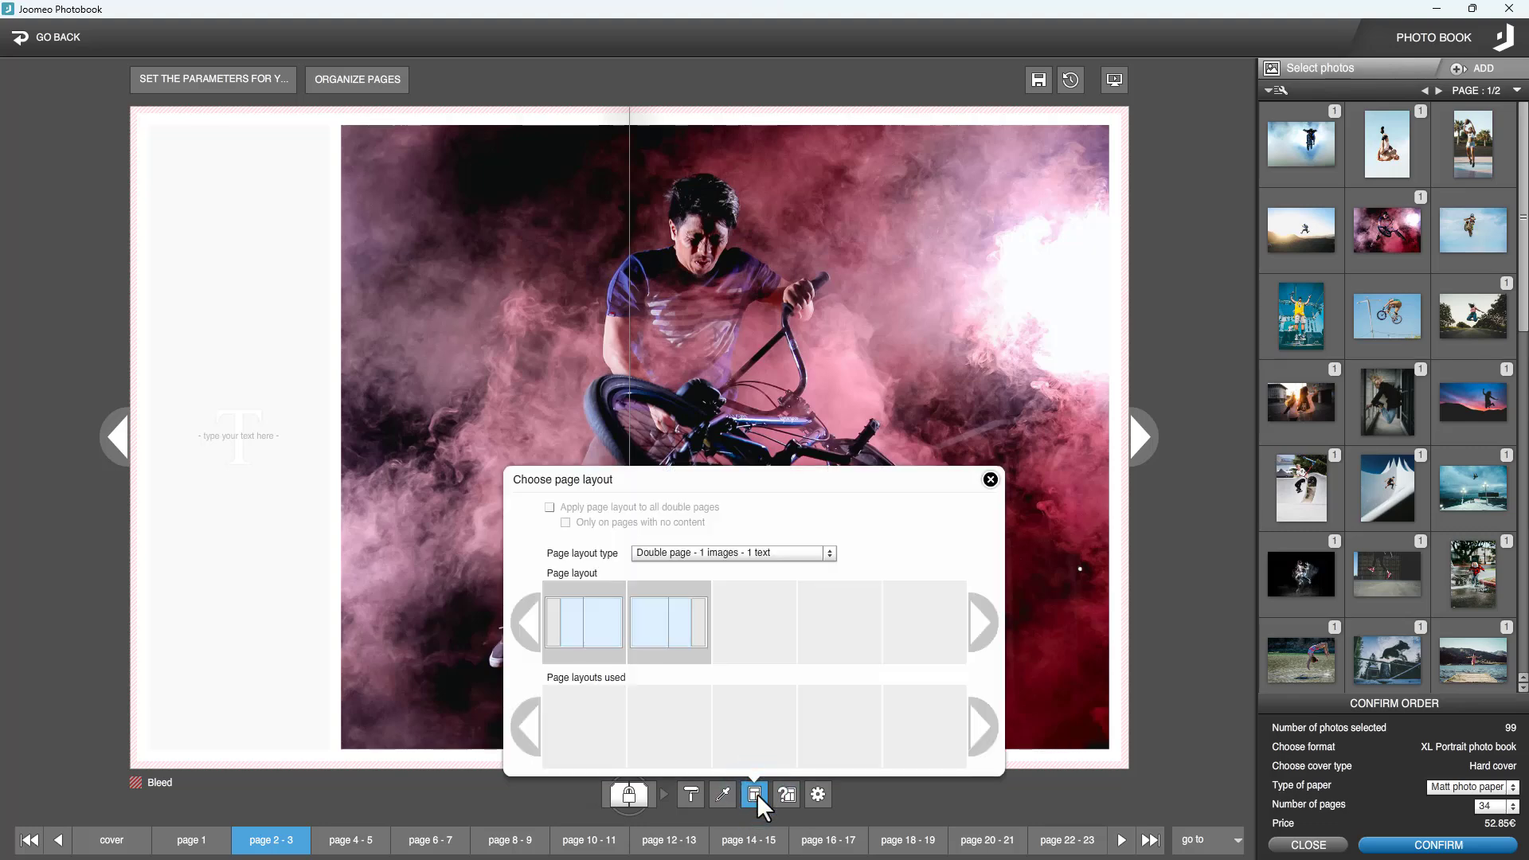
click(828, 553)
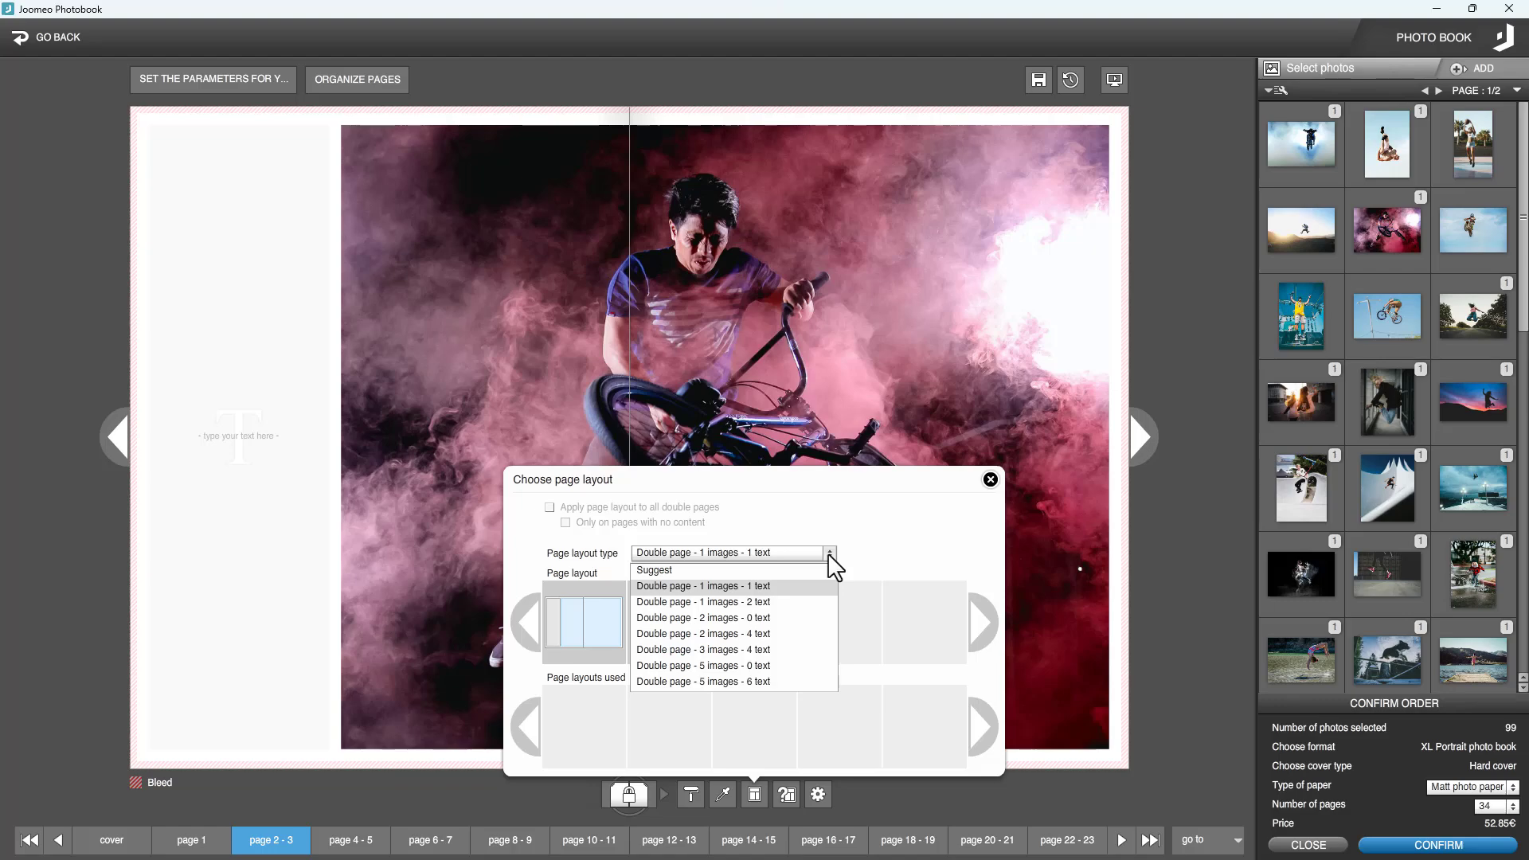
click(719, 603)
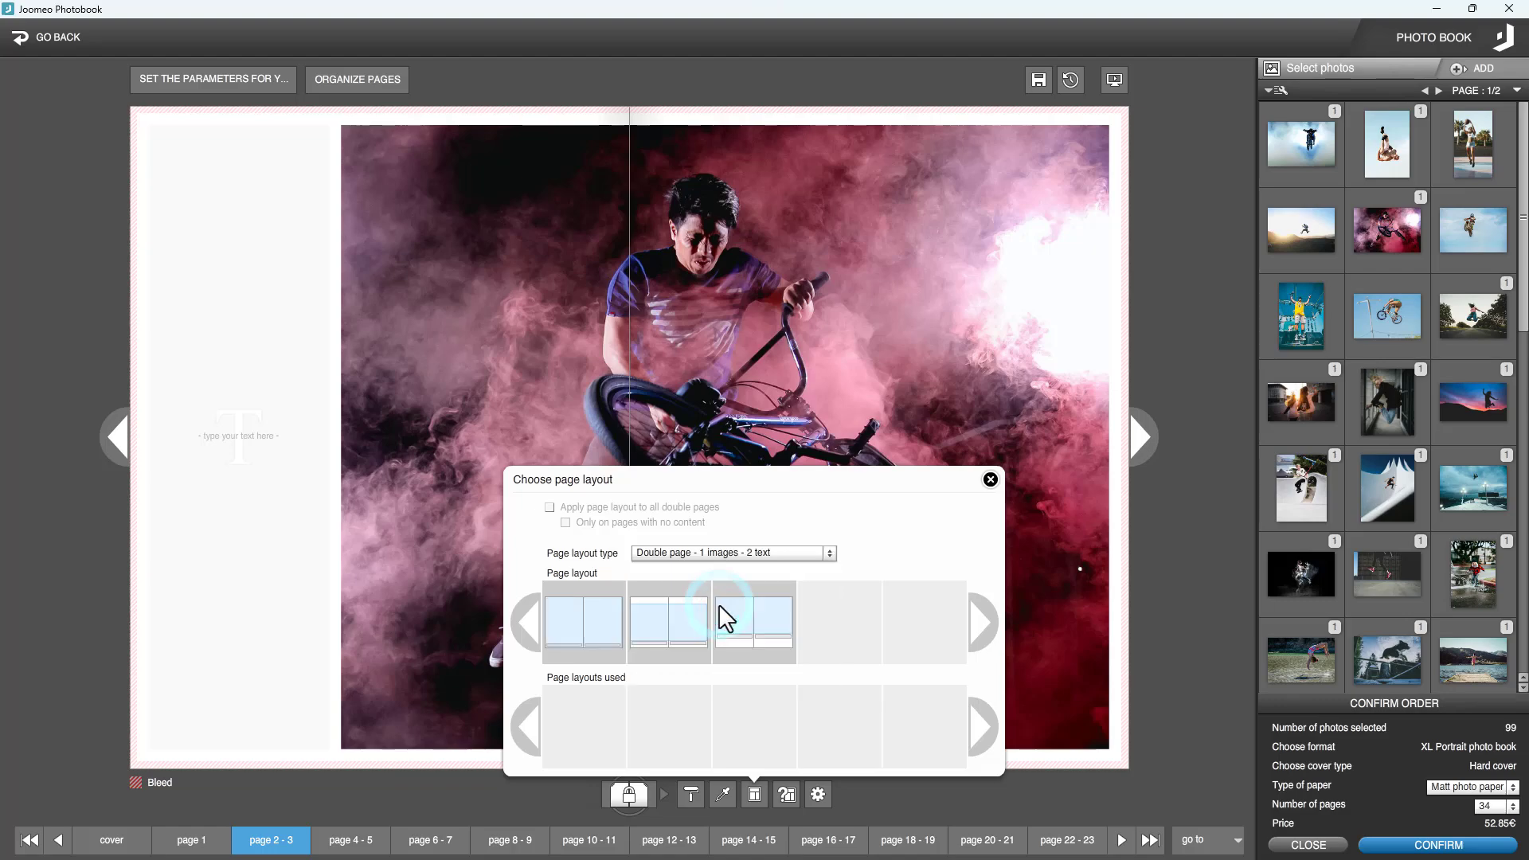
click(572, 625)
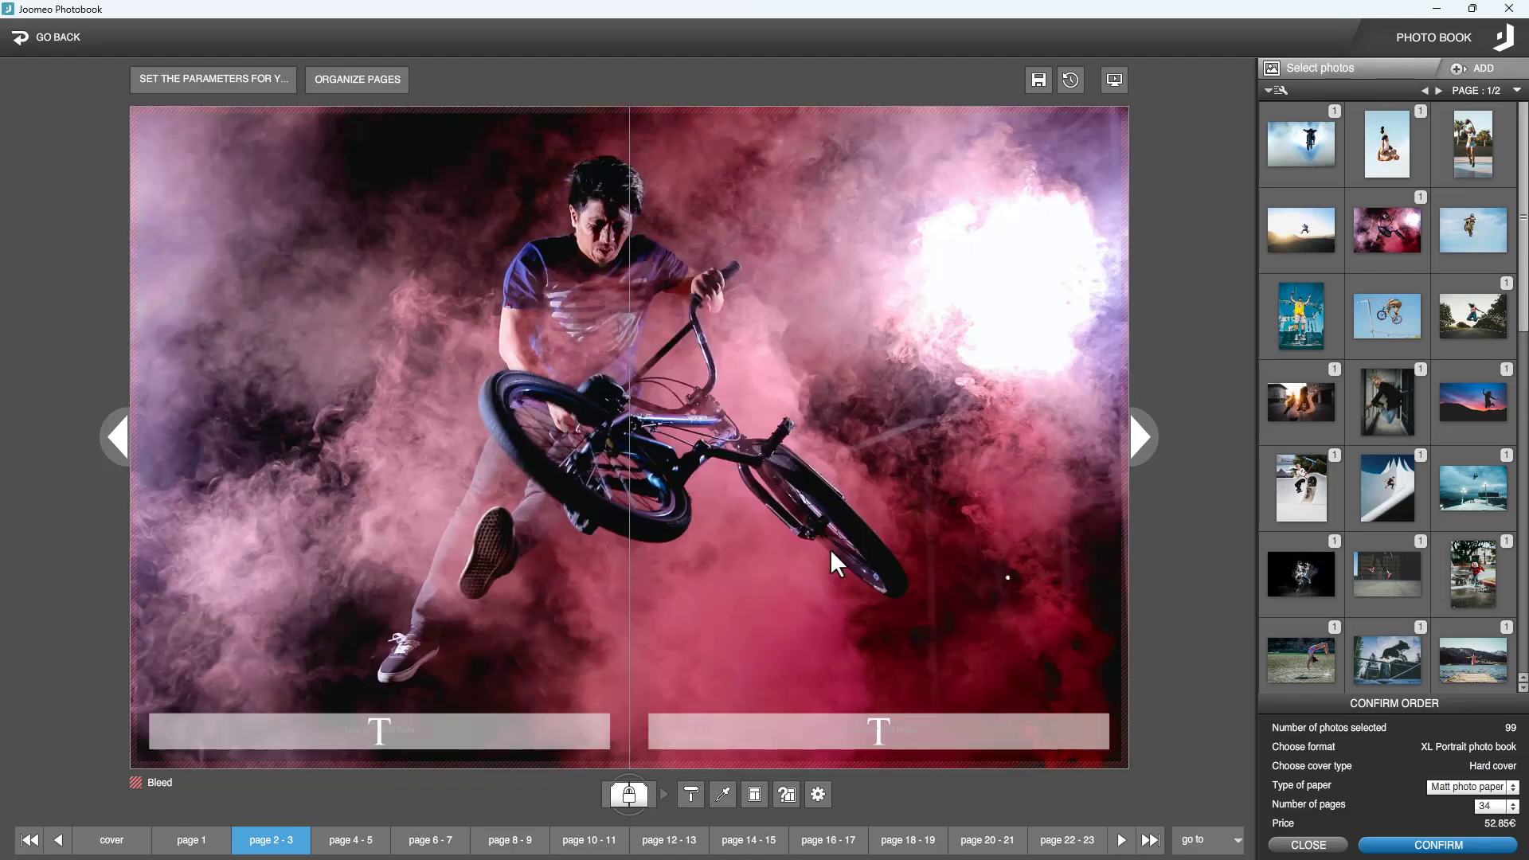
On pages 4 - 5, cycle through the suggested layouts for the left page and settle on three stacked landscape photos
click(1139, 442)
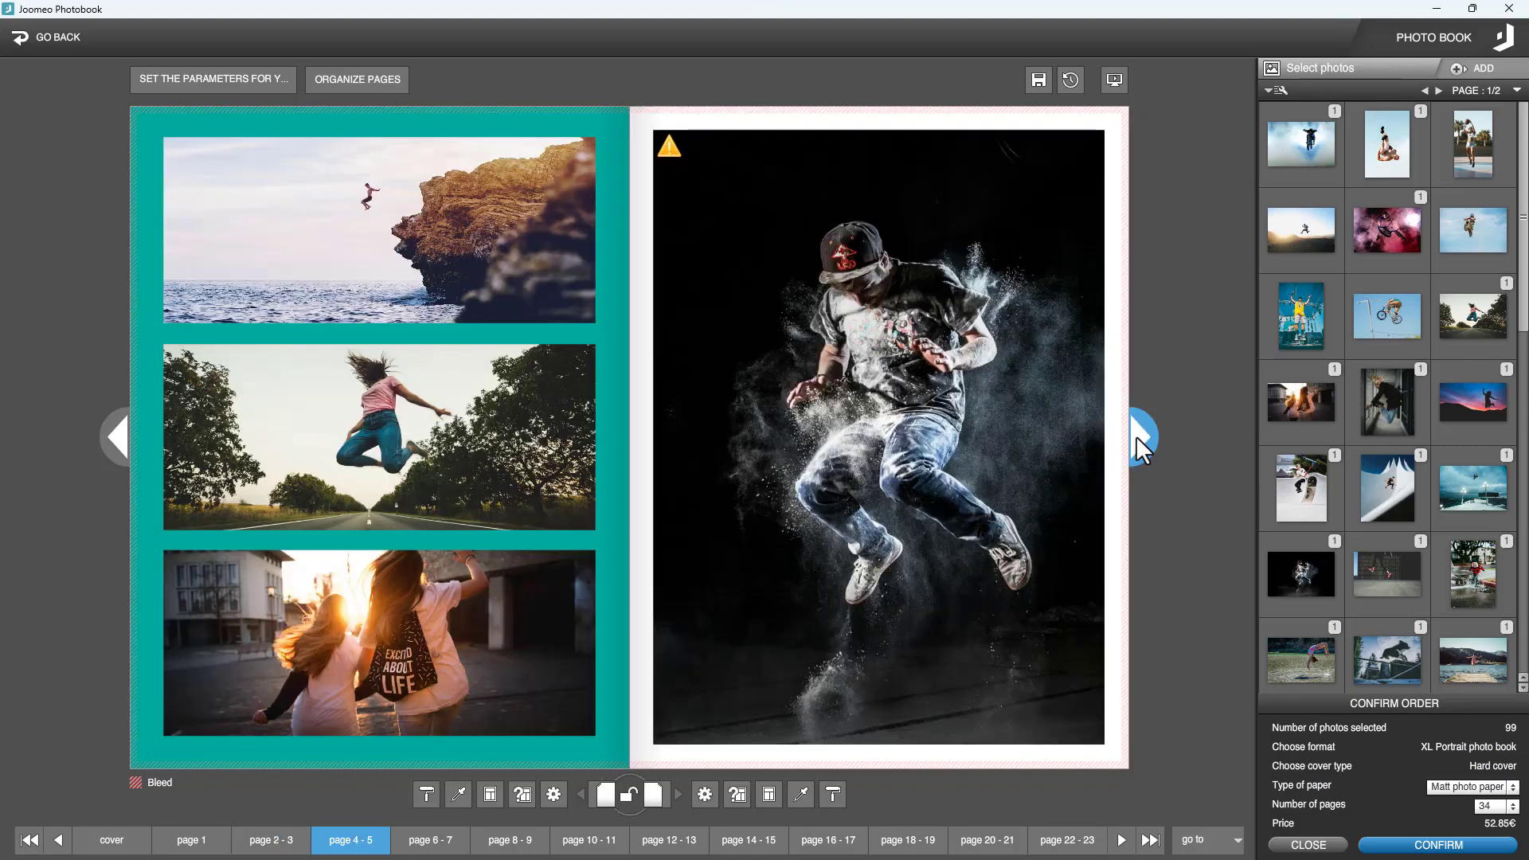
click(523, 794)
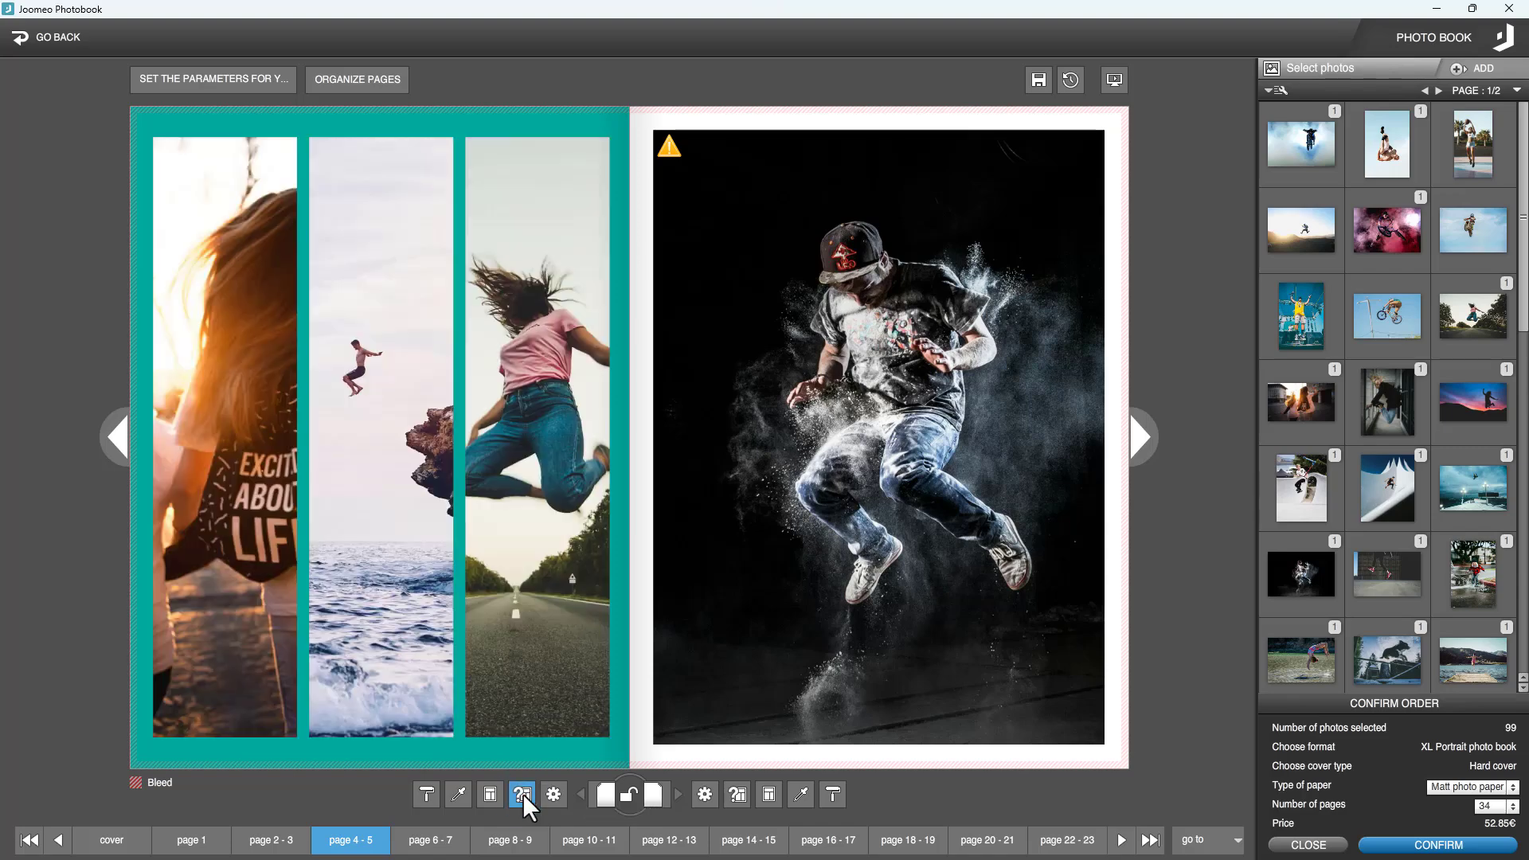
click(523, 793)
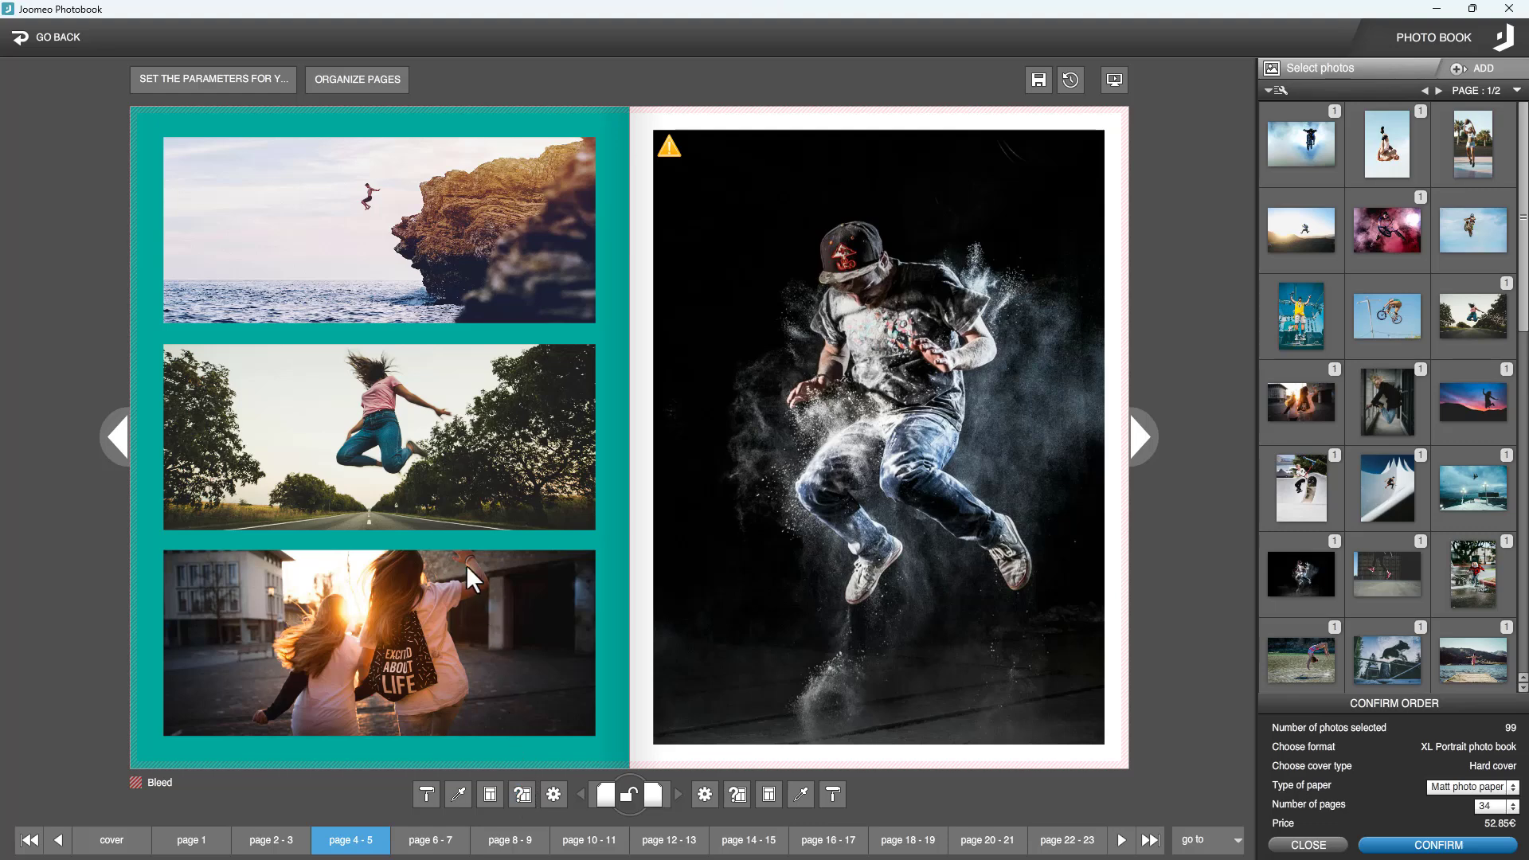
Extend the middle photo on page 4 downward to a height of 163 mm, aligned with the lowest photo's bottom edge
click(434, 474)
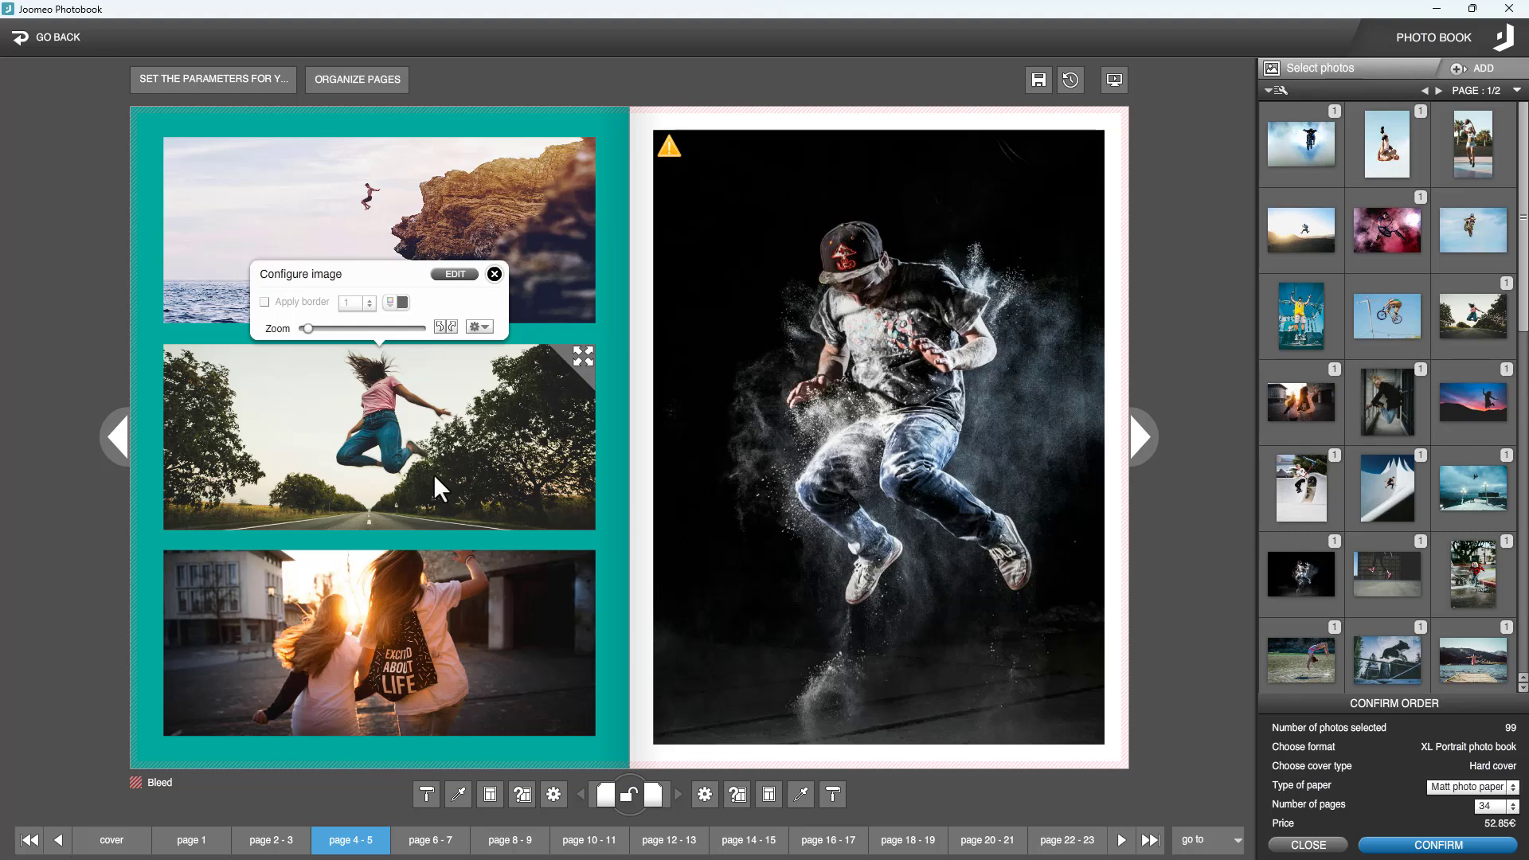
click(452, 276)
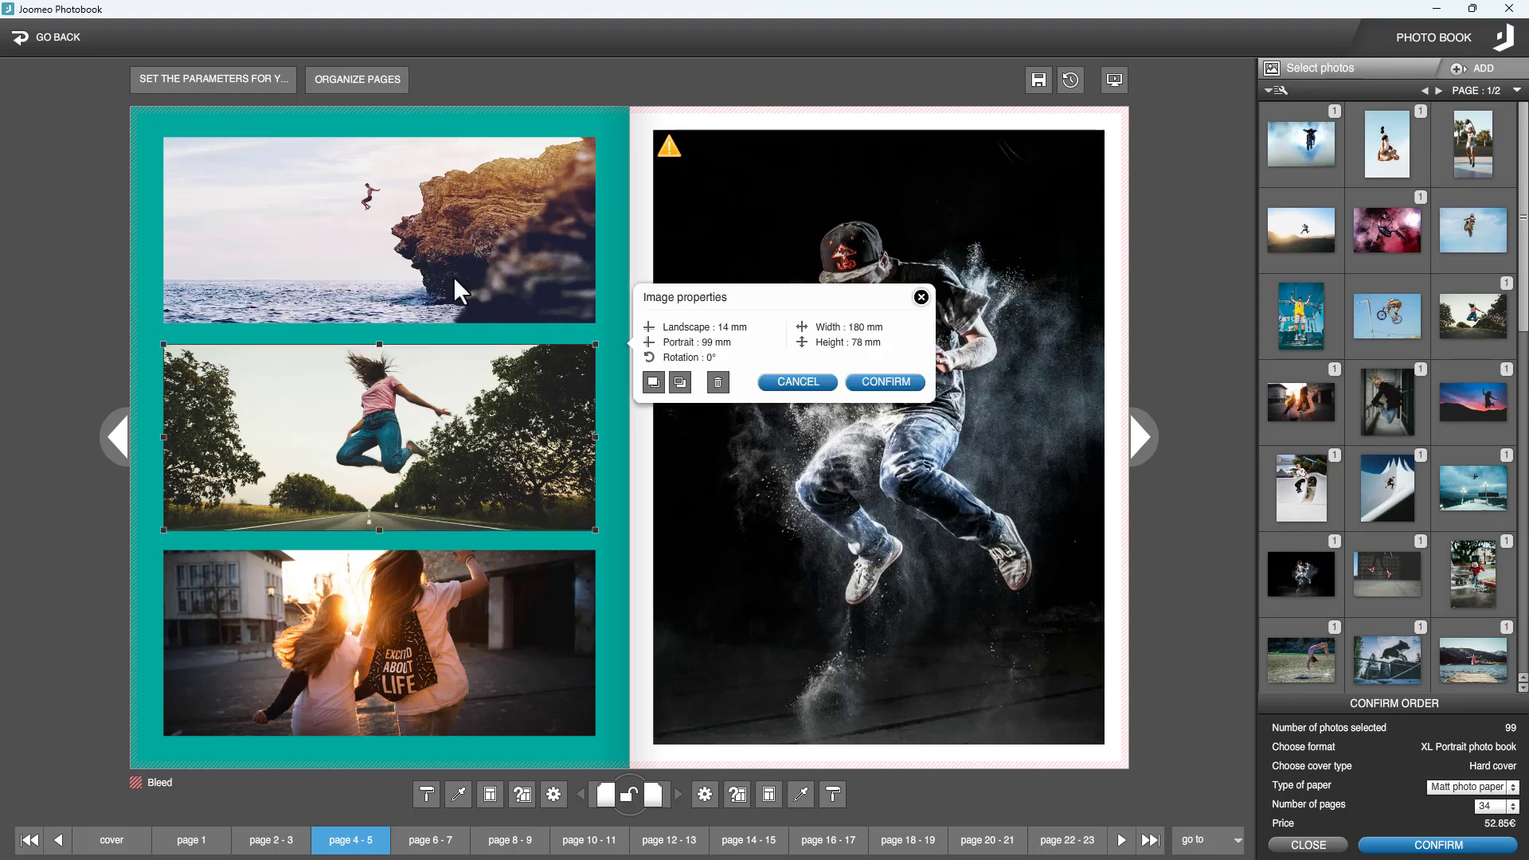
drag(379, 529, 368, 738)
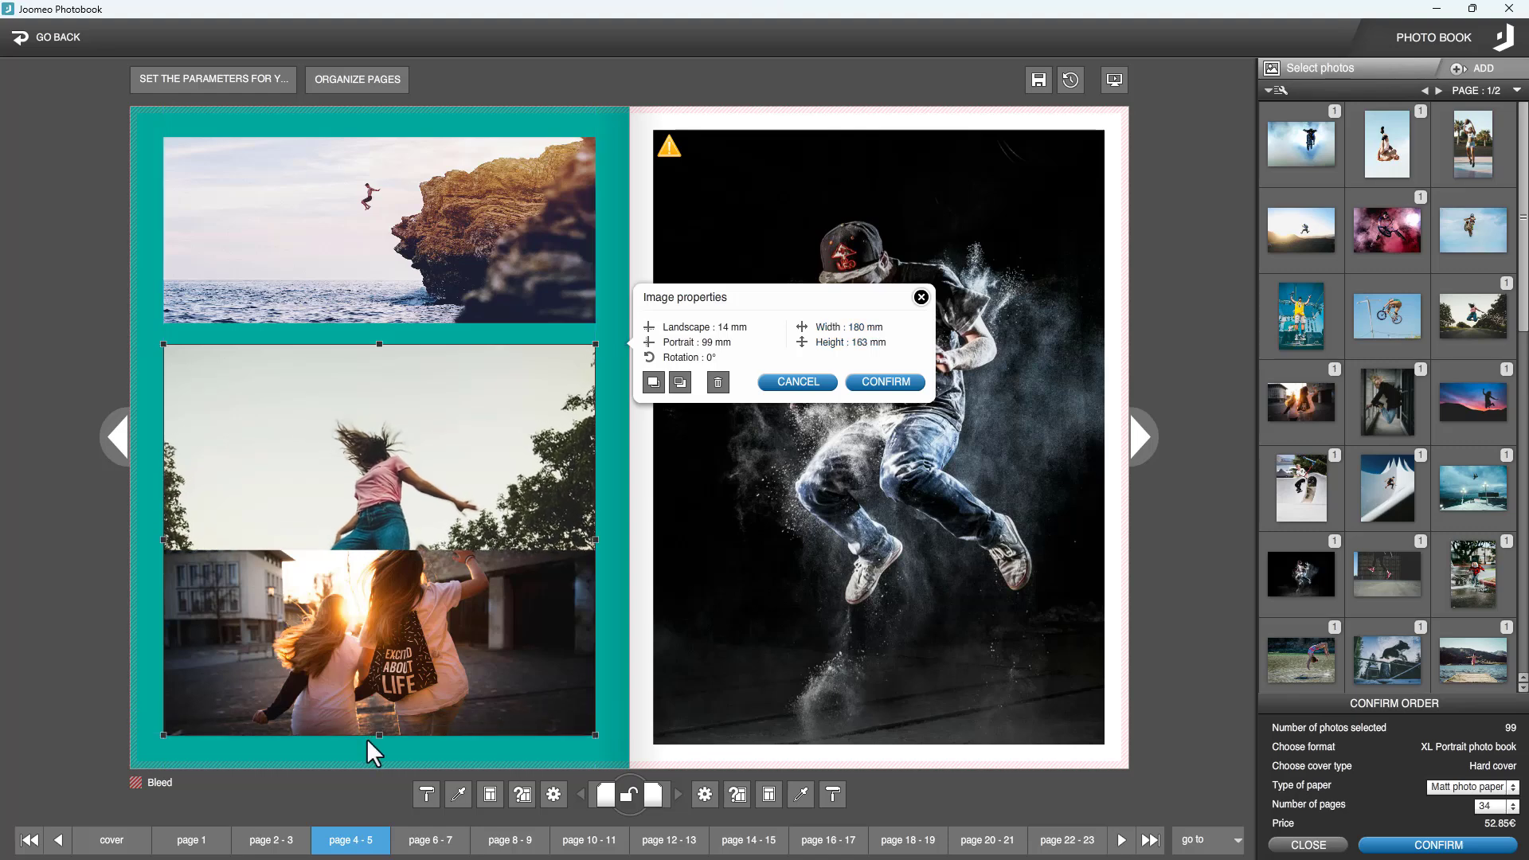
click(862, 383)
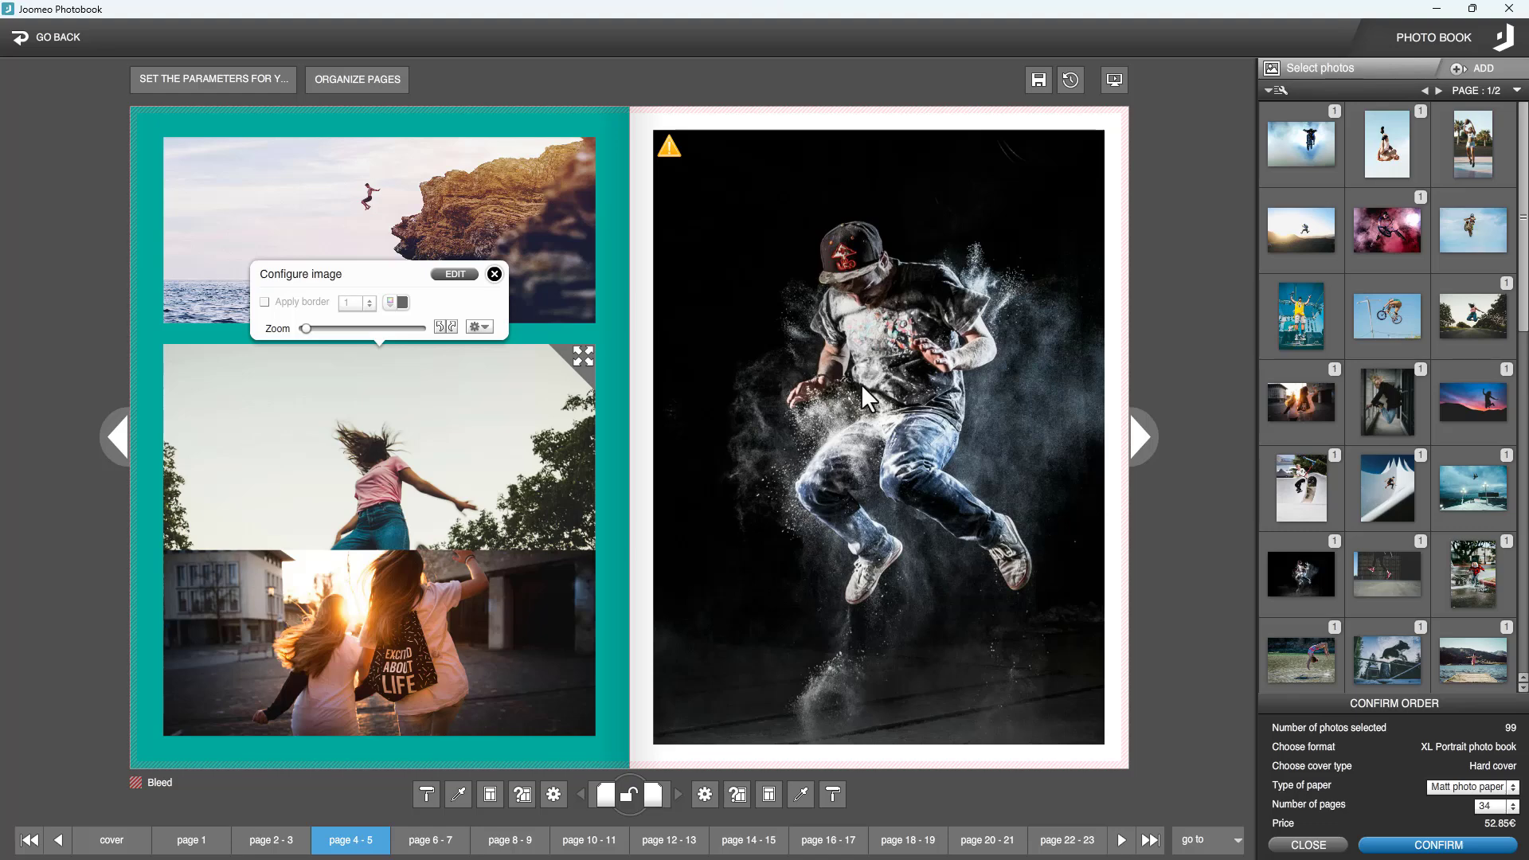
Delete the lowest photo on page 4, the one of the two girls at sunset
click(495, 615)
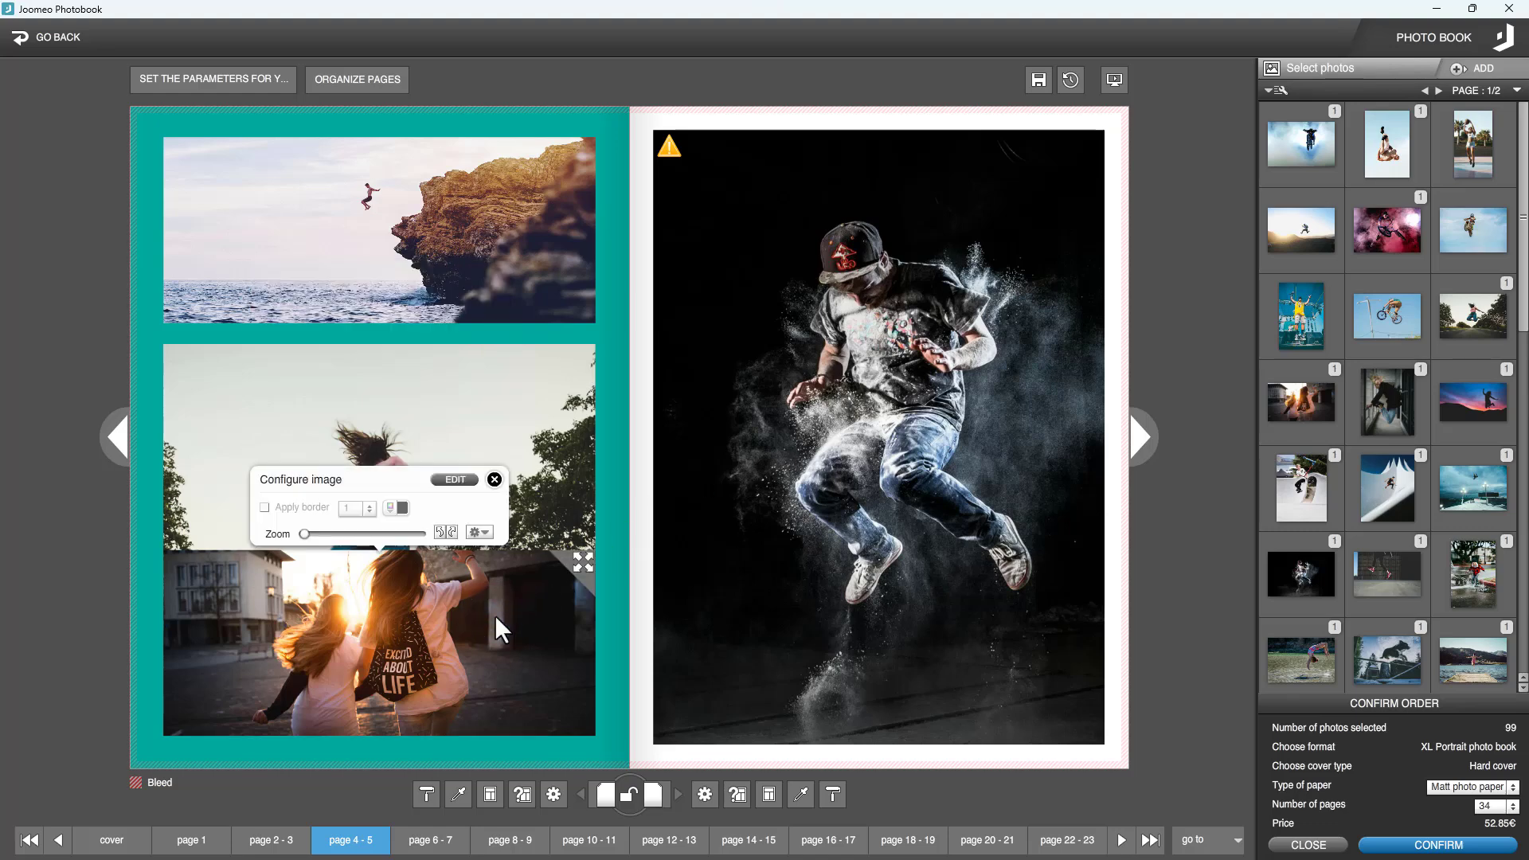
click(457, 479)
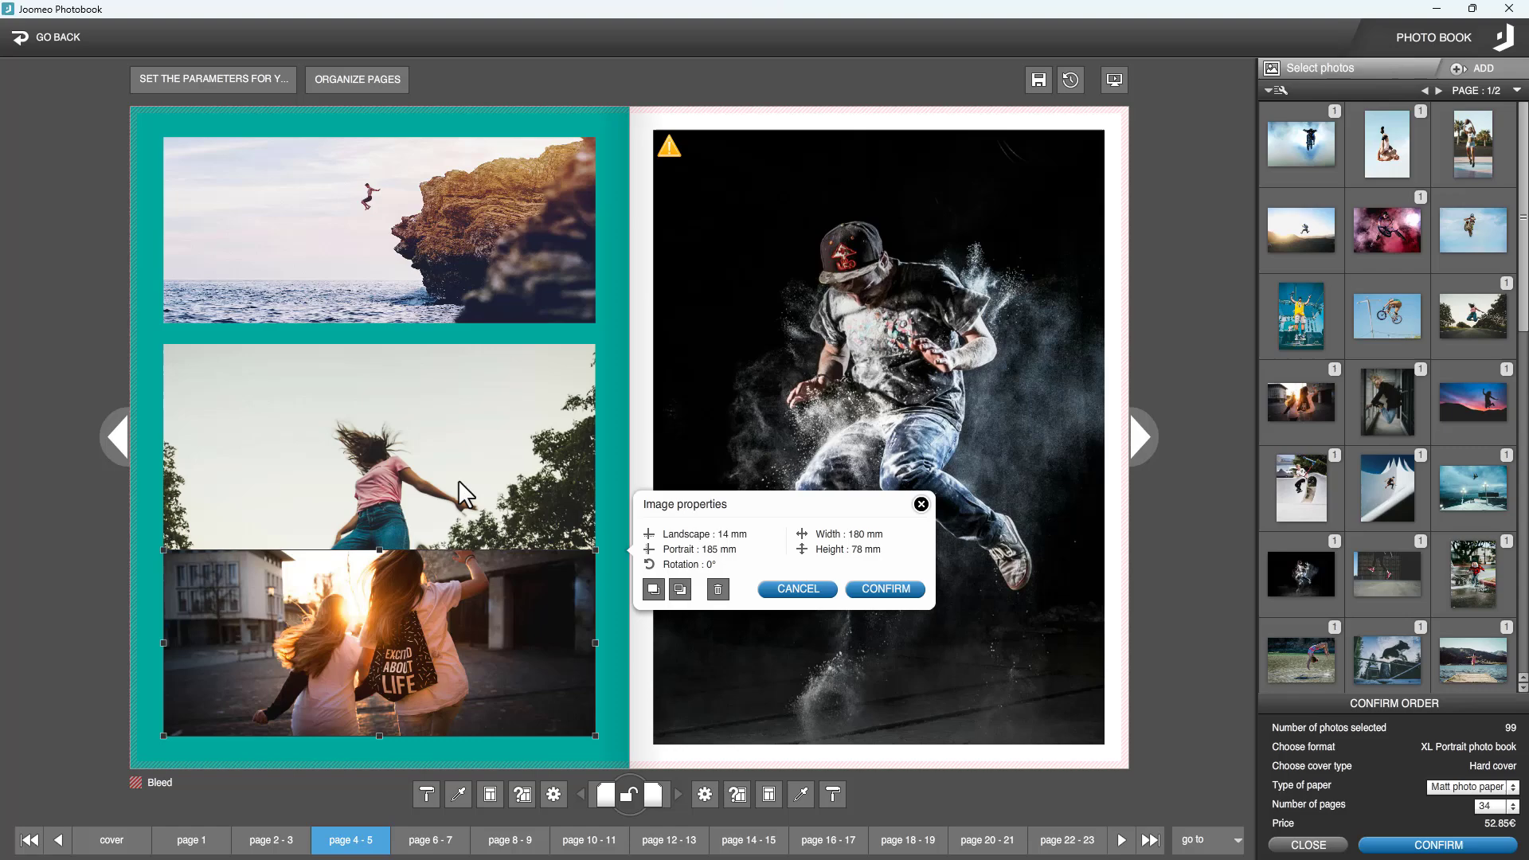
click(717, 590)
click(815, 499)
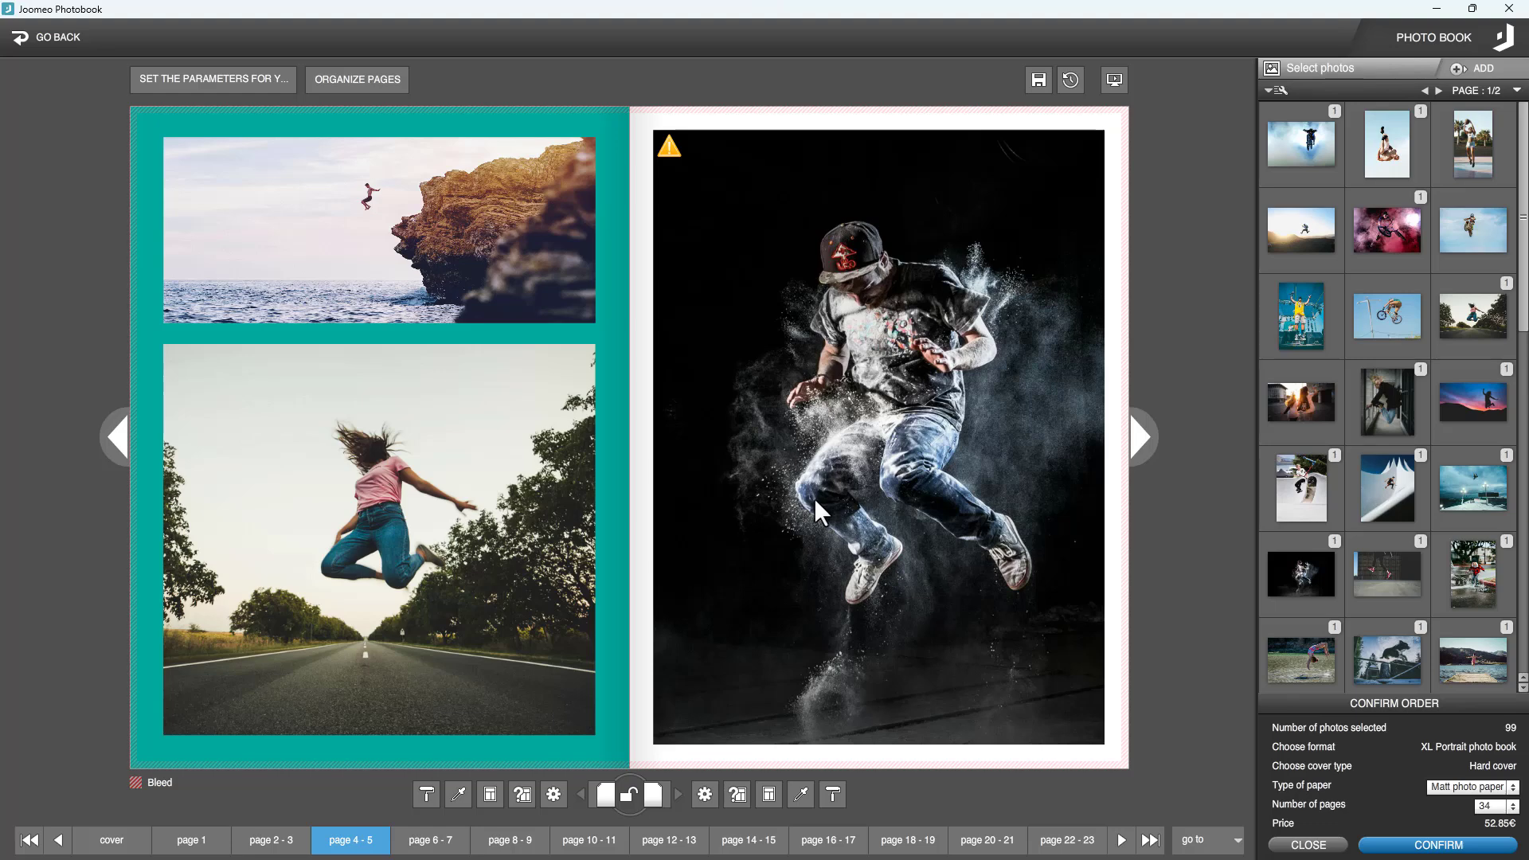
Set page 4's background to the light orange from the suggested background colors
click(427, 794)
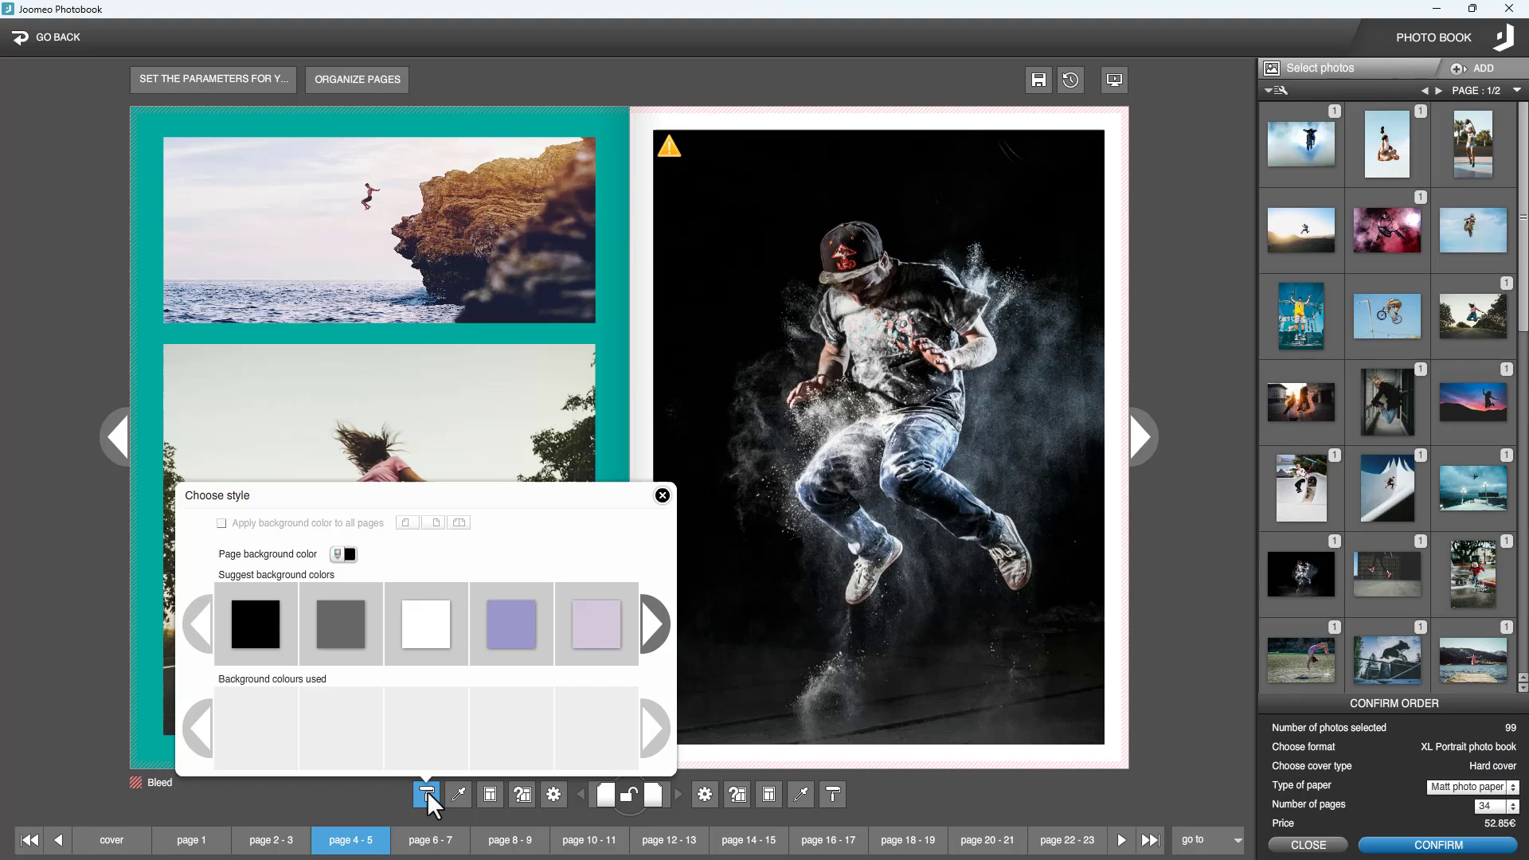
click(653, 628)
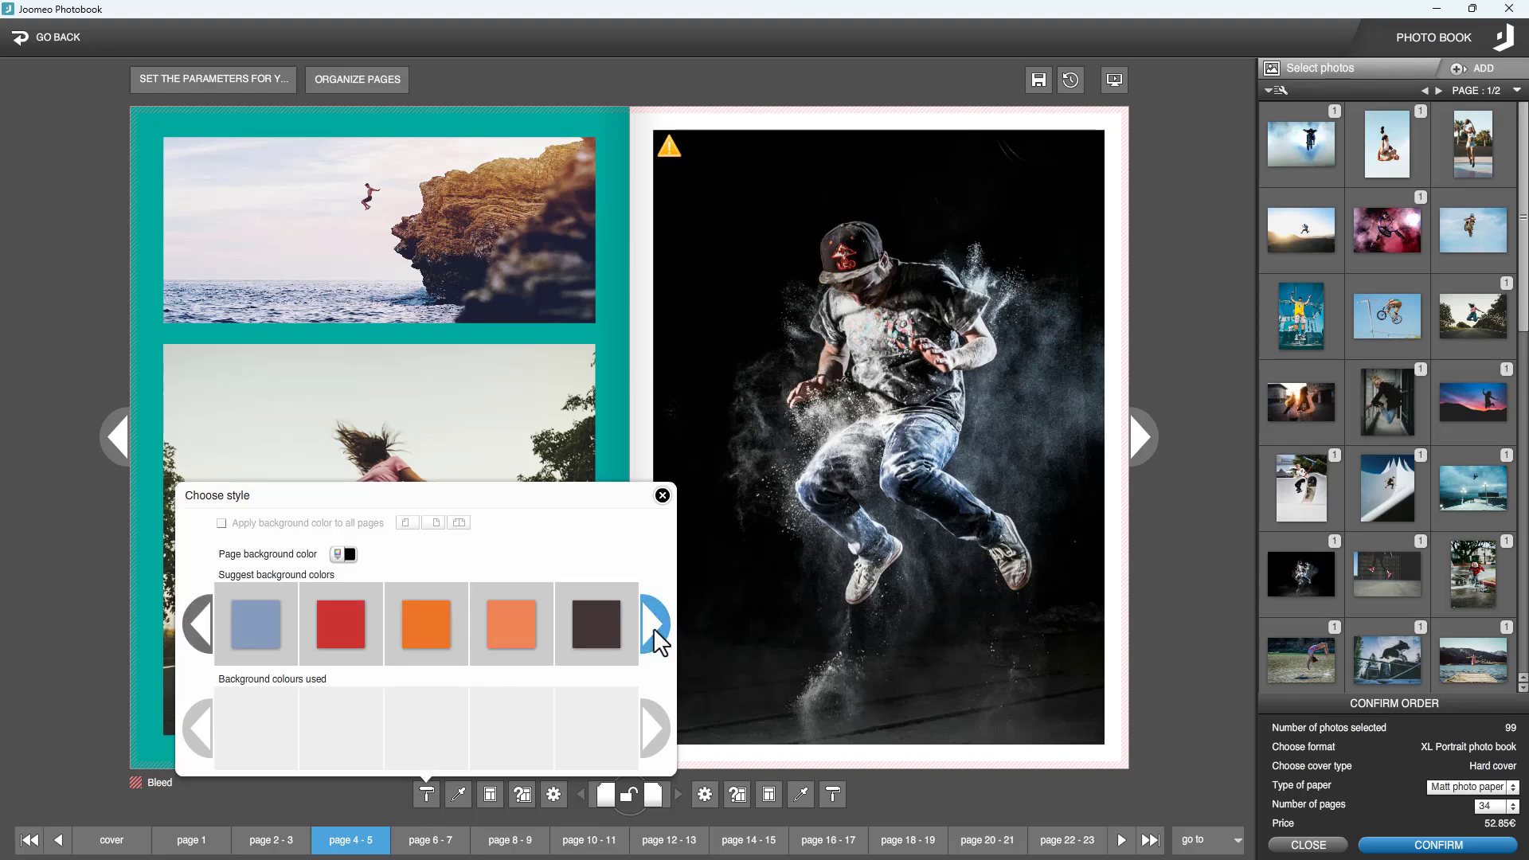
click(502, 632)
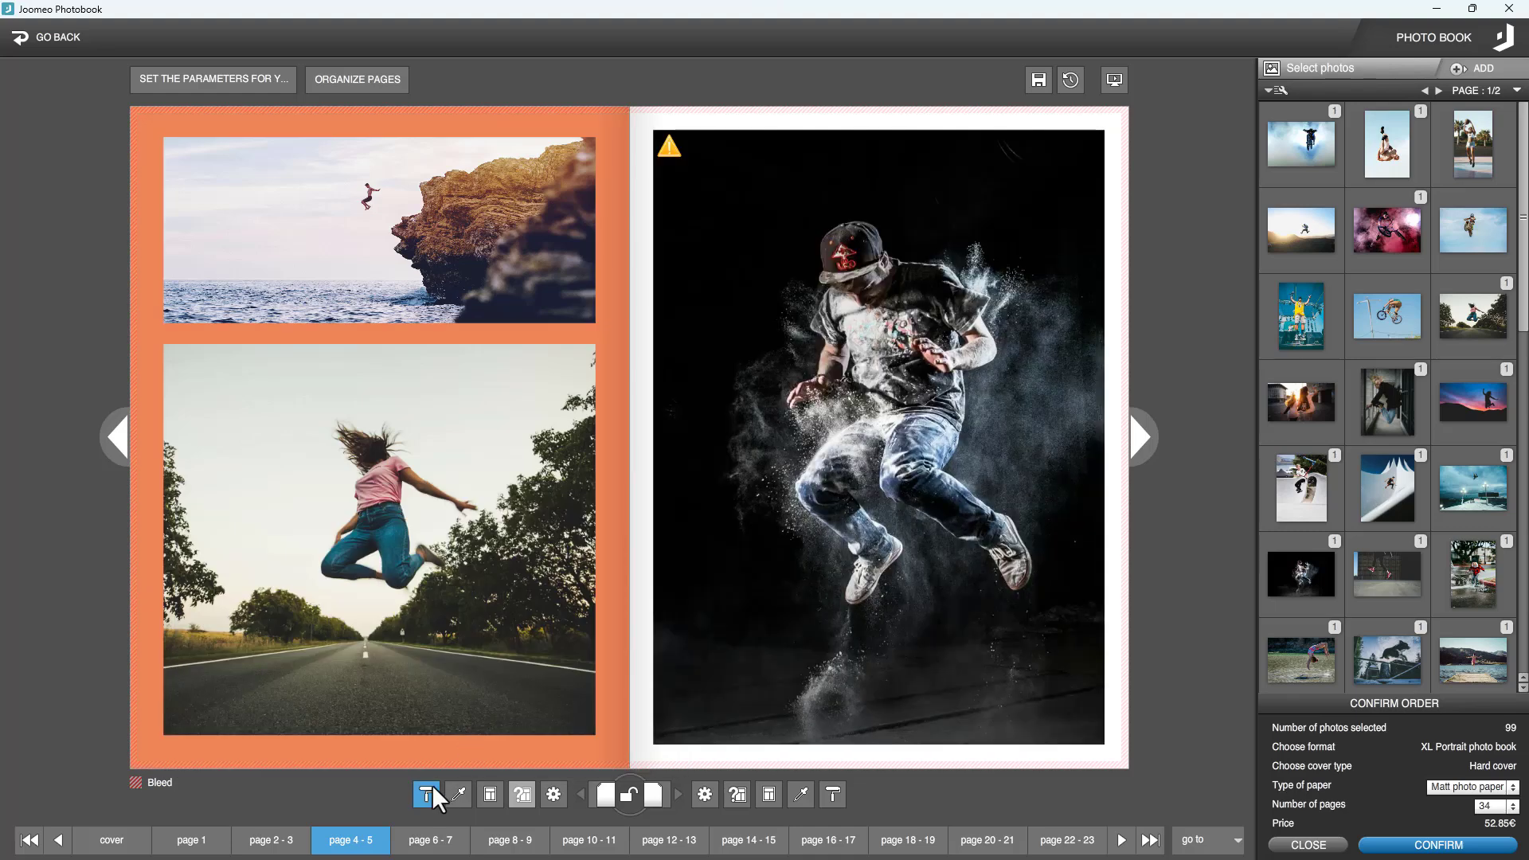
Set page 4's background to a custom teal by entering its hex color code
click(427, 793)
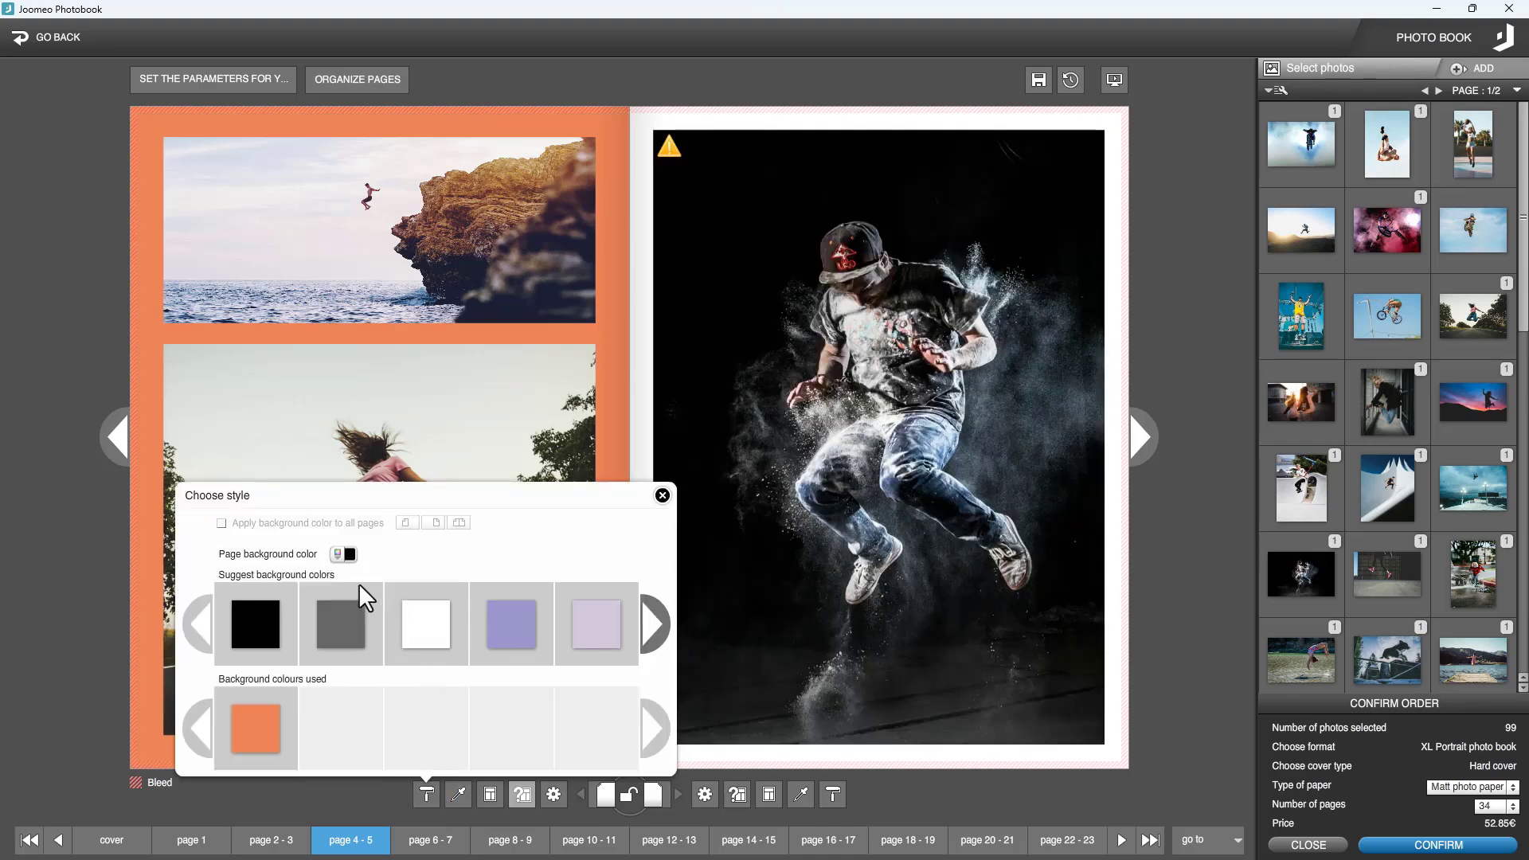
click(336, 558)
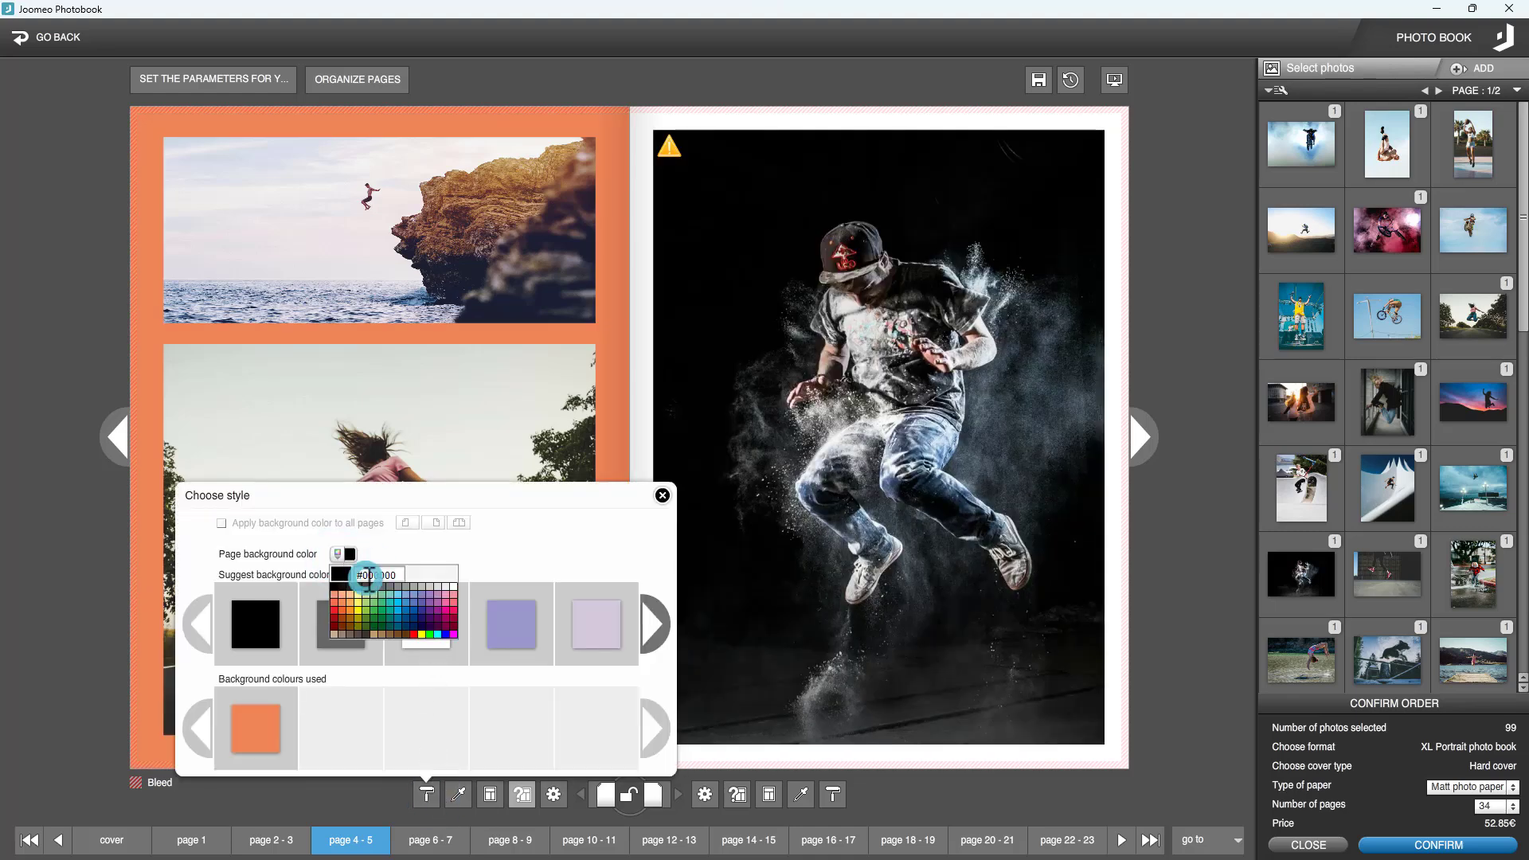
double_click(369, 575)
text(48a2b)
key(Return)
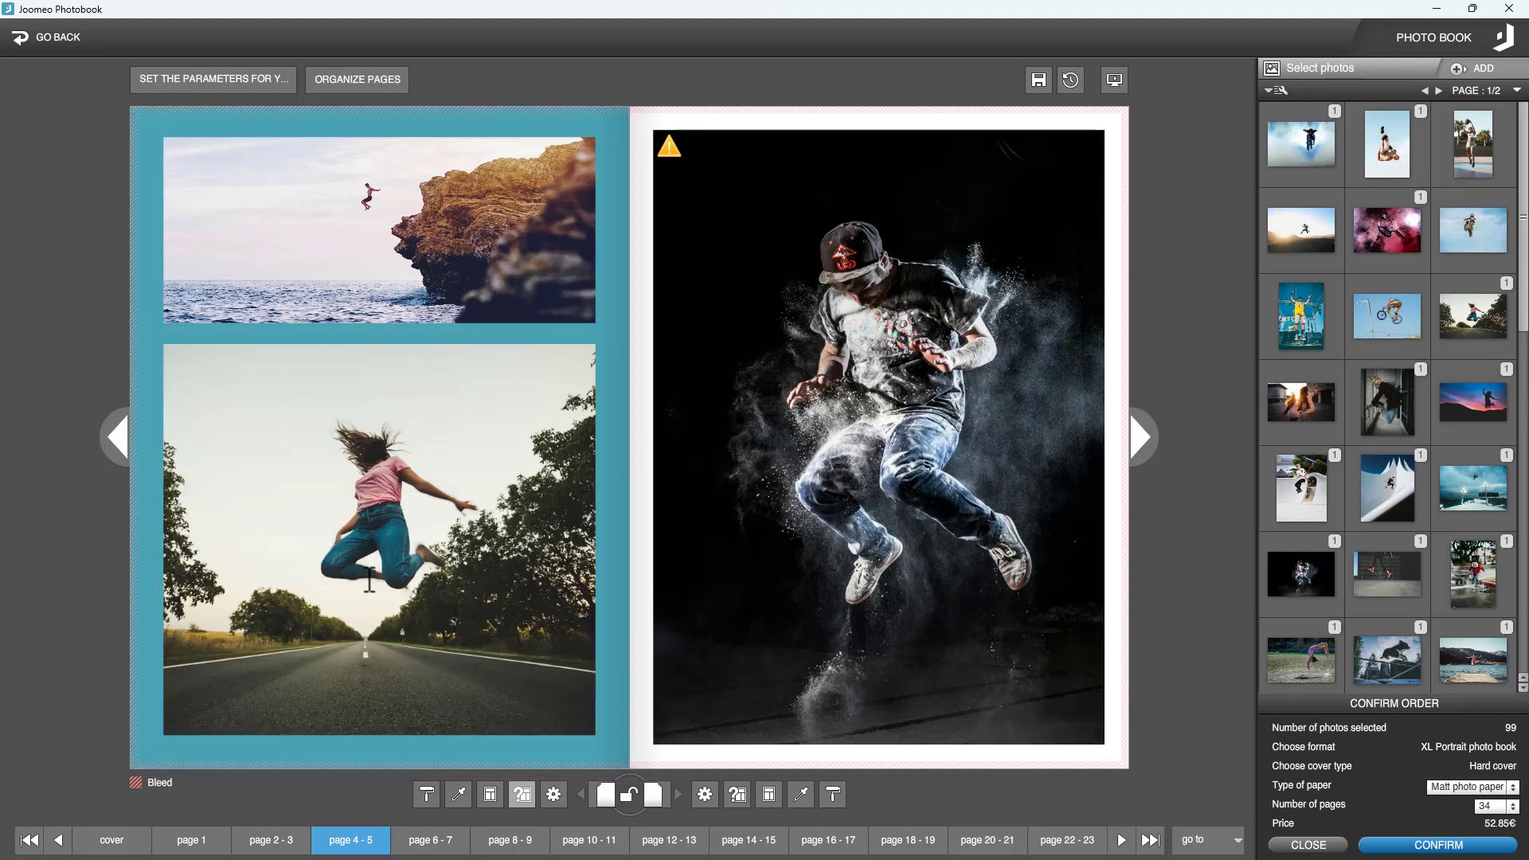
Sample page 4's background color from the road and the cliff with the eyedropper, settling on the blue of the dancer's jeans on page 5
click(461, 797)
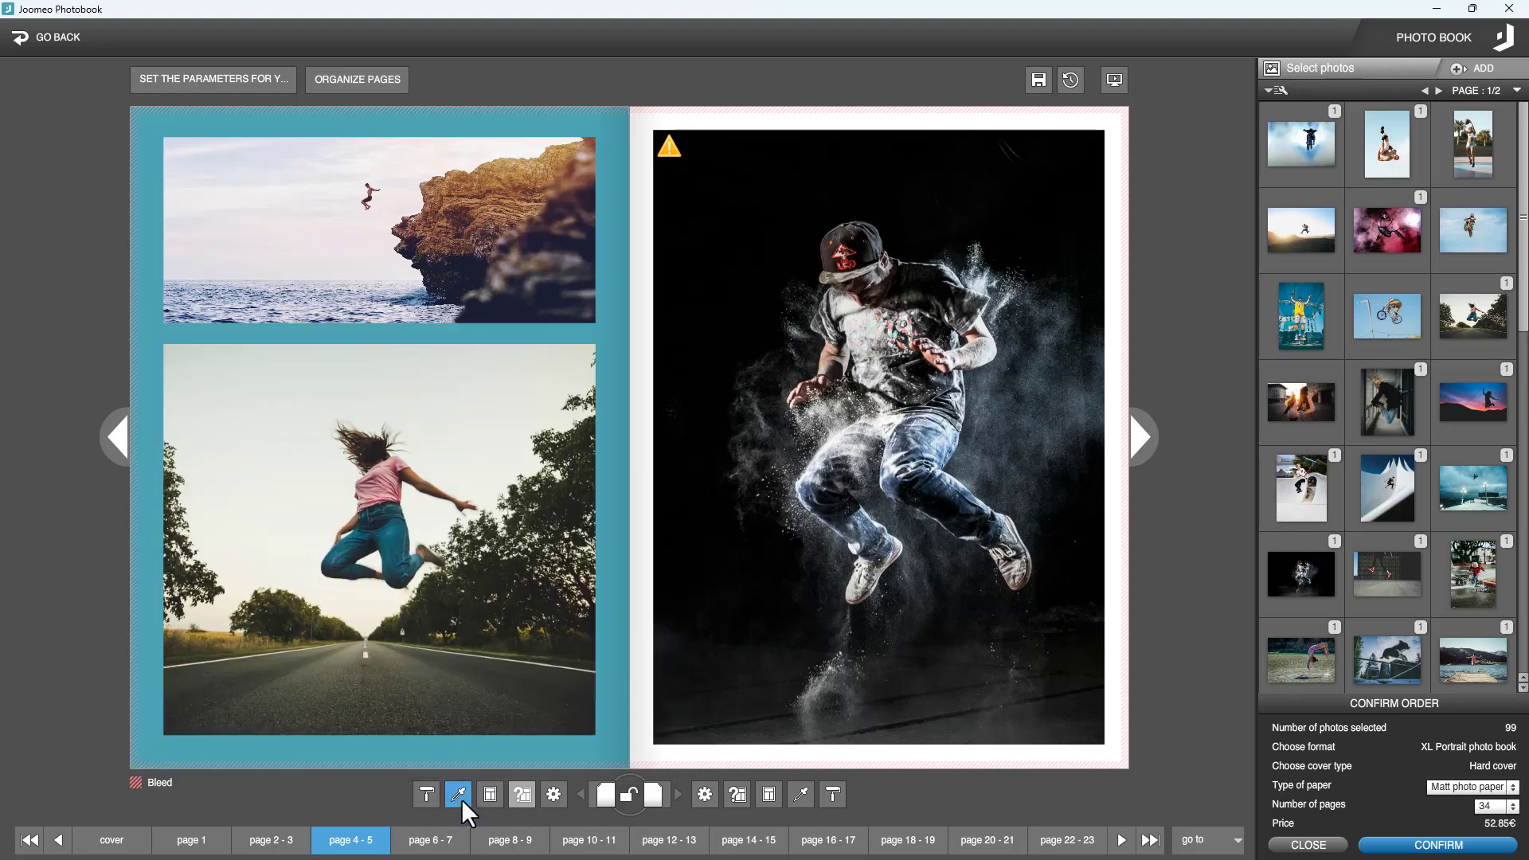
click(415, 657)
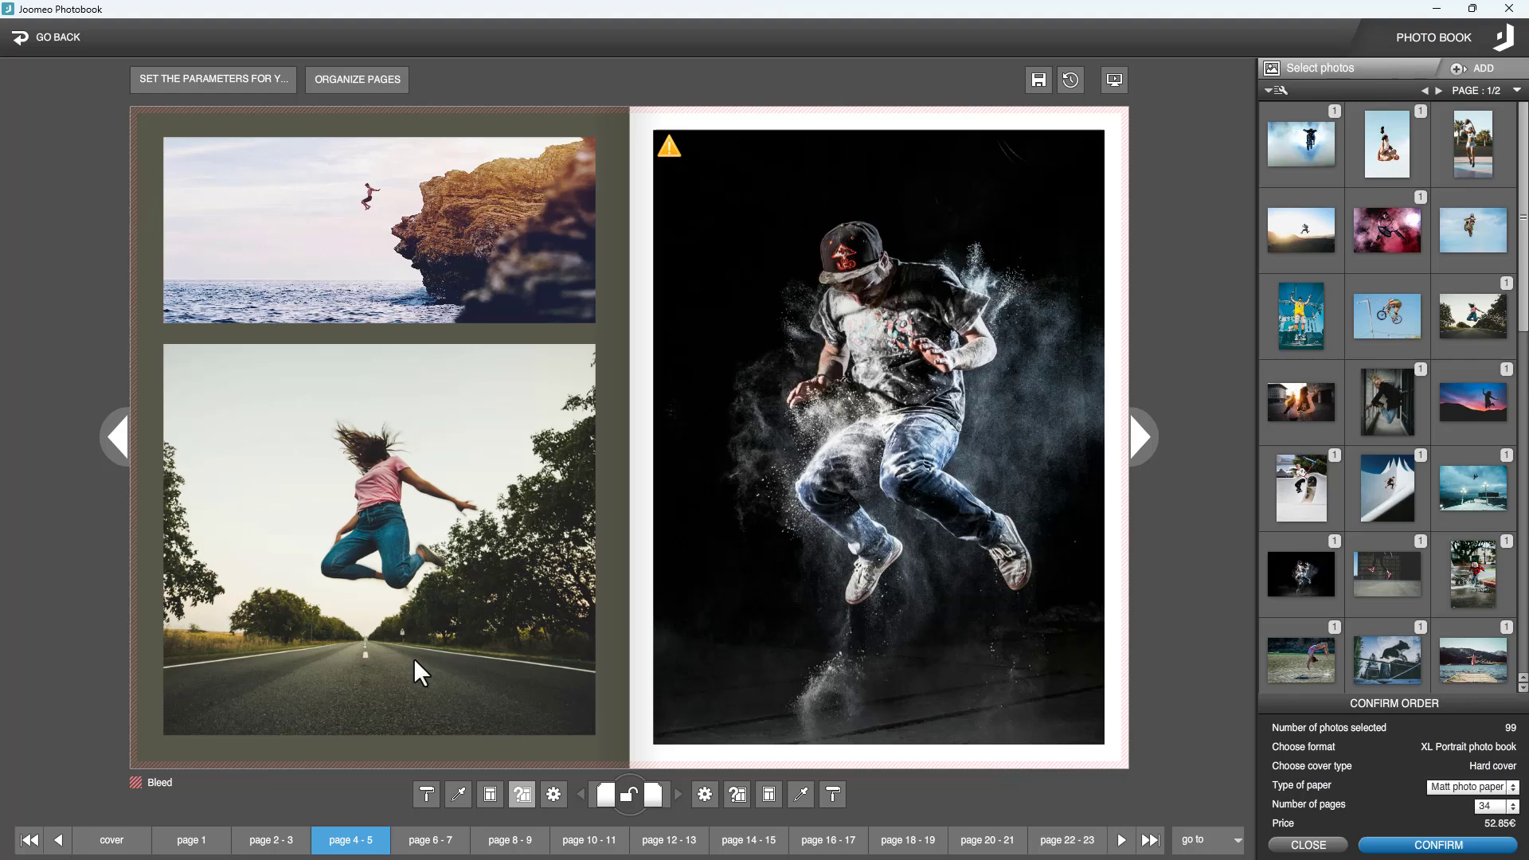
click(458, 792)
click(501, 162)
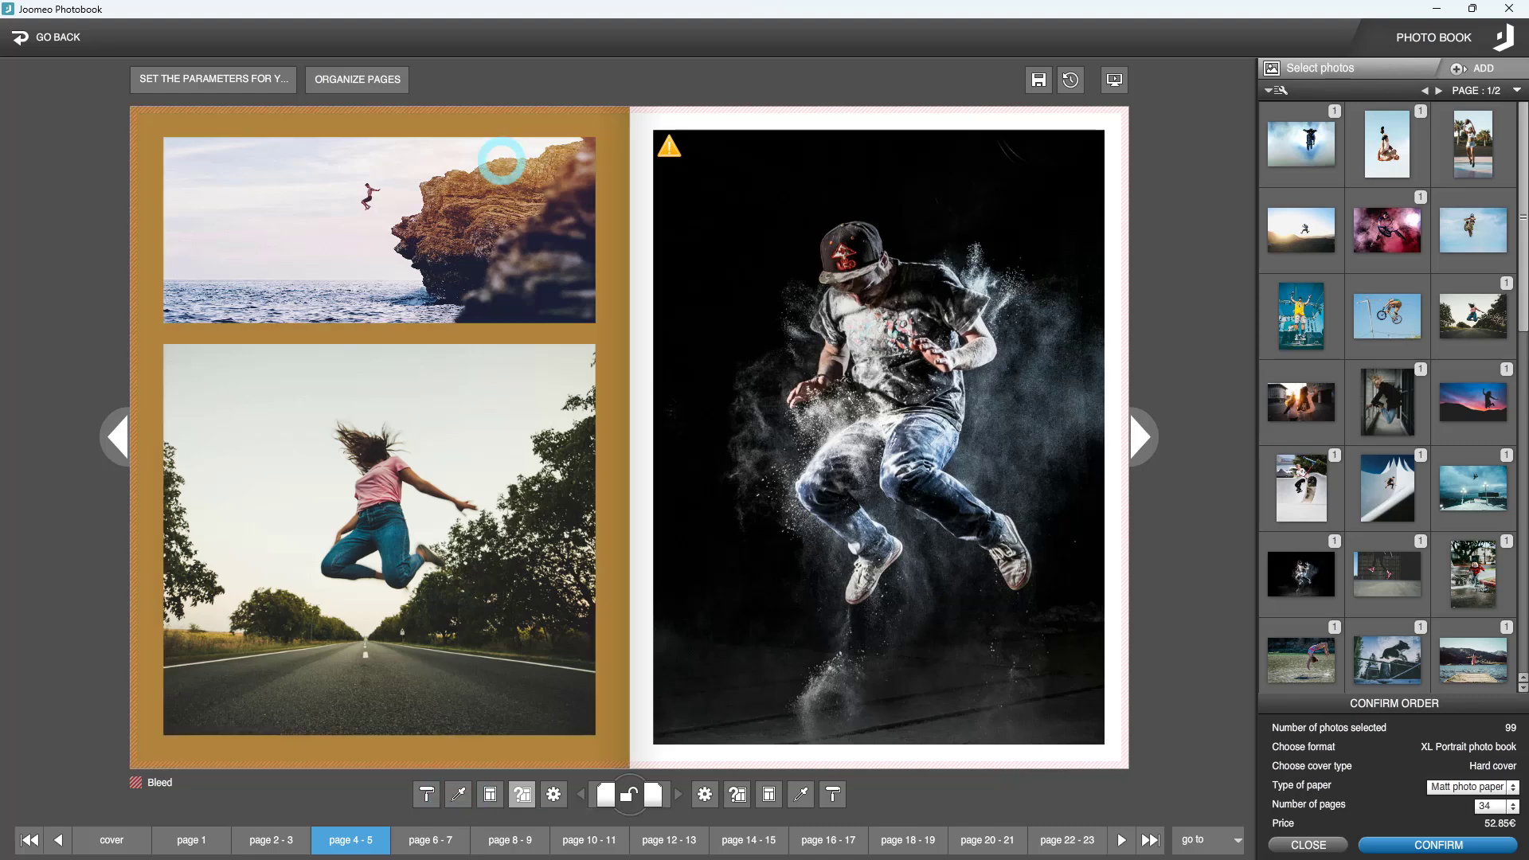
click(467, 793)
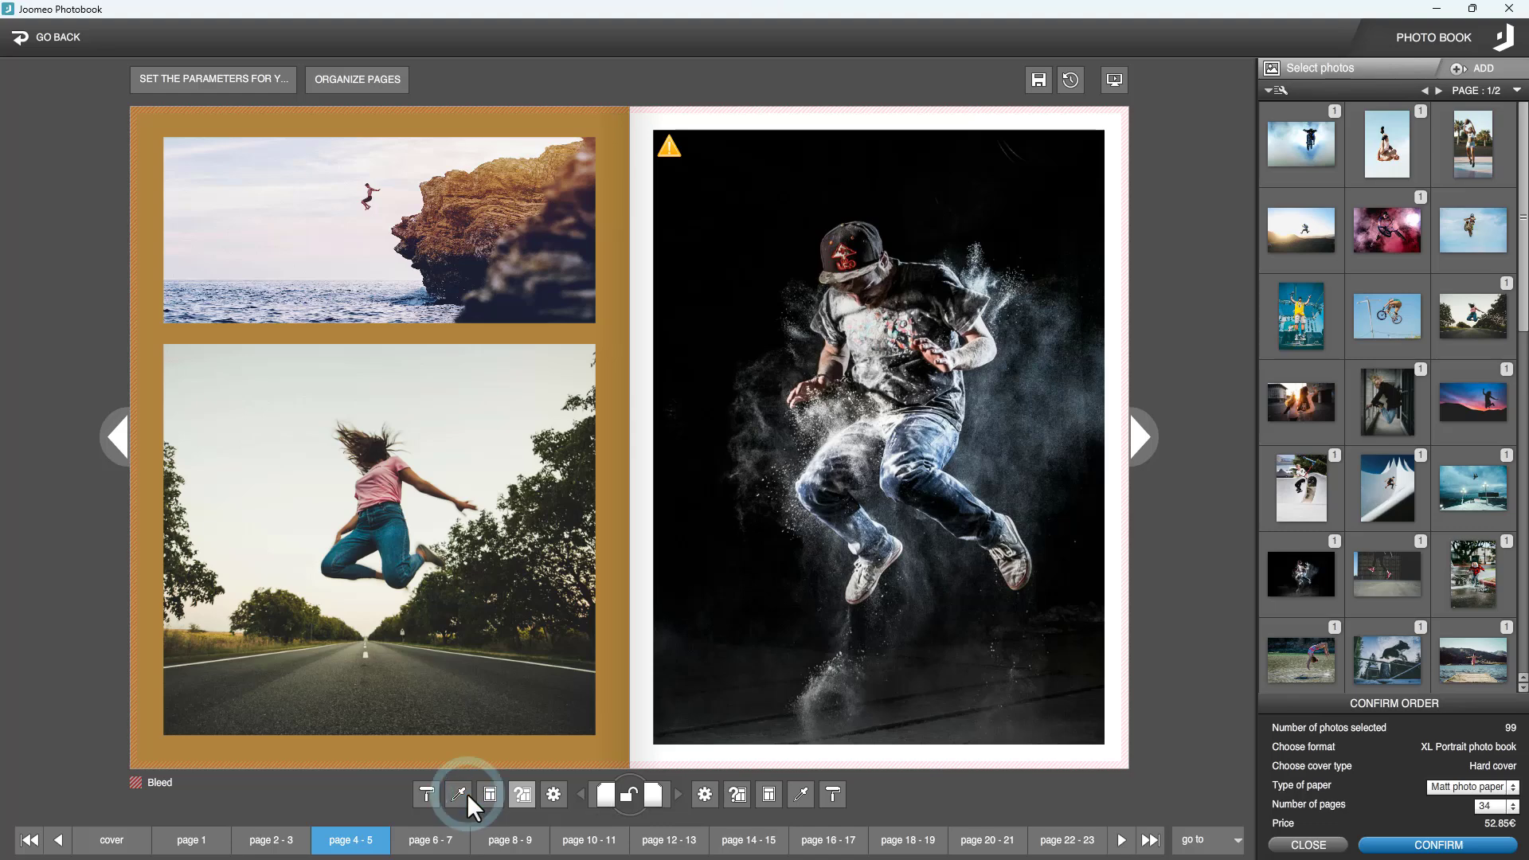
click(942, 458)
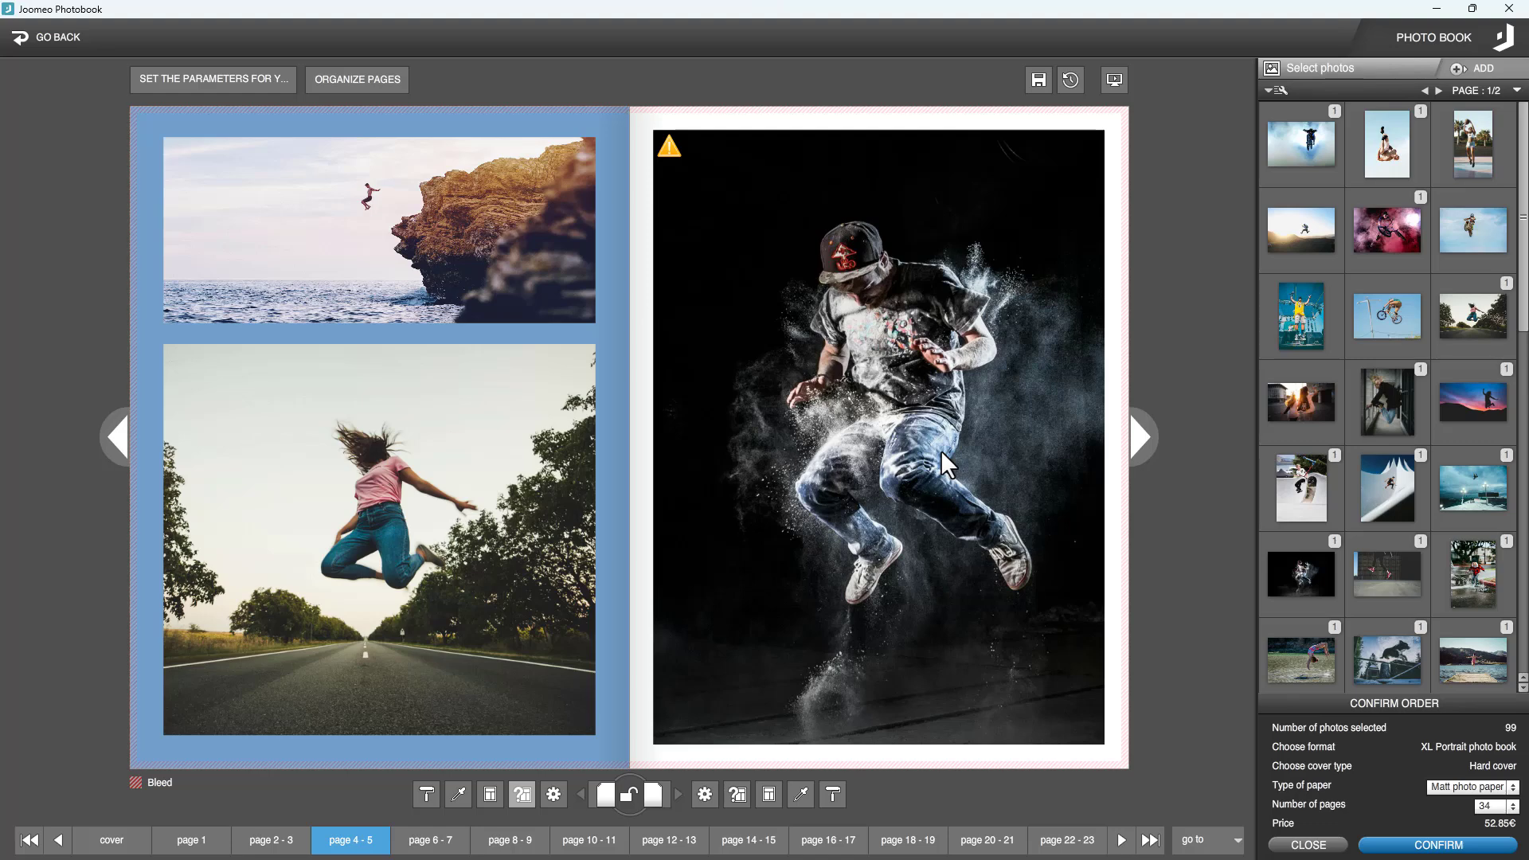
Zoom the dancer photo on page 5 in and fully out, and replace it with the BMX rider photo
click(940, 451)
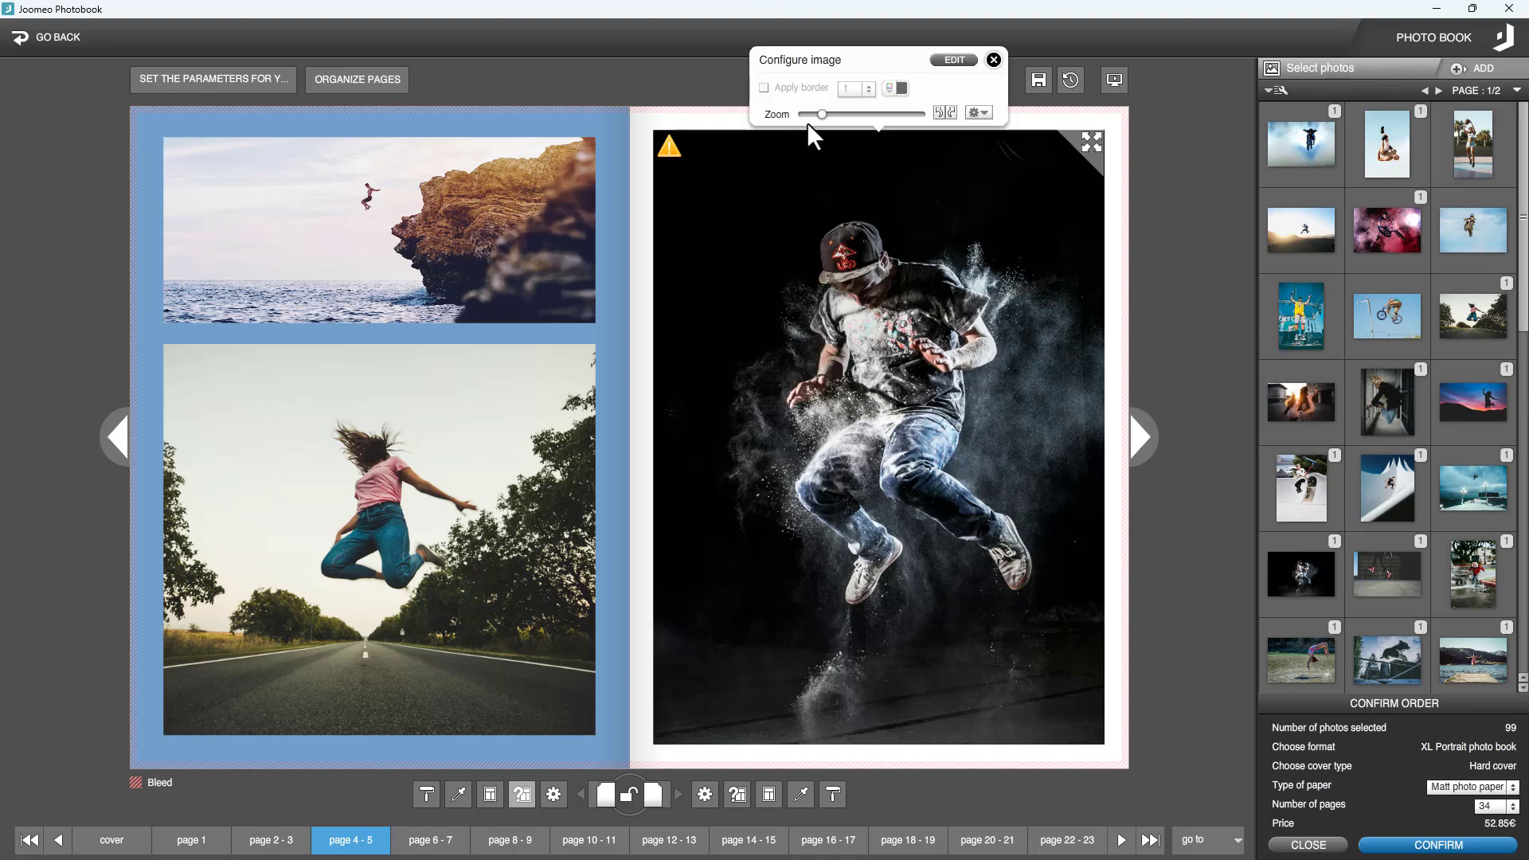
drag(822, 117, 876, 113)
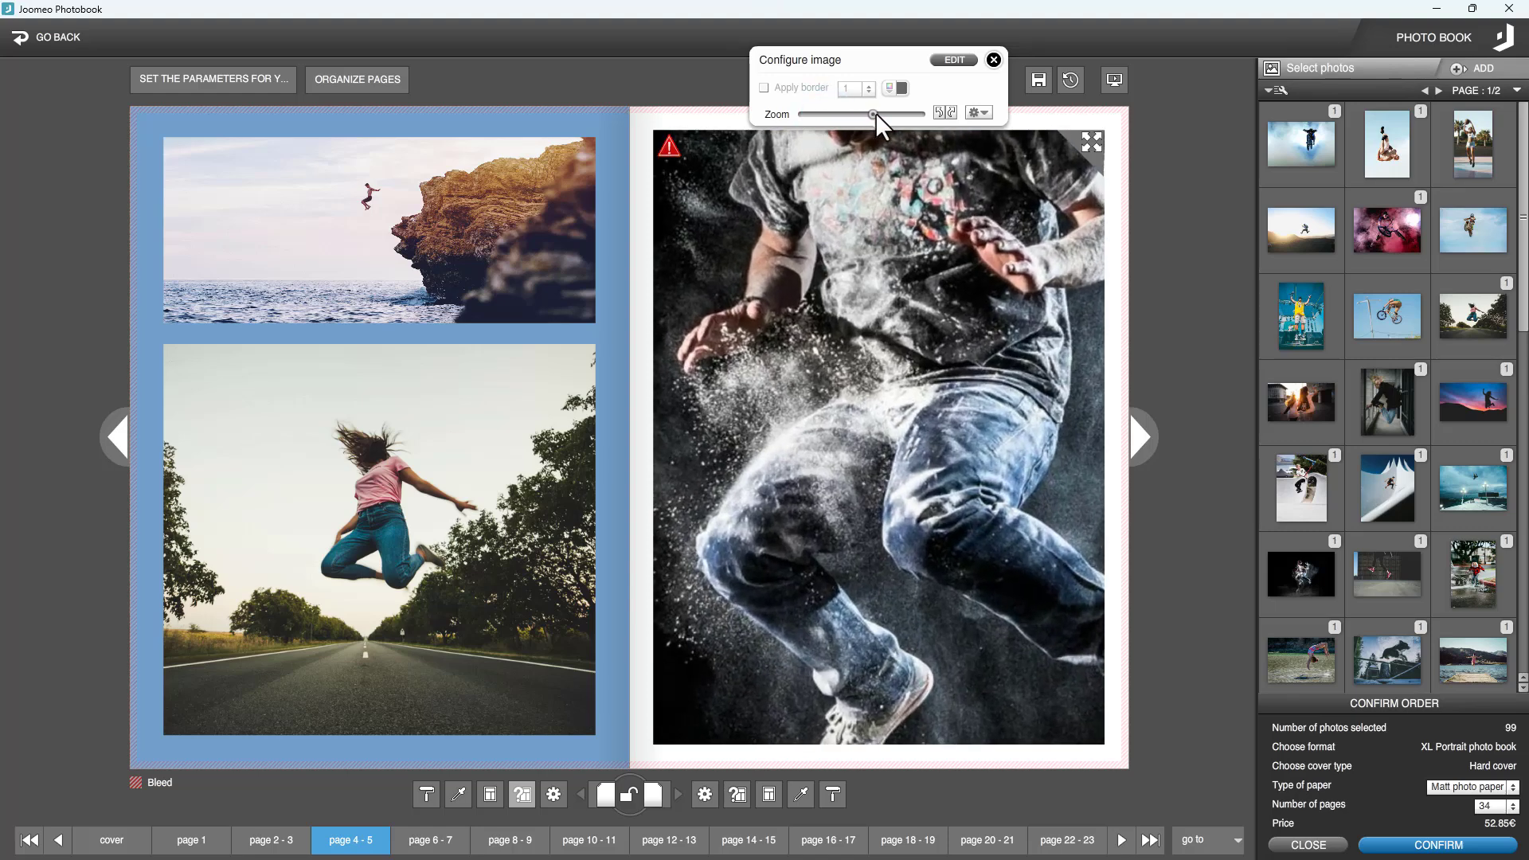
drag(876, 113, 793, 114)
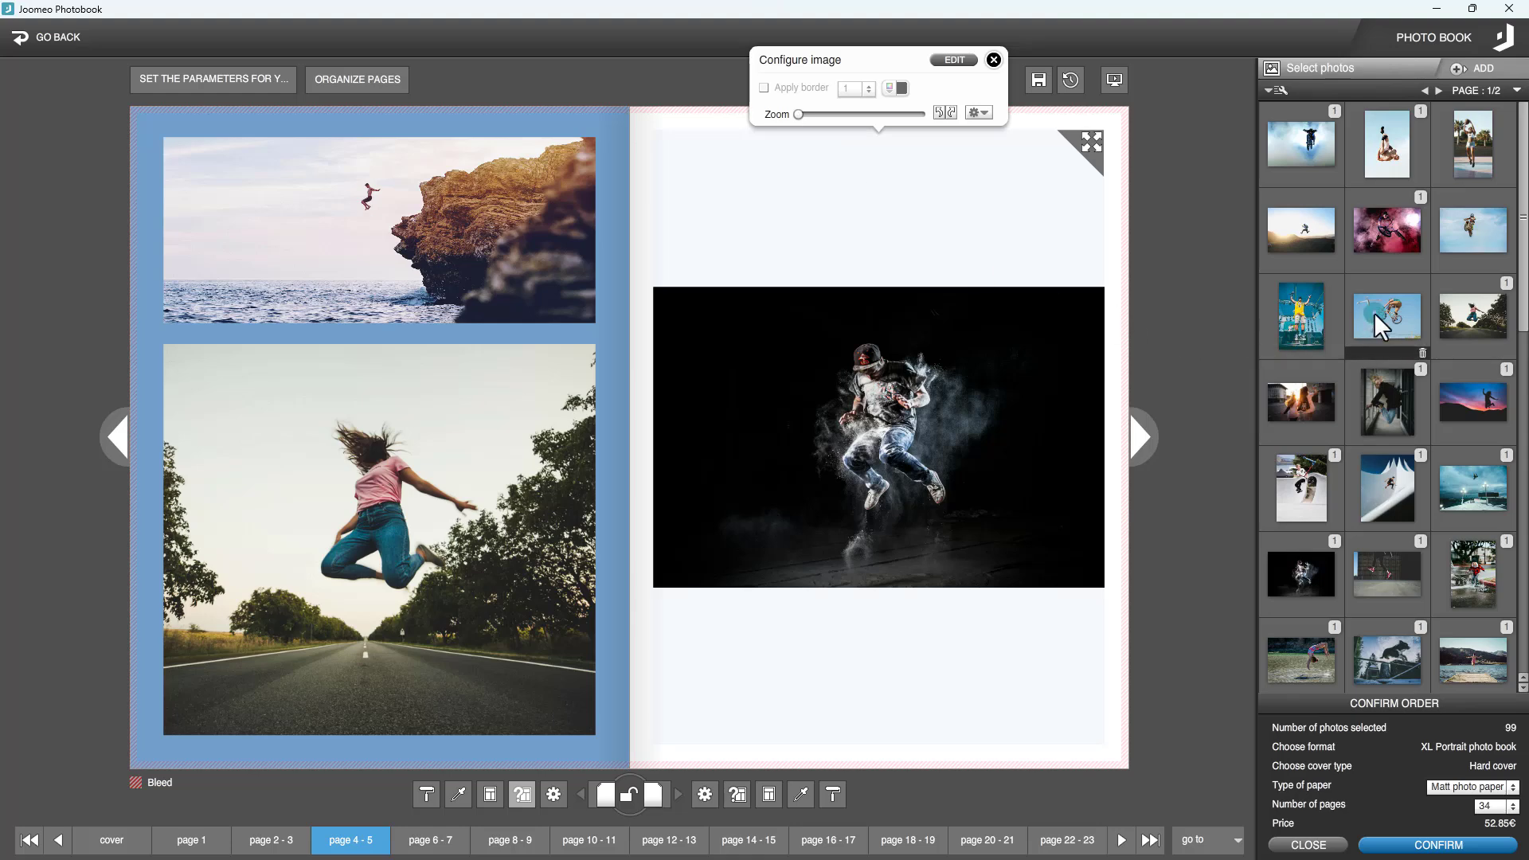
drag(1373, 312, 898, 399)
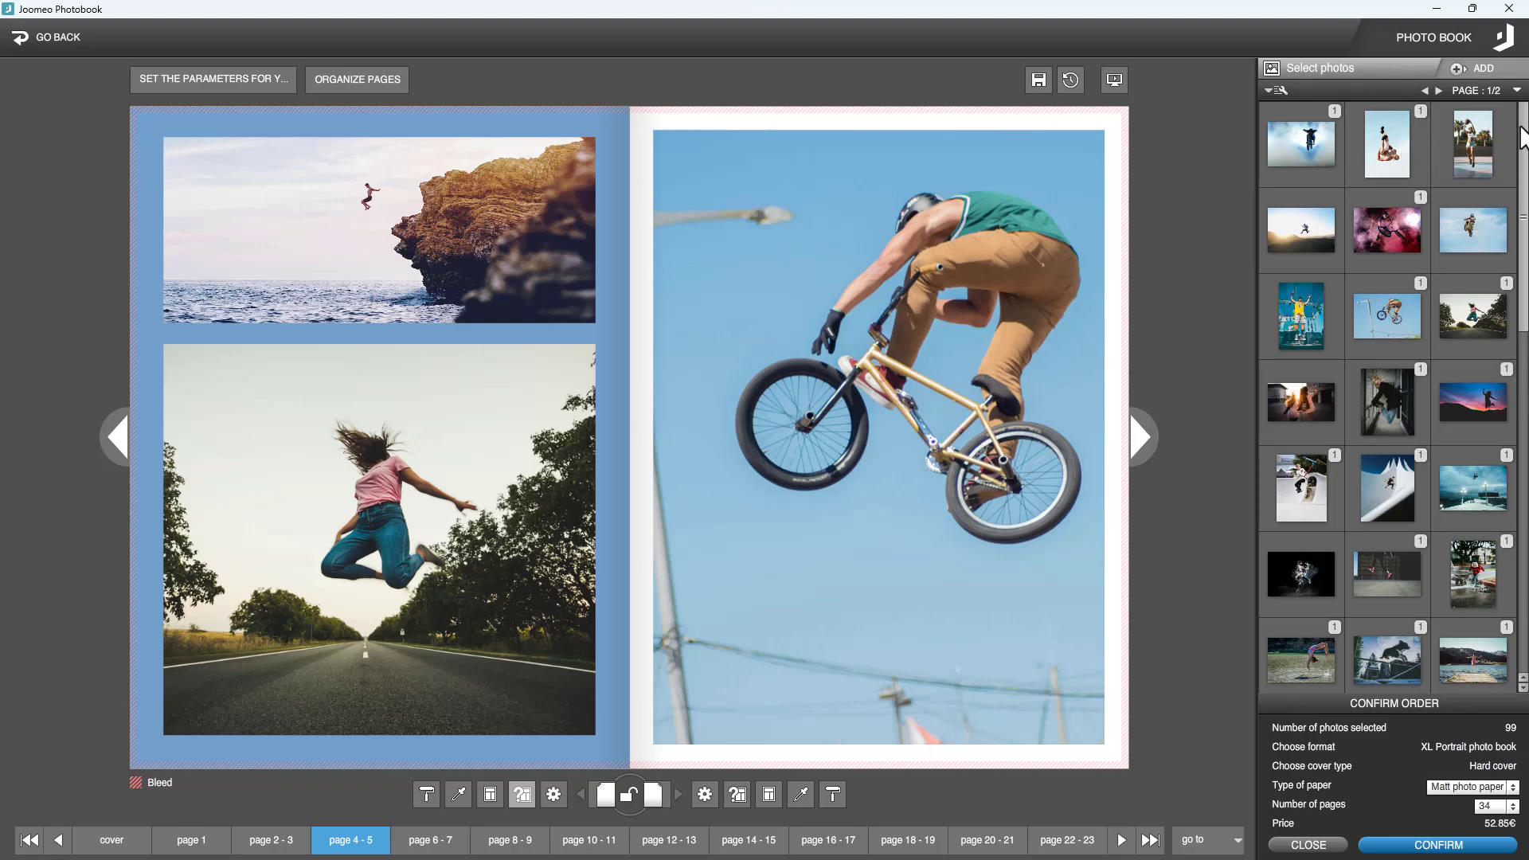
Set the photo list to show all files on one page
mouse_move(1523, 139)
mouse_down()
mouse_move(1524, 516)
mouse_move(1521, 131)
mouse_up()
click(1438, 89)
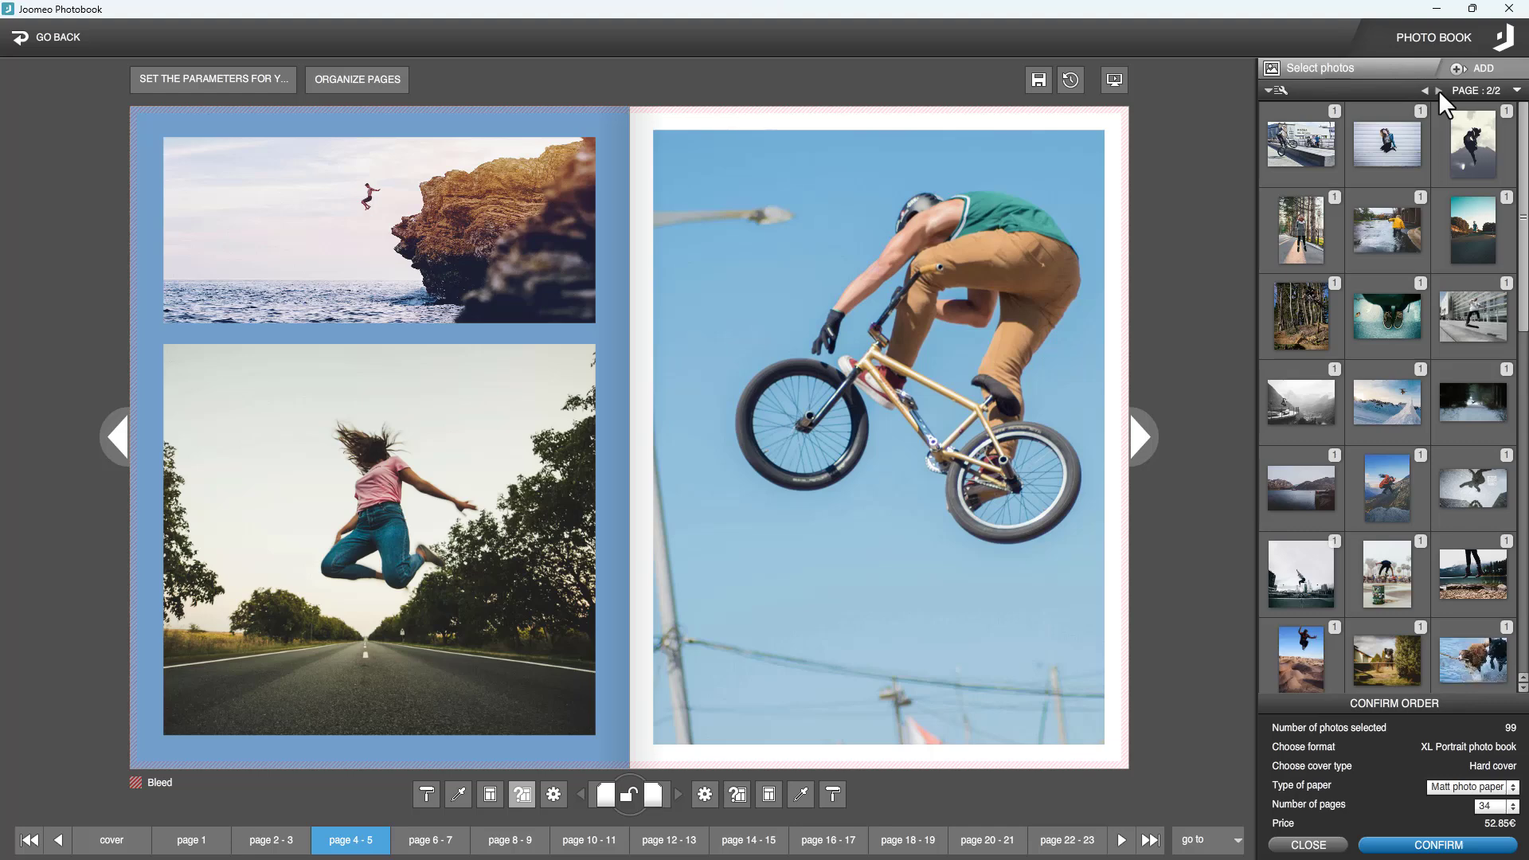
click(1516, 90)
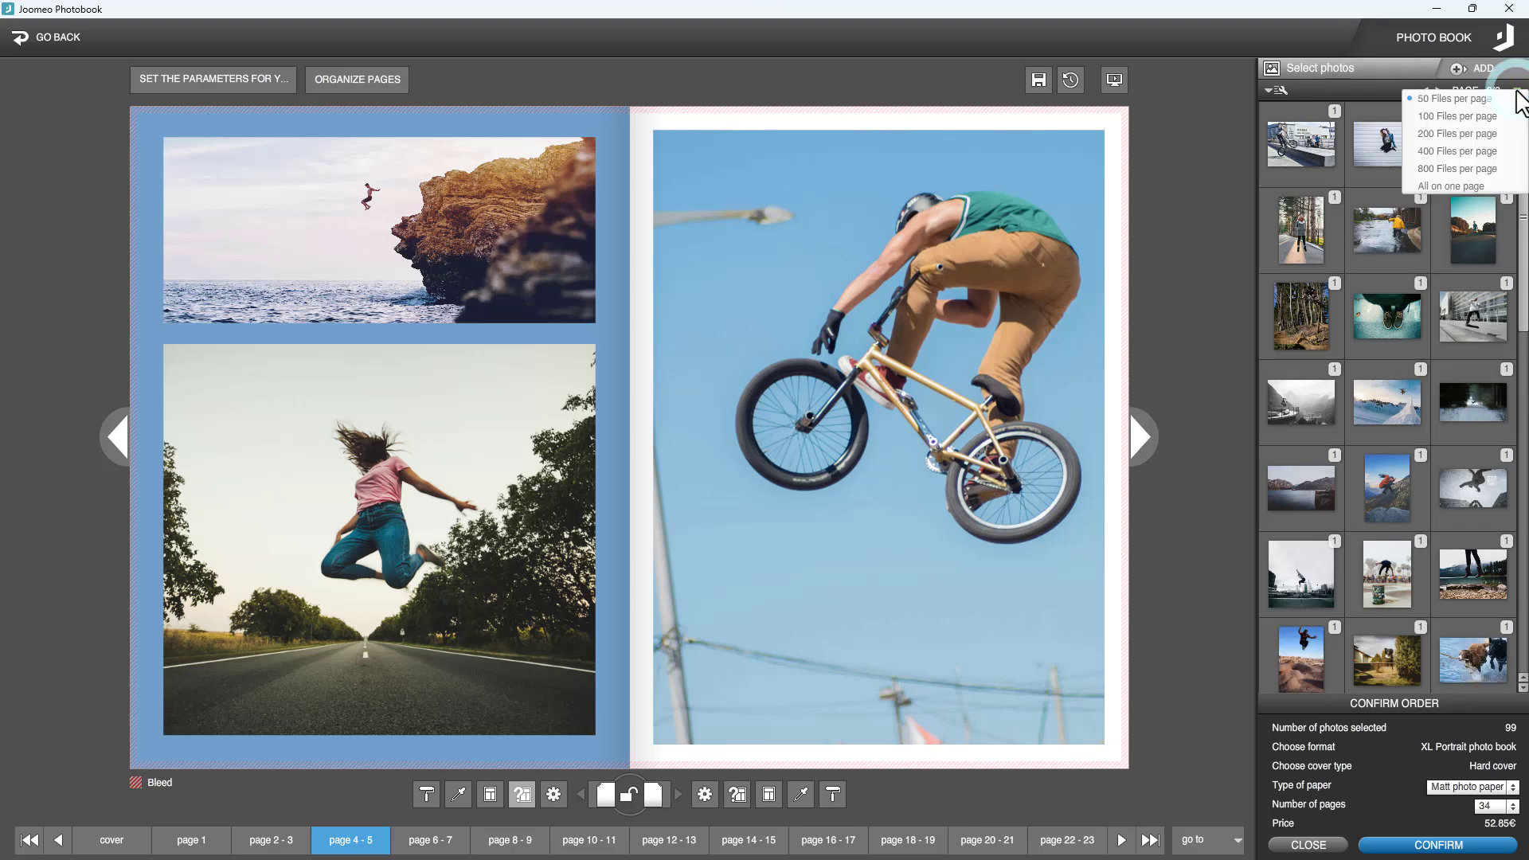
click(1472, 186)
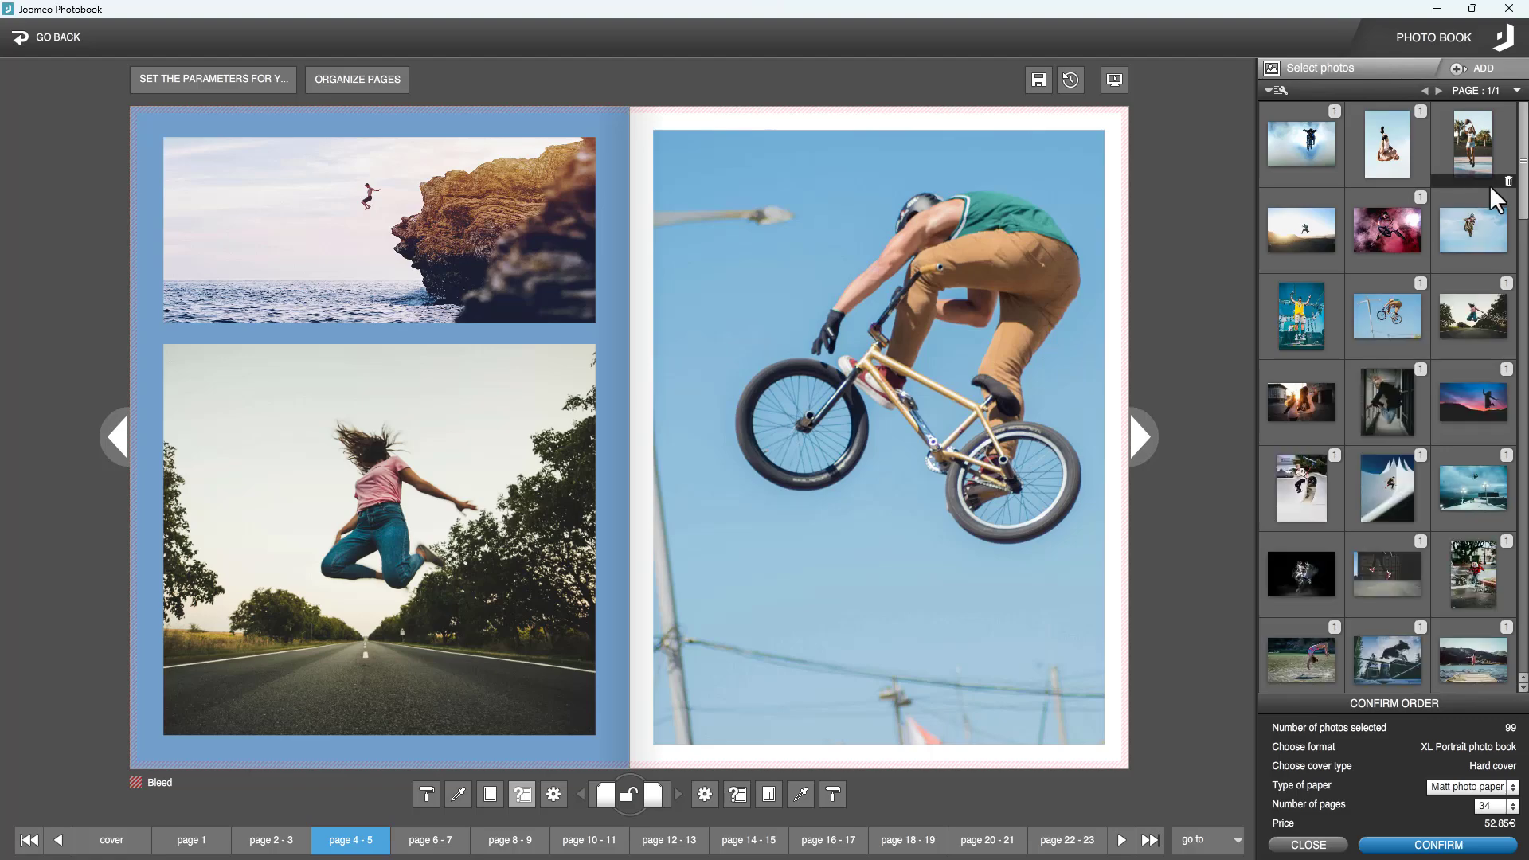
Add the photo of the man in black jumping above the road to page 5 as a second picture
scroll(1513, 218, down, 3)
drag(1516, 229, 1523, 665)
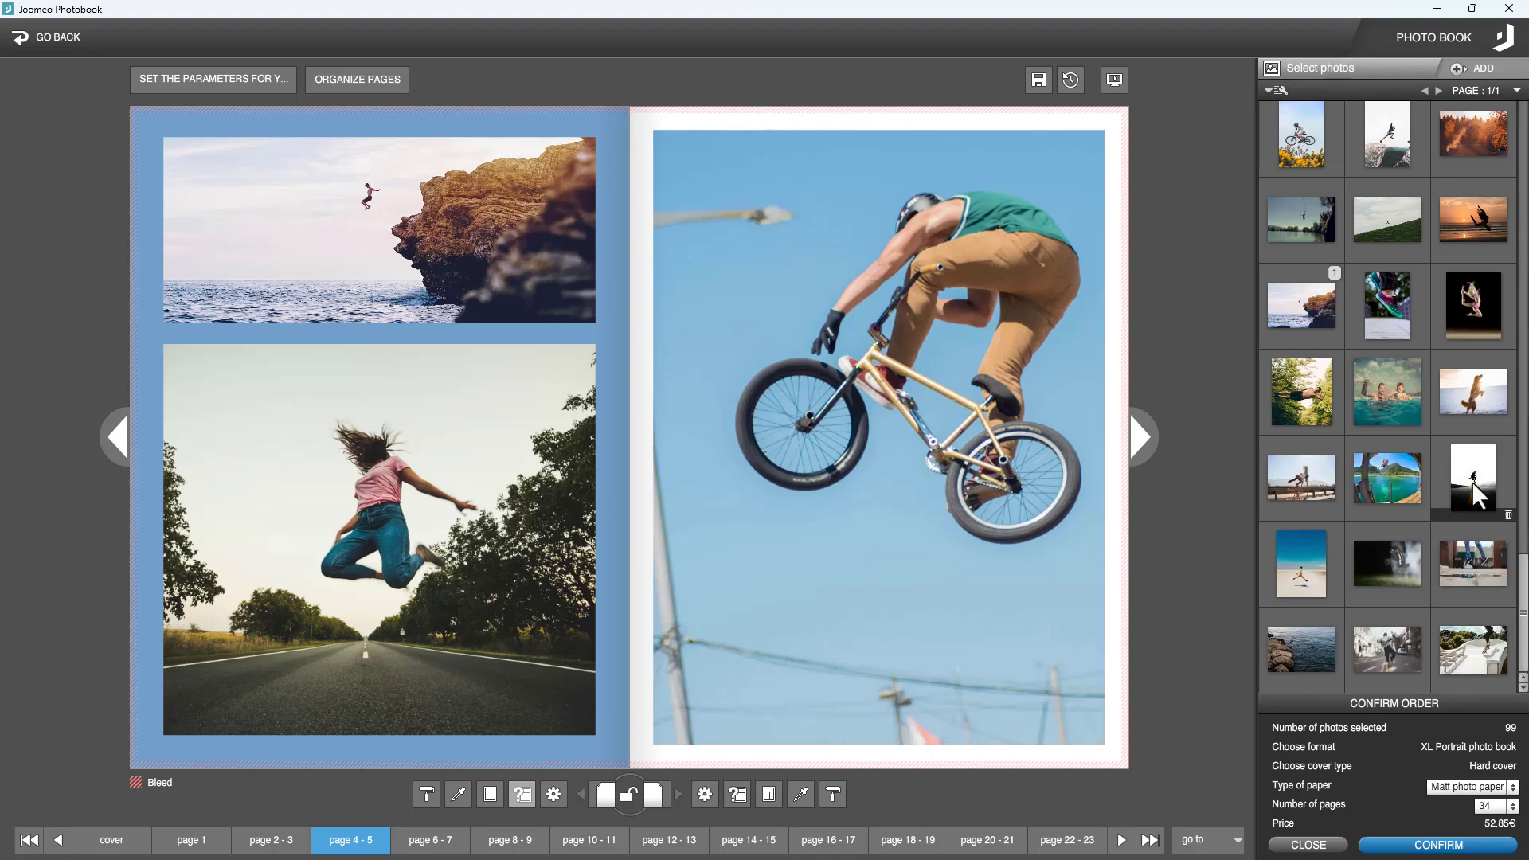
drag(1472, 481, 1120, 121)
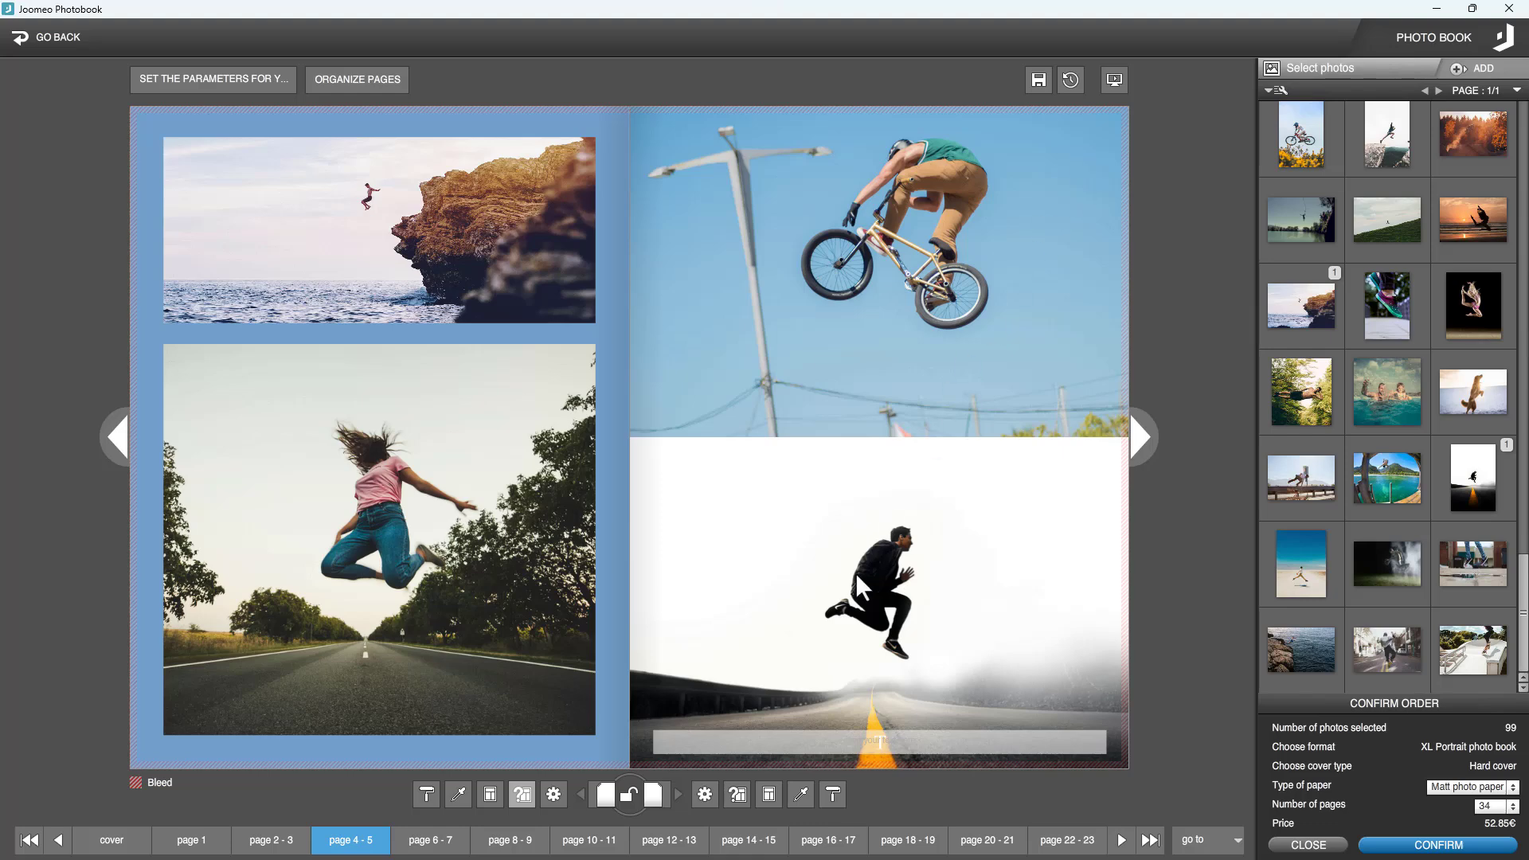
Add an image frame to page 5 and fill it with the photo of the shirtless man floating among trees
click(704, 795)
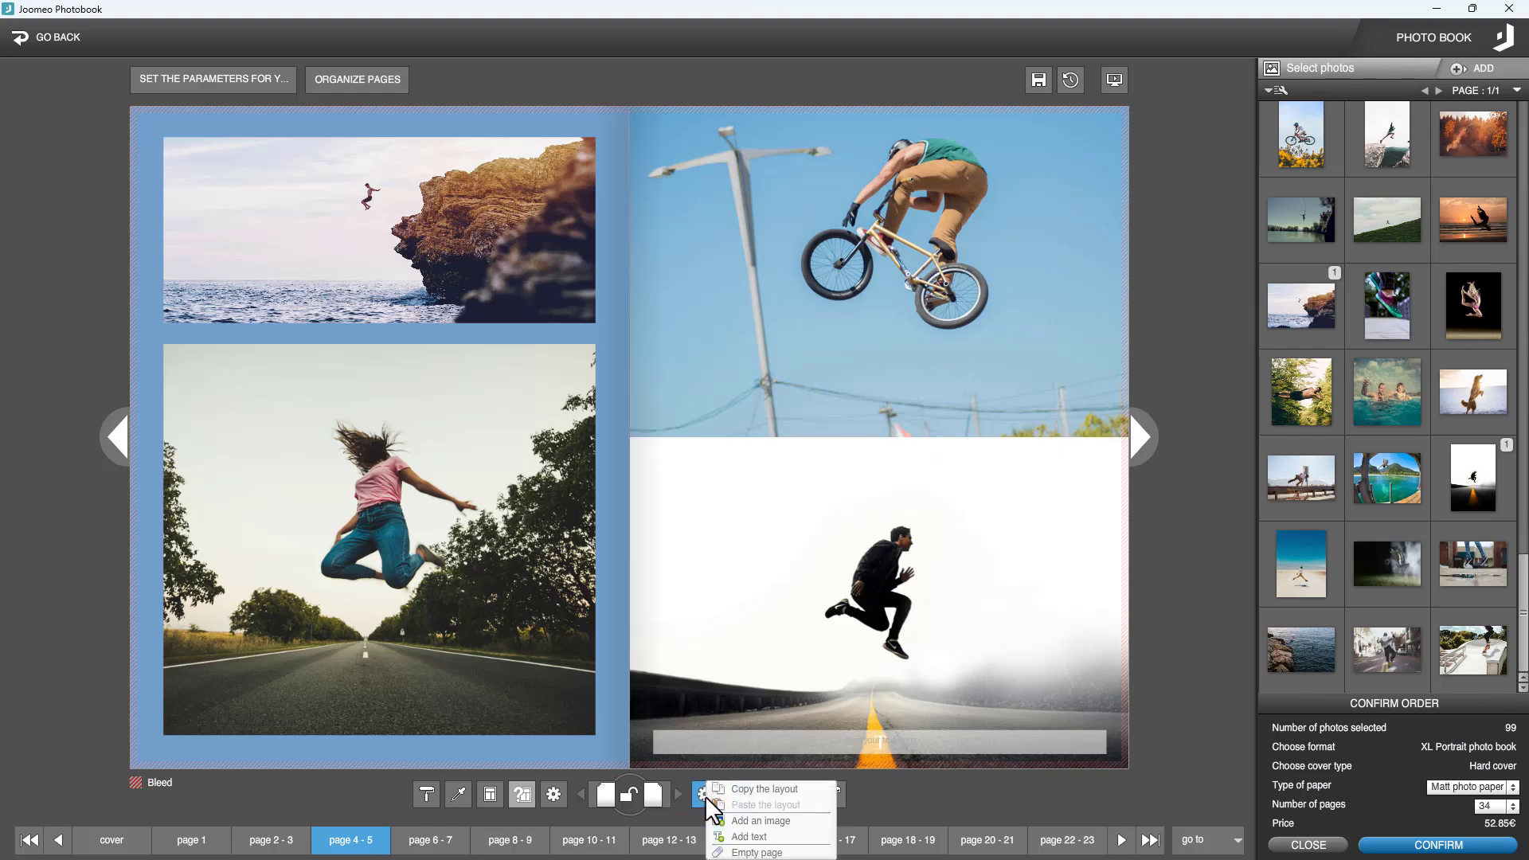
click(748, 821)
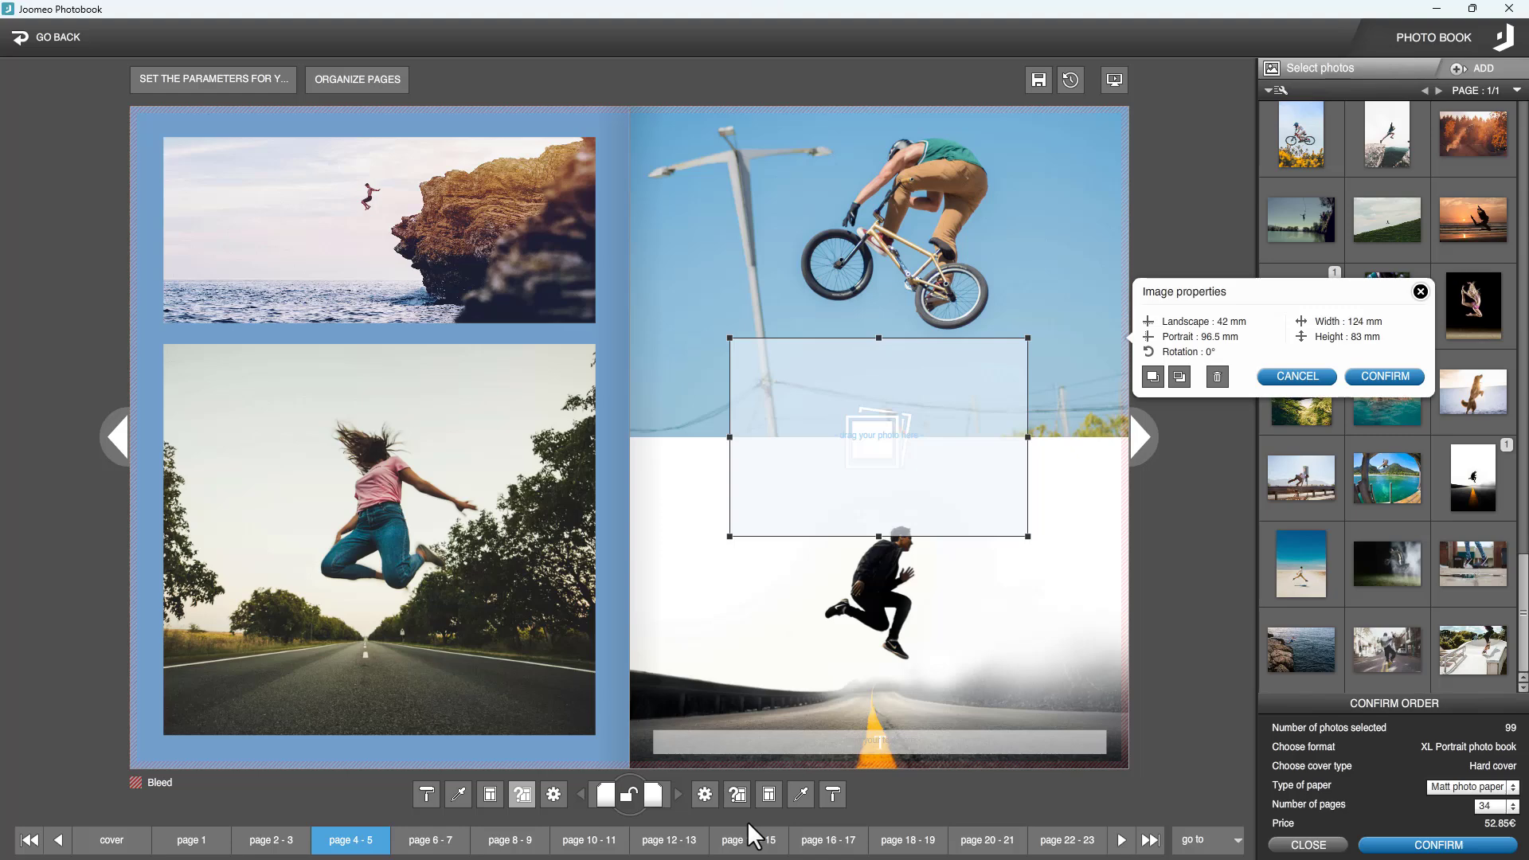
click(1369, 375)
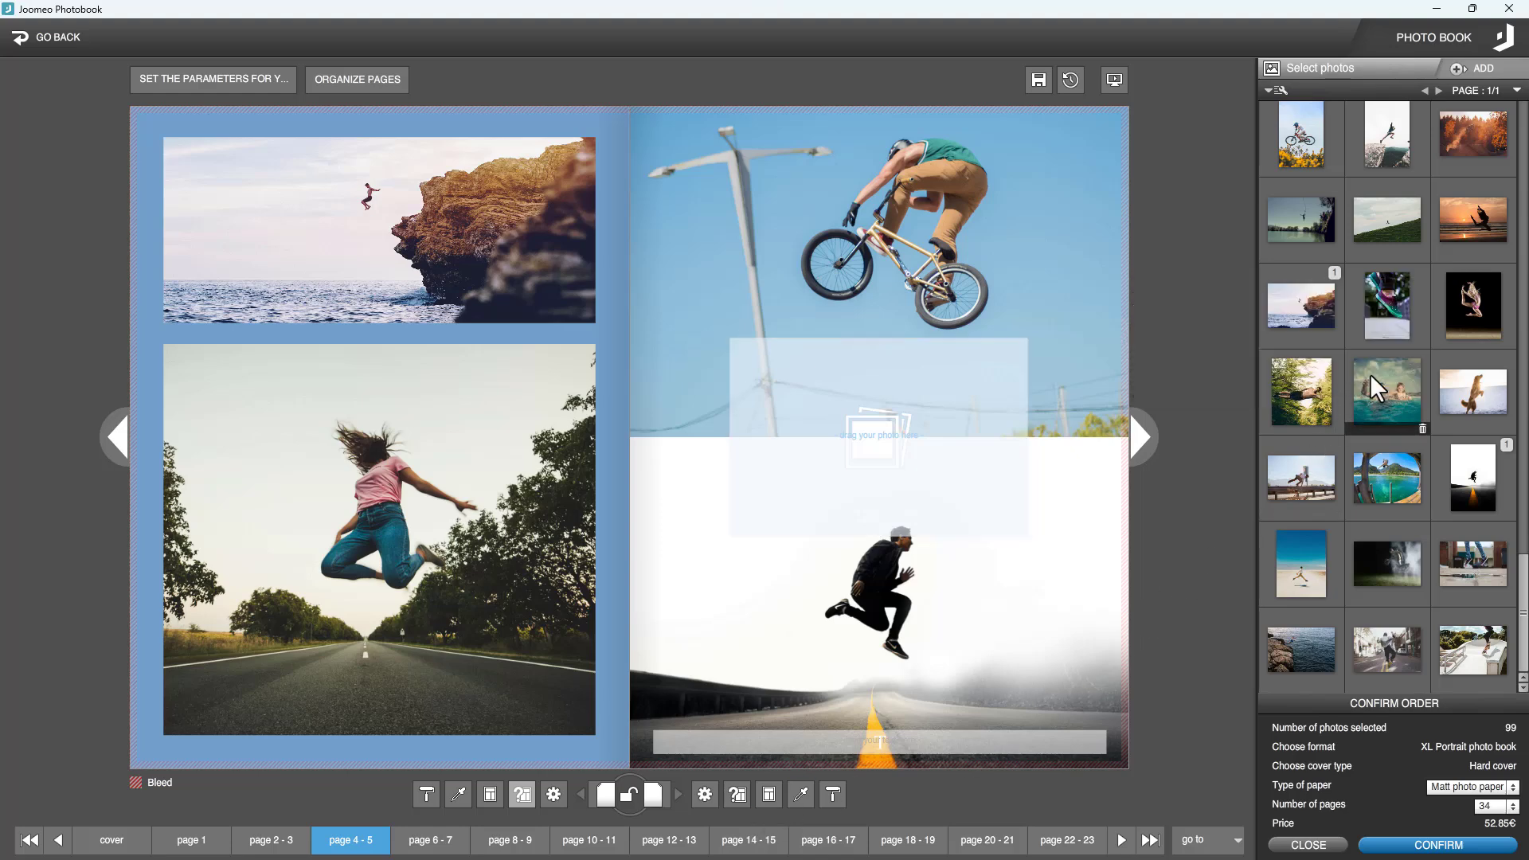
drag(1369, 375, 872, 432)
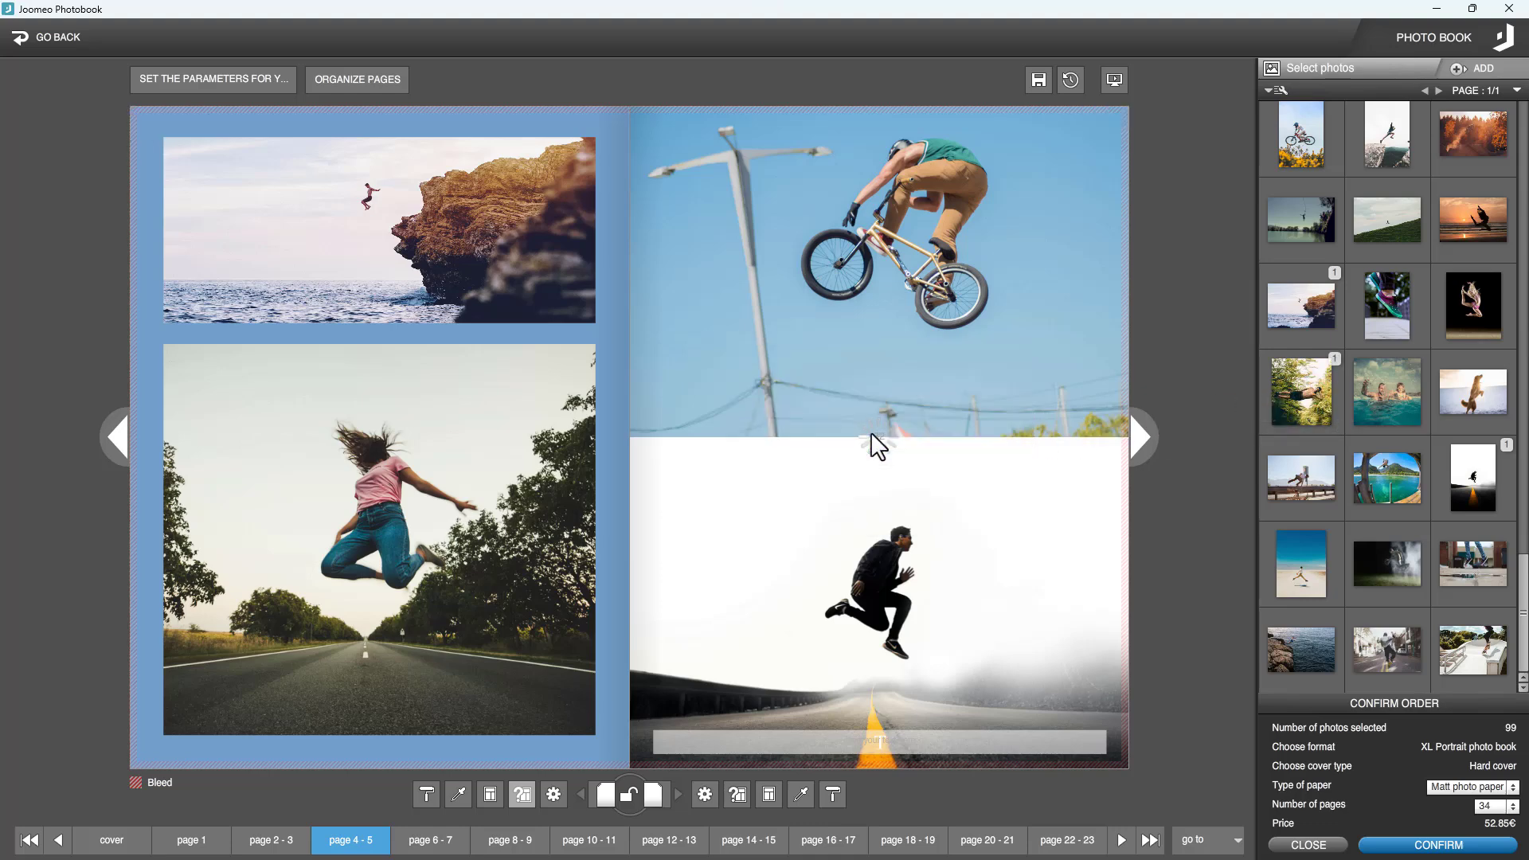
Apply a white border of thickness 12 to the floating man photo on page 5
click(871, 432)
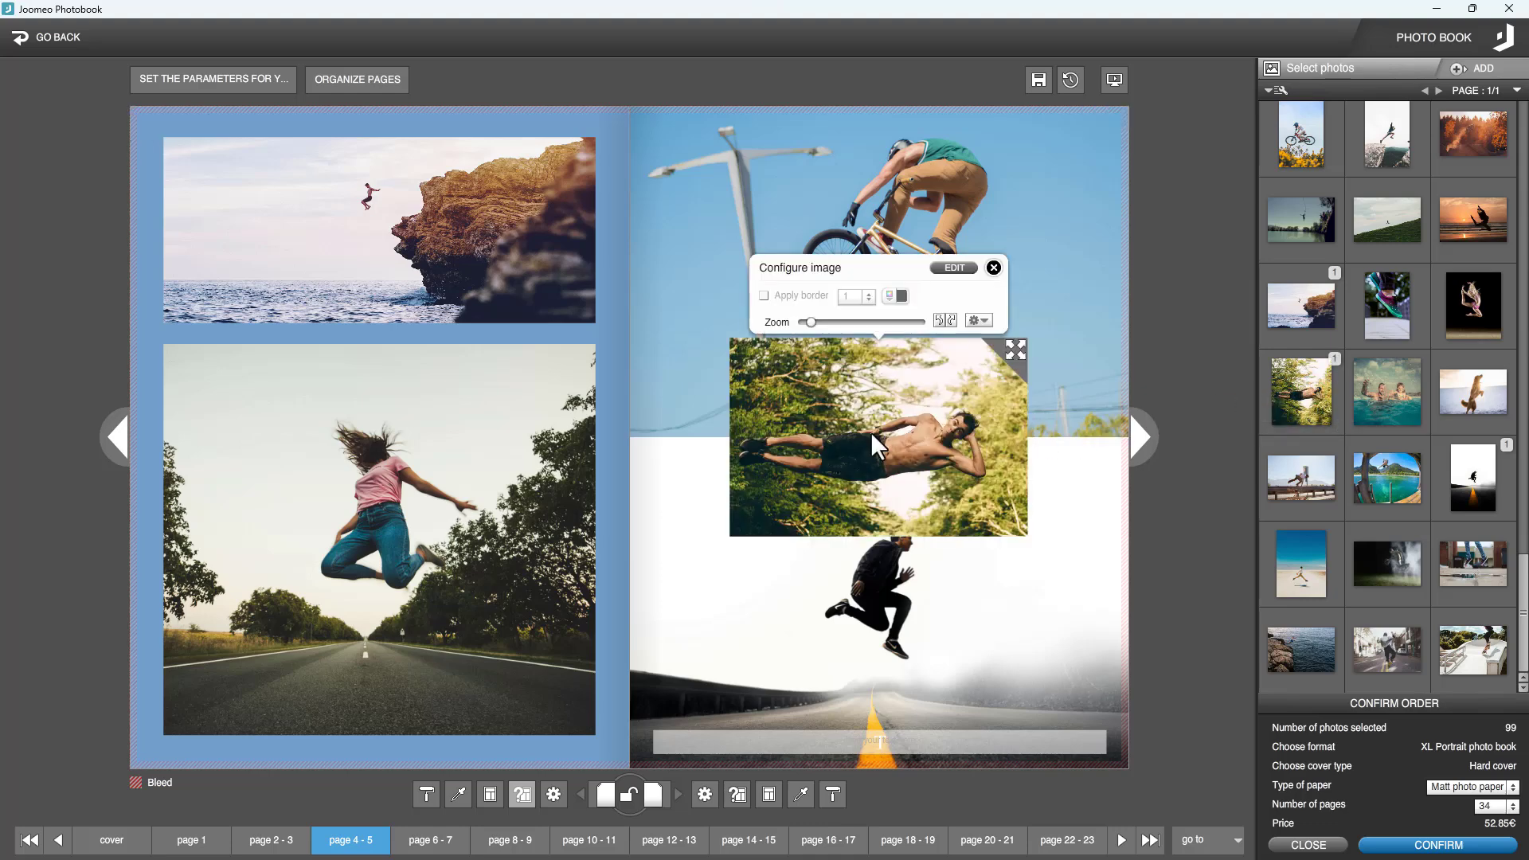
click(766, 296)
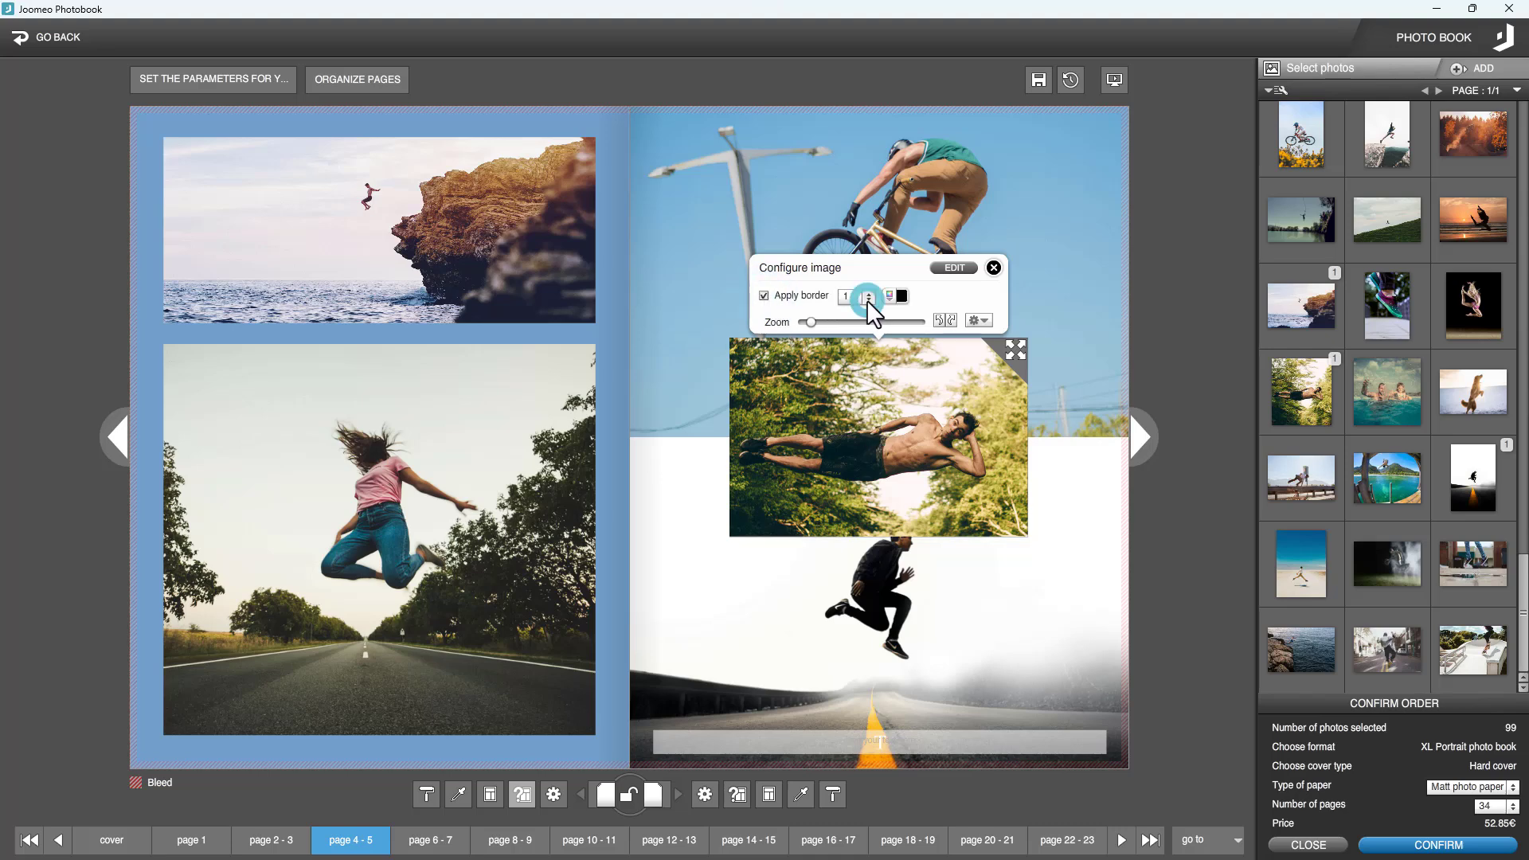
click(868, 296)
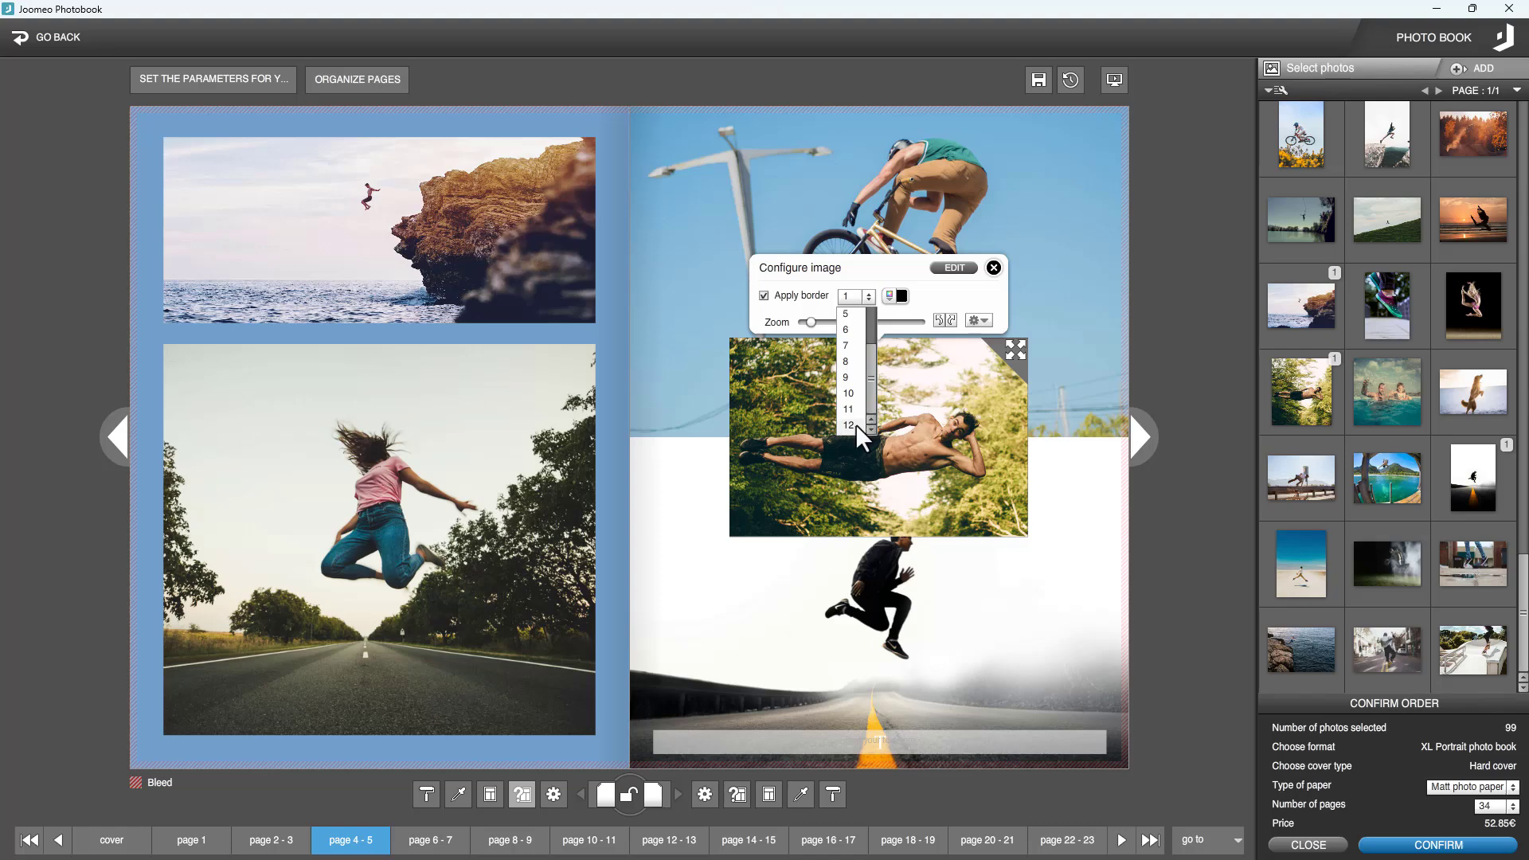
click(849, 424)
click(891, 299)
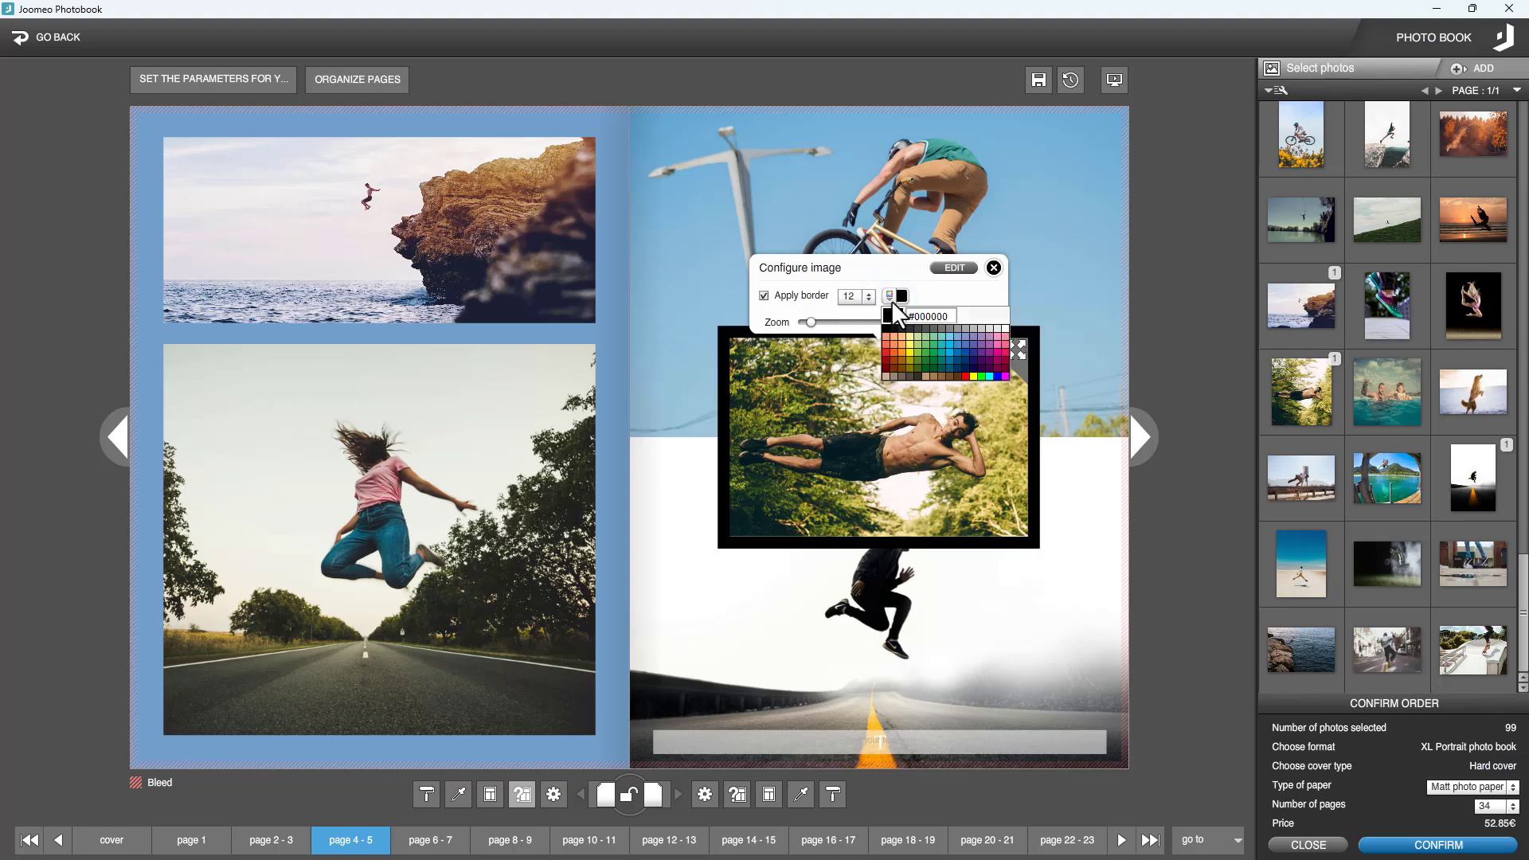
click(1005, 329)
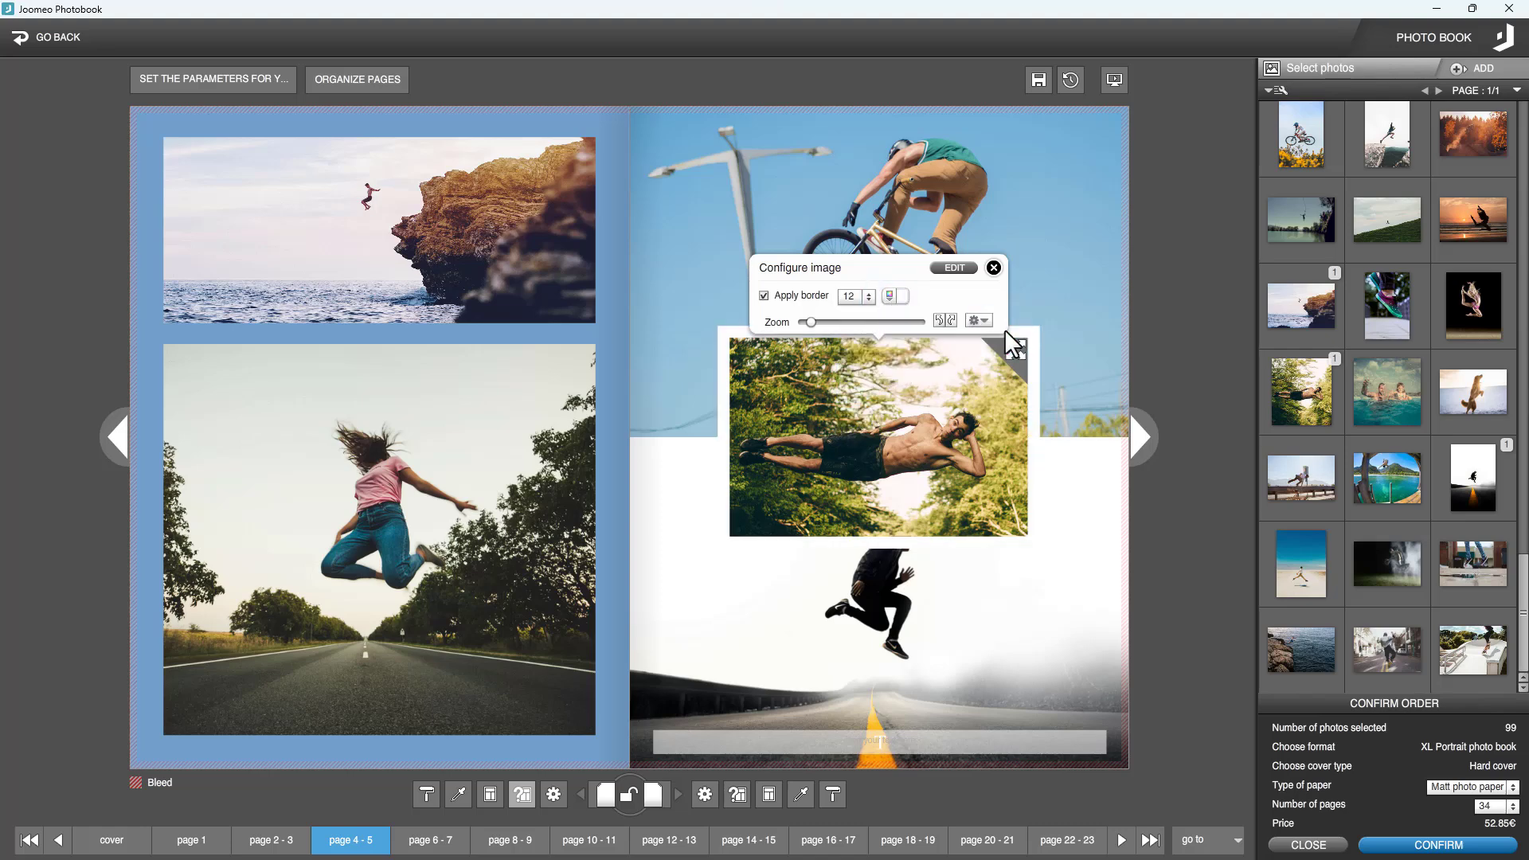
Resize the bordered photo to 70 × 59 mm, rotate it to 340° and place it at landscape 18 mm, portrait 80 mm
click(959, 268)
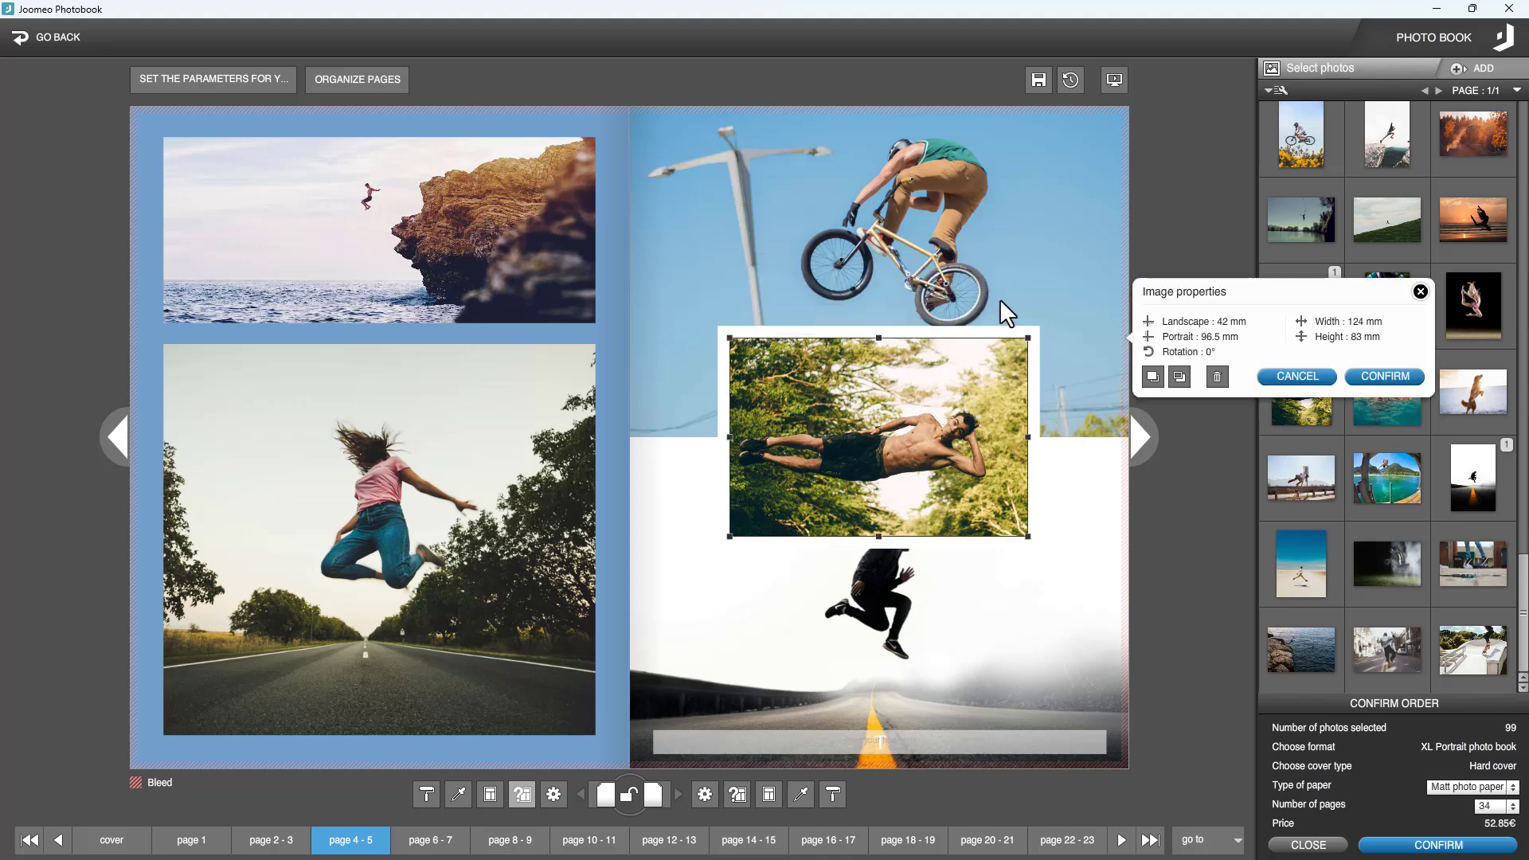
drag(1030, 332, 876, 388)
drag(860, 477, 808, 394)
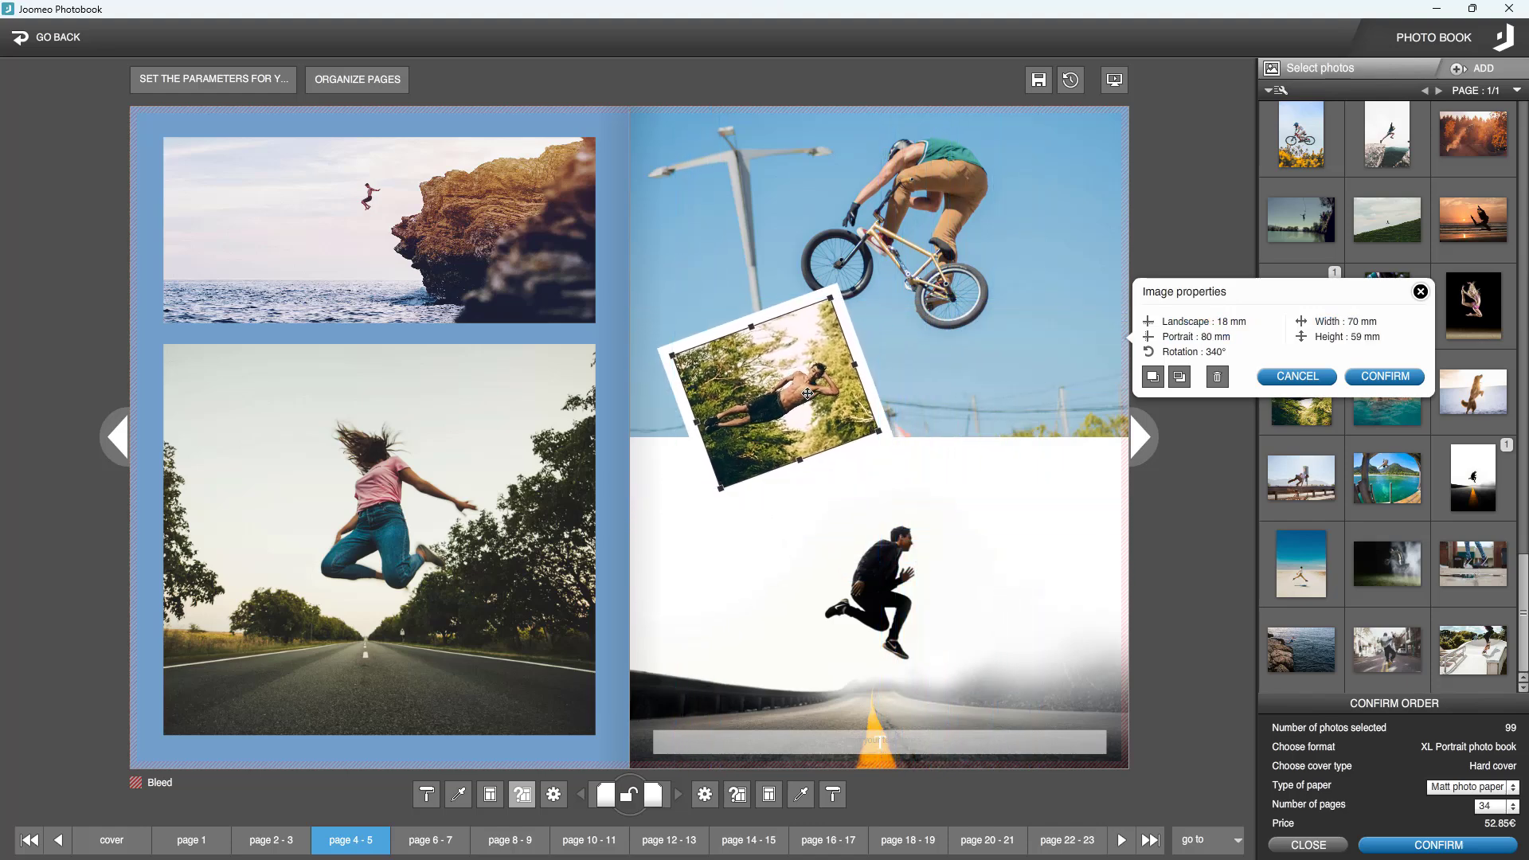
click(1364, 376)
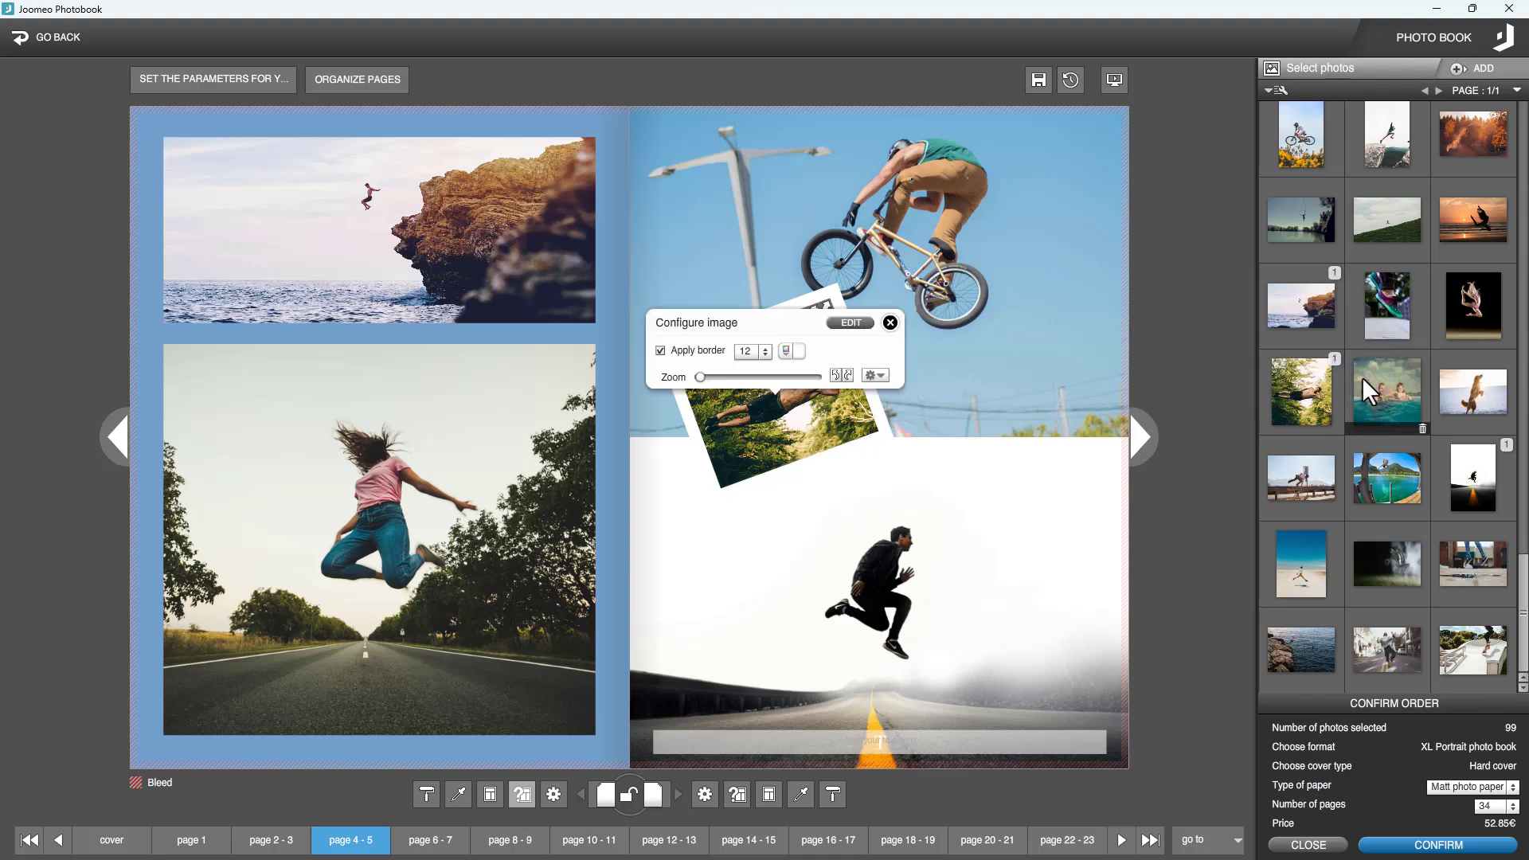
Add a text box to page 5 over the jumping man in black and enter "JUMP!" in it
click(706, 795)
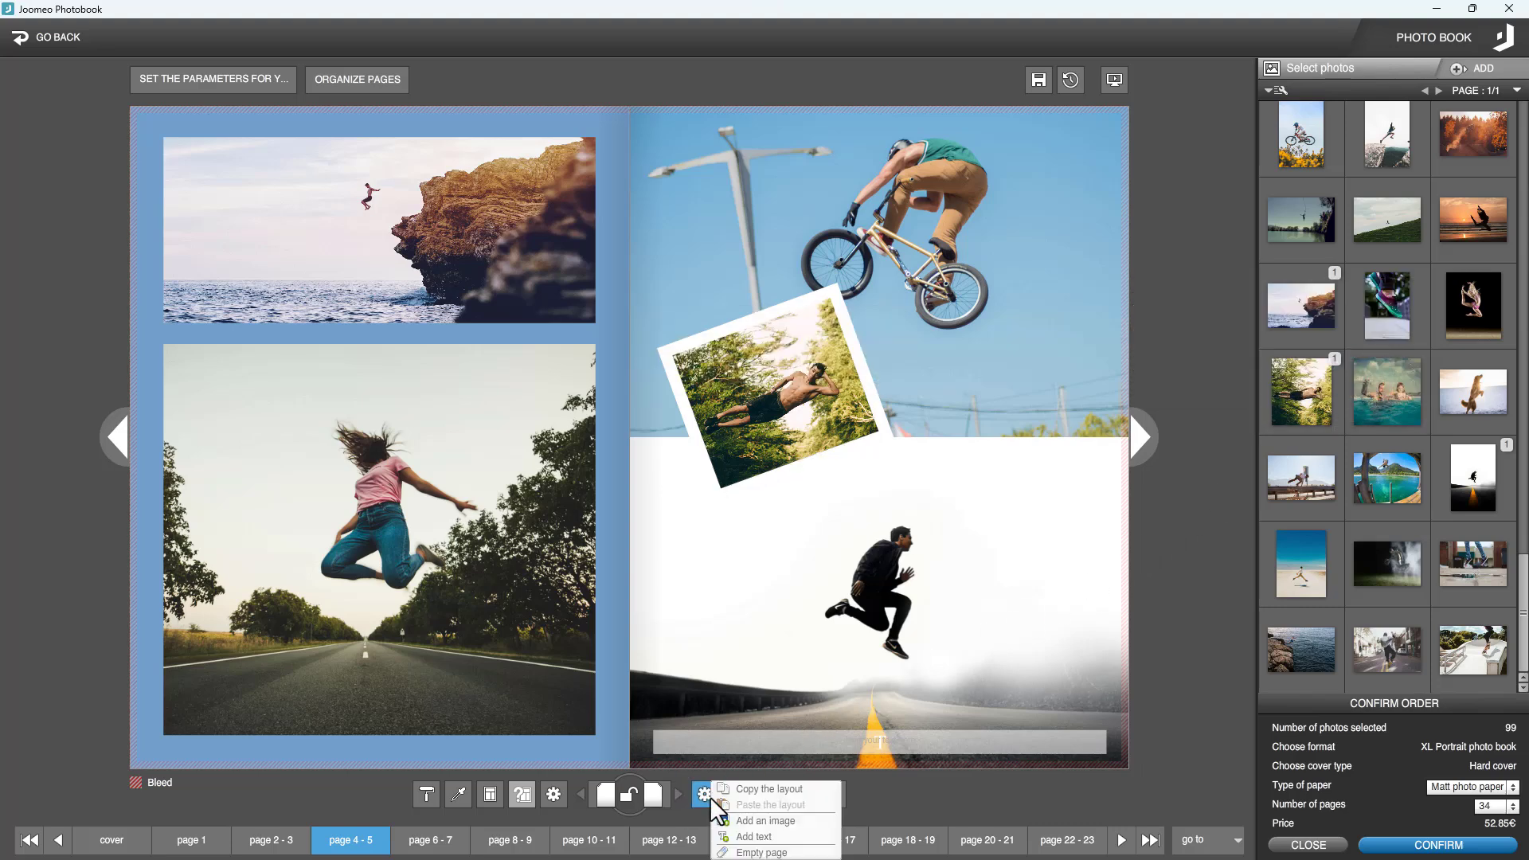
click(754, 837)
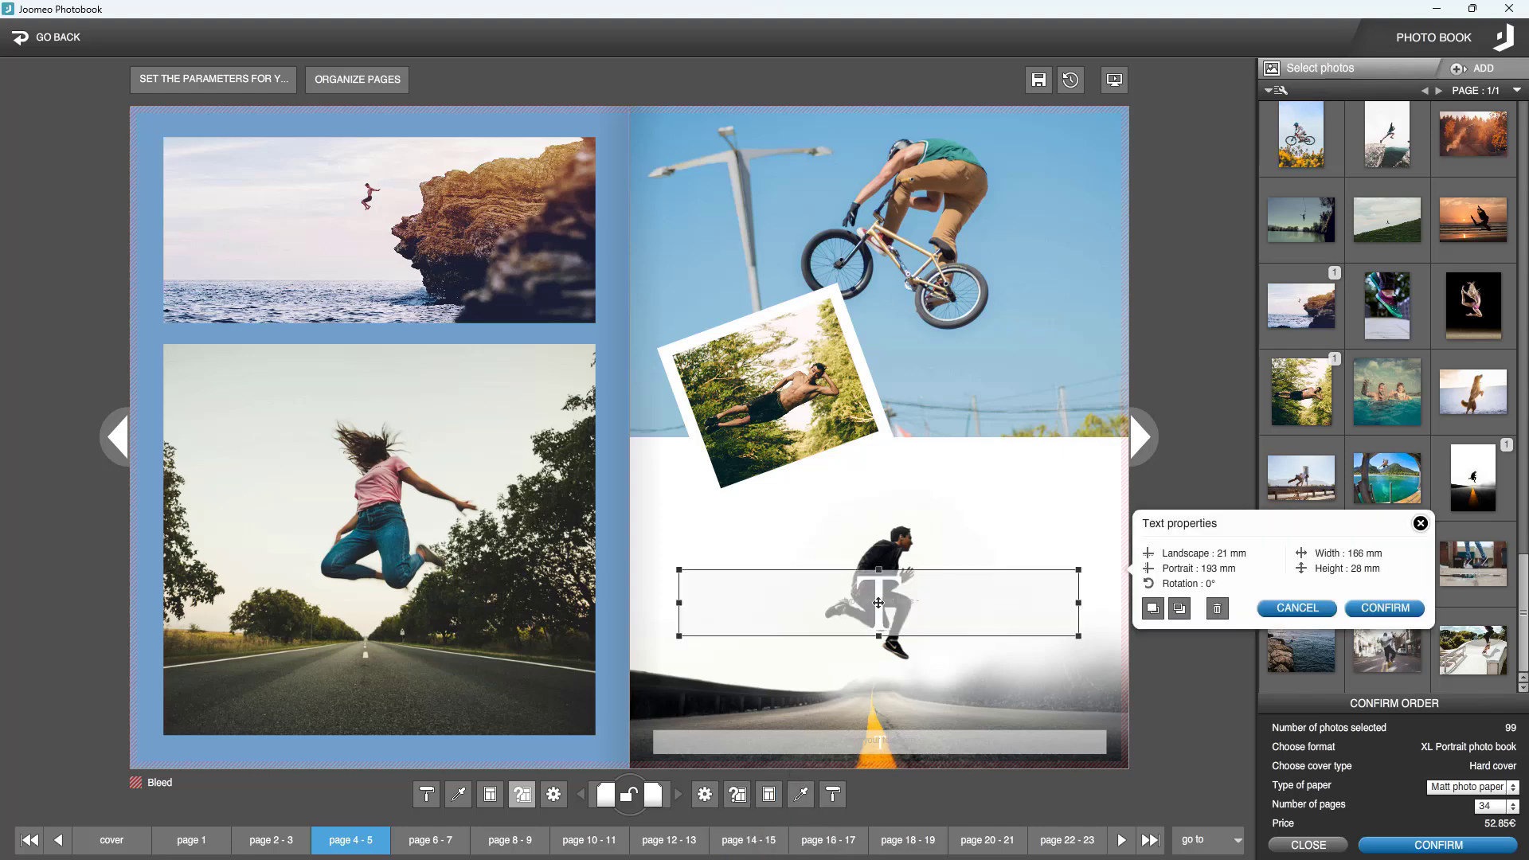
click(1366, 609)
click(844, 605)
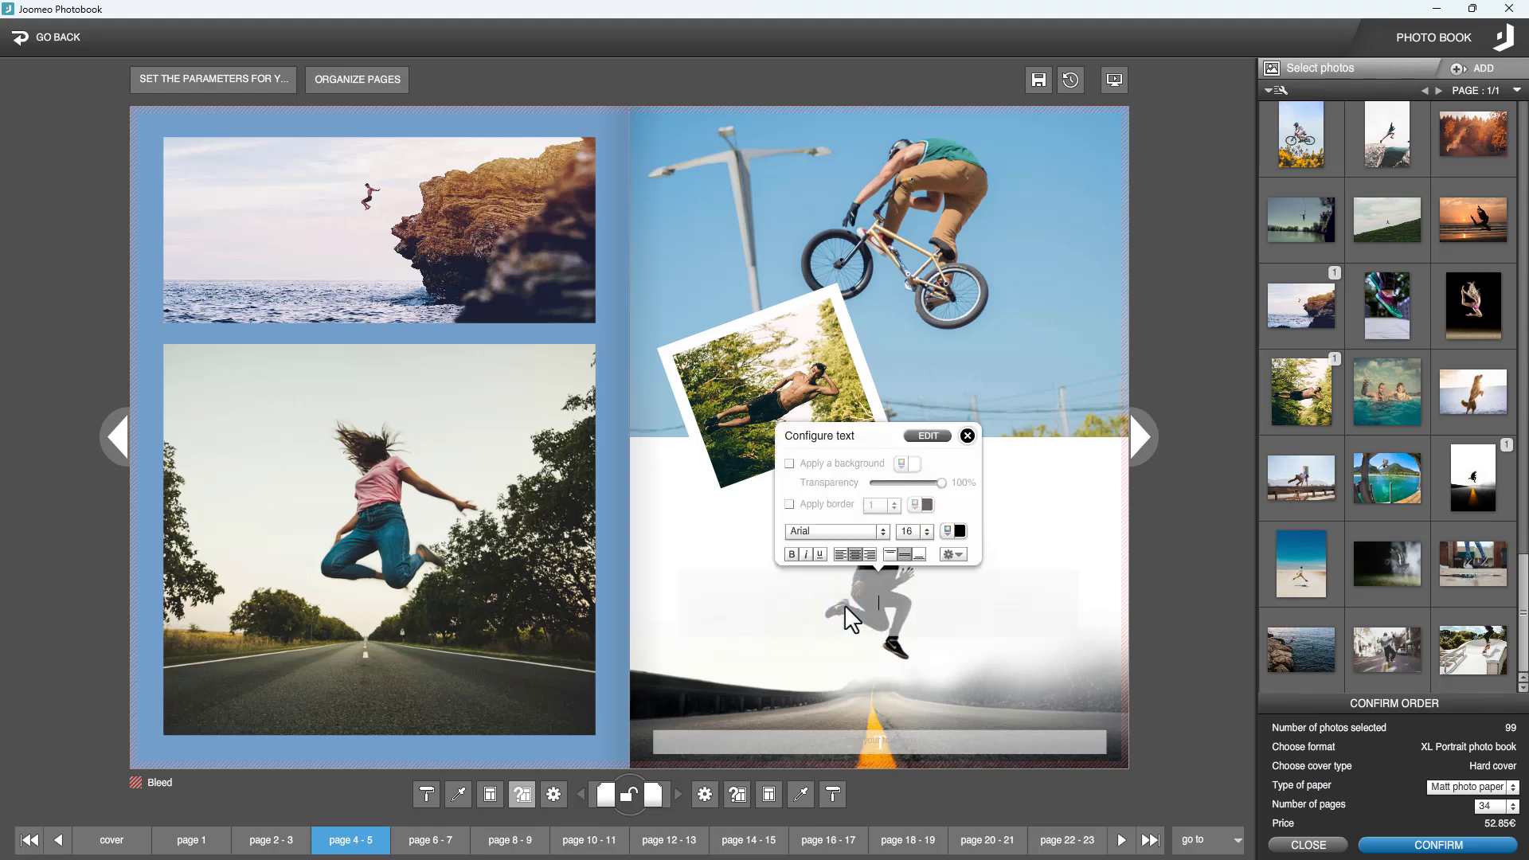
text(JUMP!)
Set the font of the "JUMP!" text to Impact
click(885, 532)
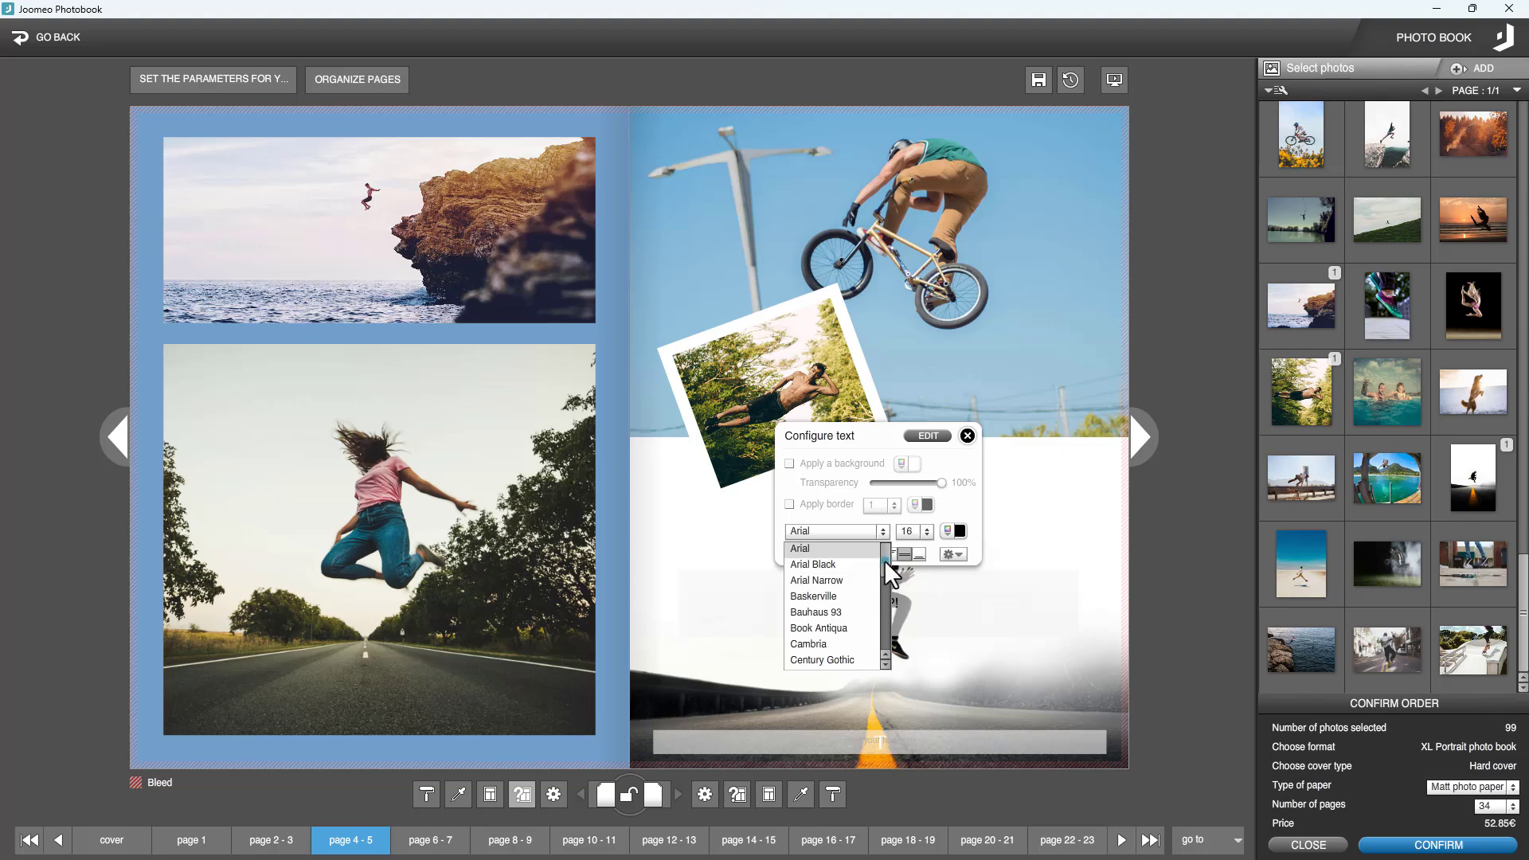
drag(885, 562, 887, 612)
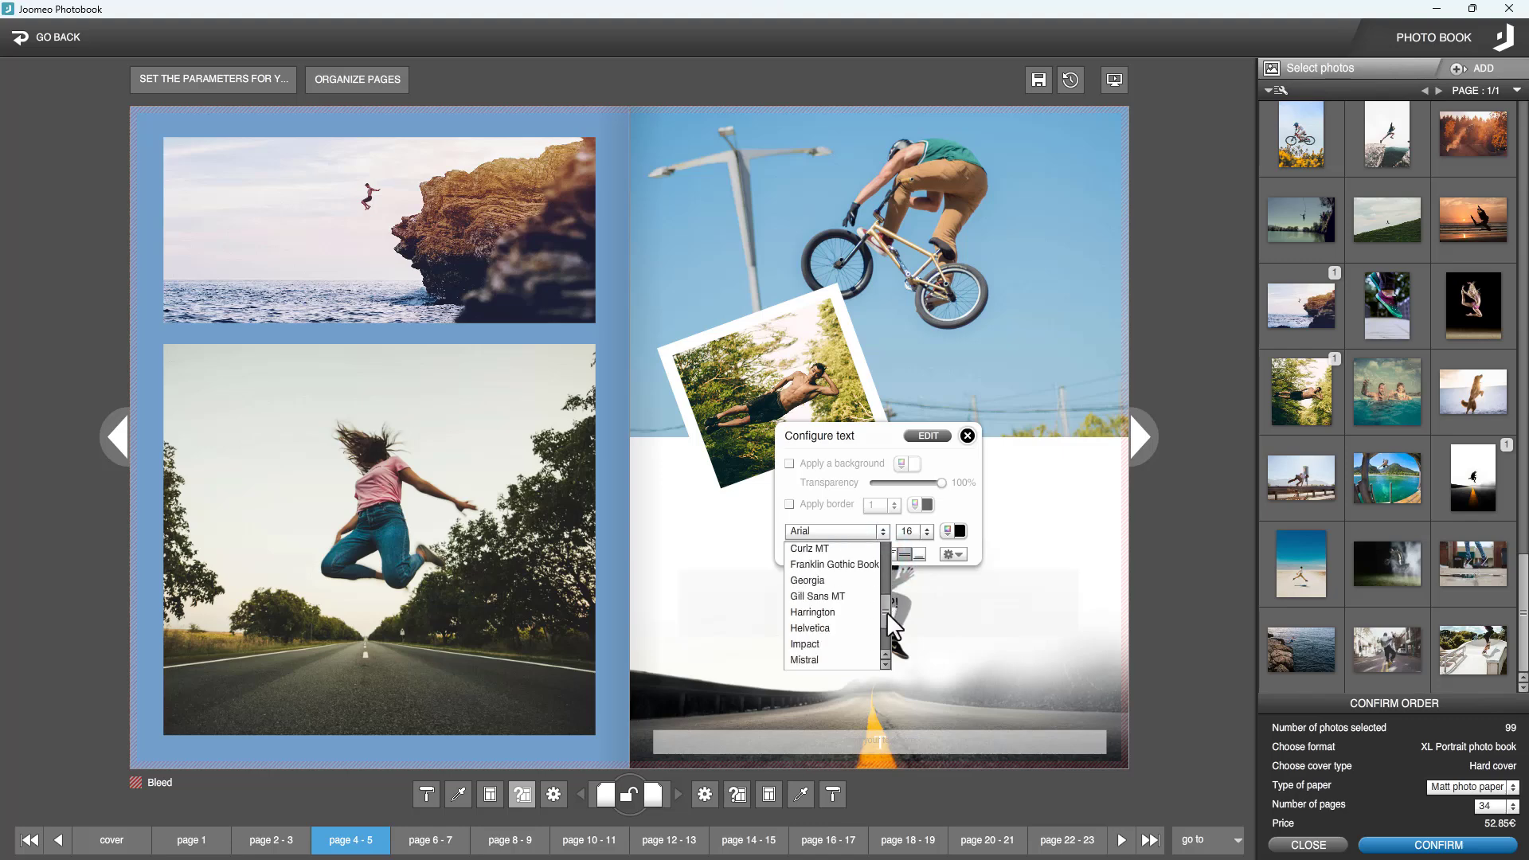
click(842, 645)
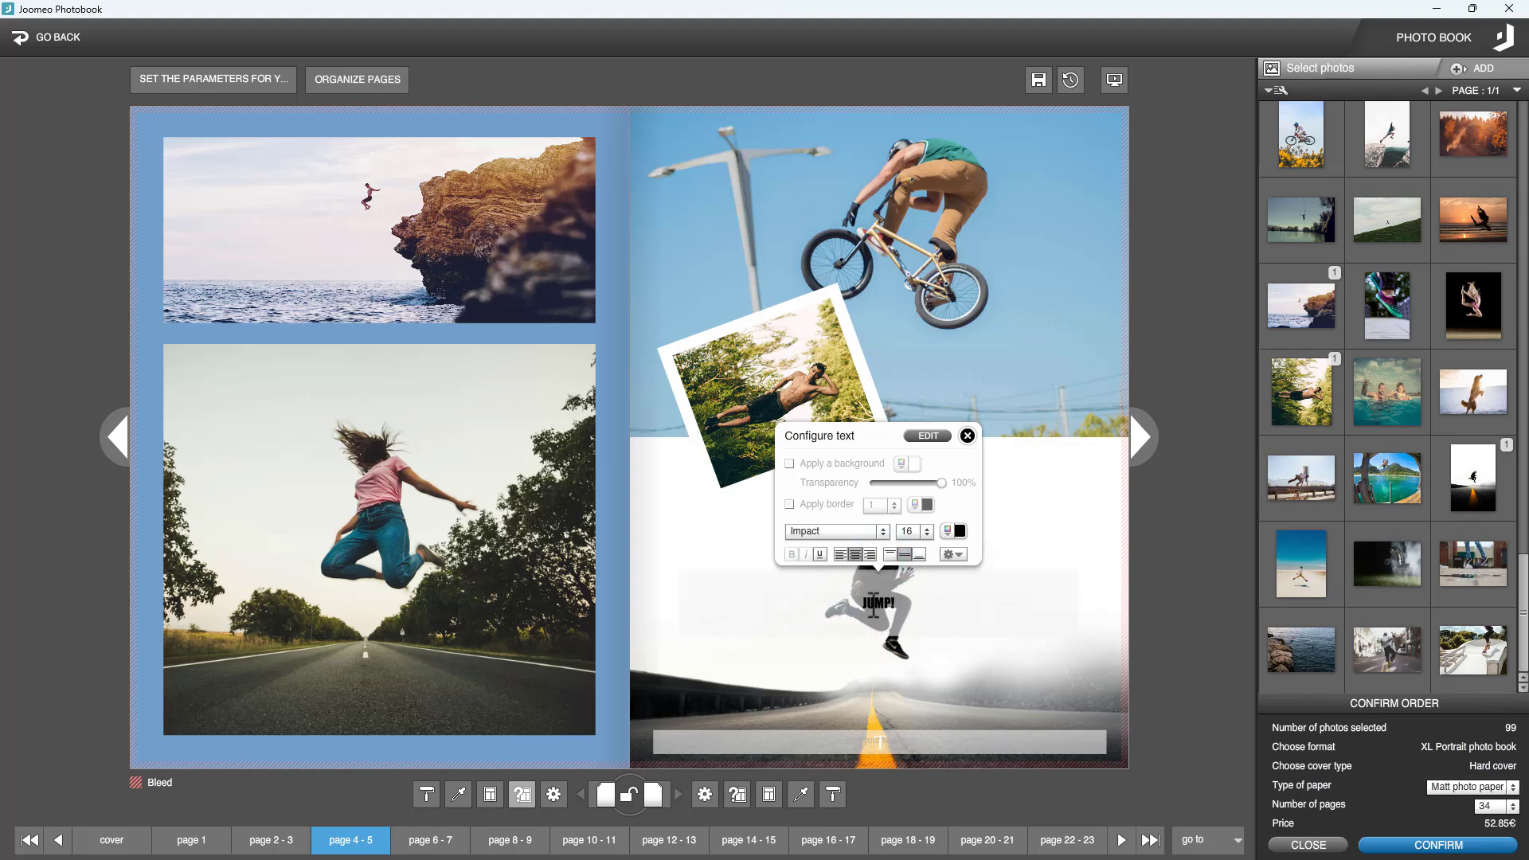
Set the "JUMP!" text on page 5 to size 22 and colour it dark blue
click(925, 534)
click(910, 593)
click(952, 531)
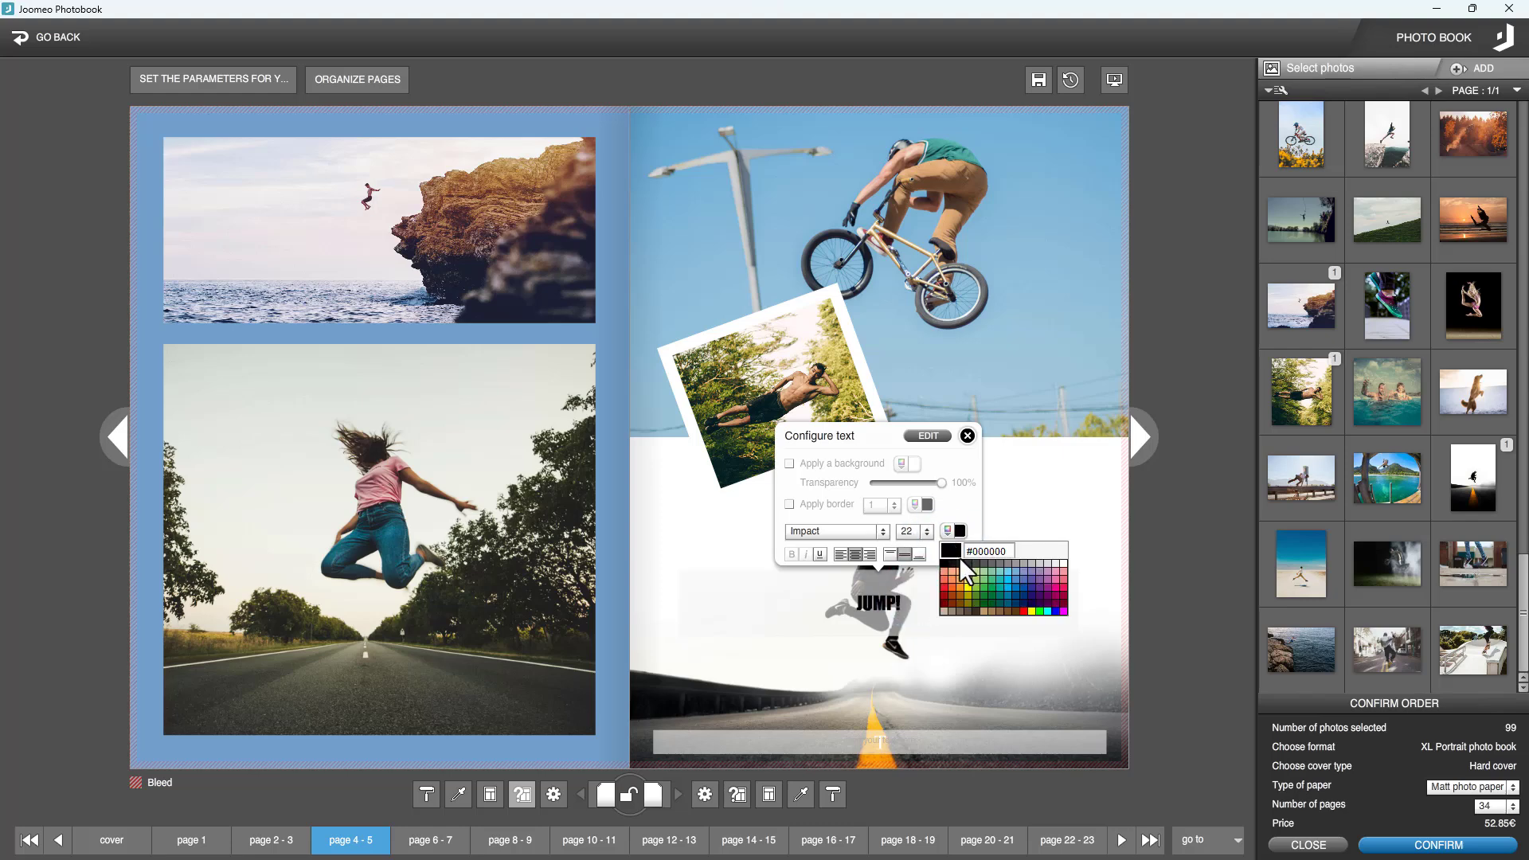
click(1027, 585)
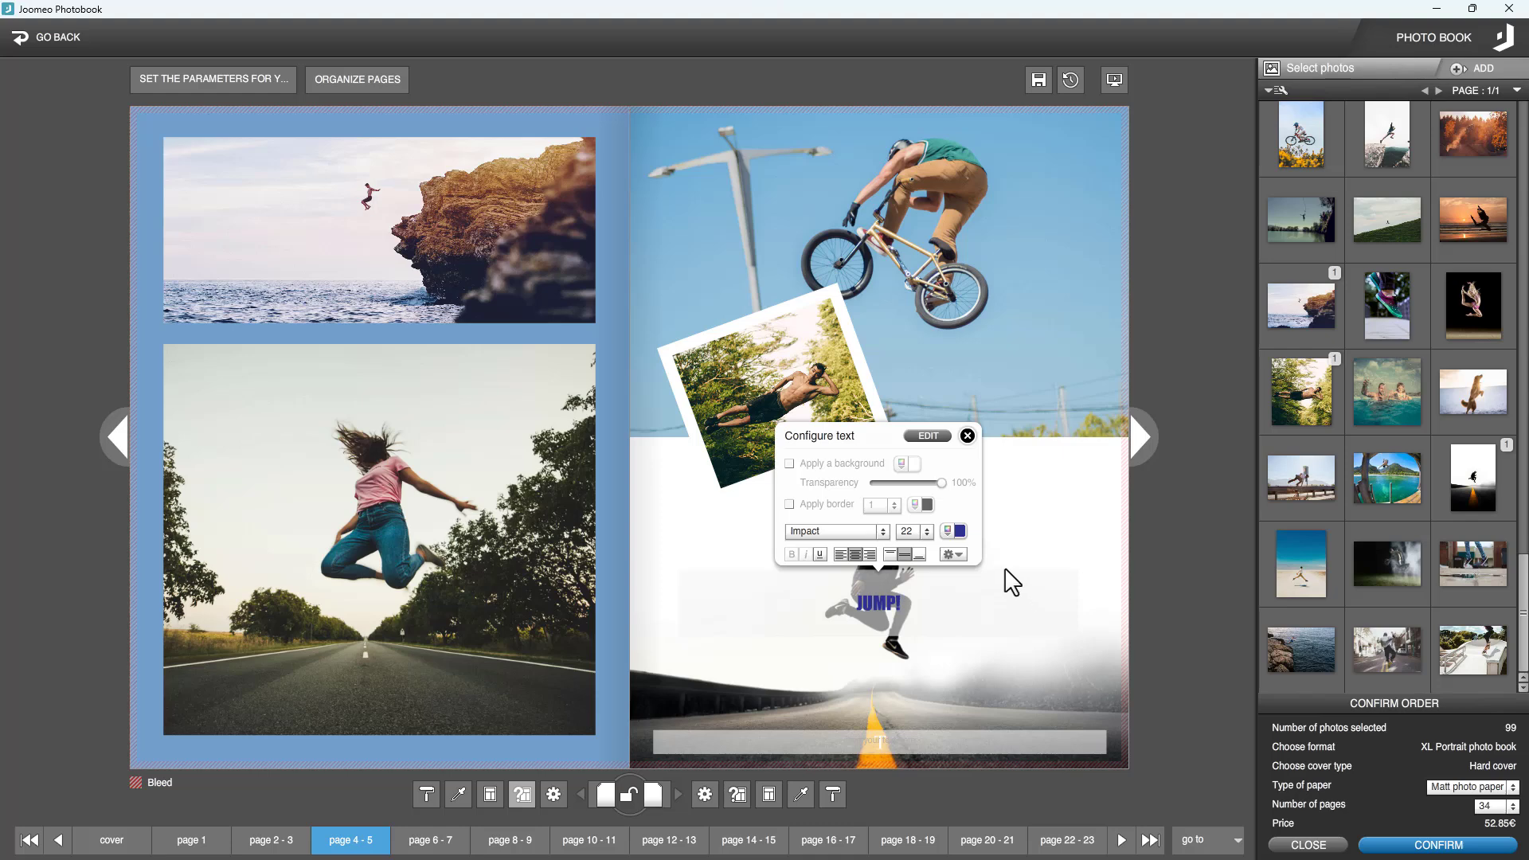
Apply a light blue background with 58% transparency to the "JUMP!" text box
click(789, 463)
click(901, 467)
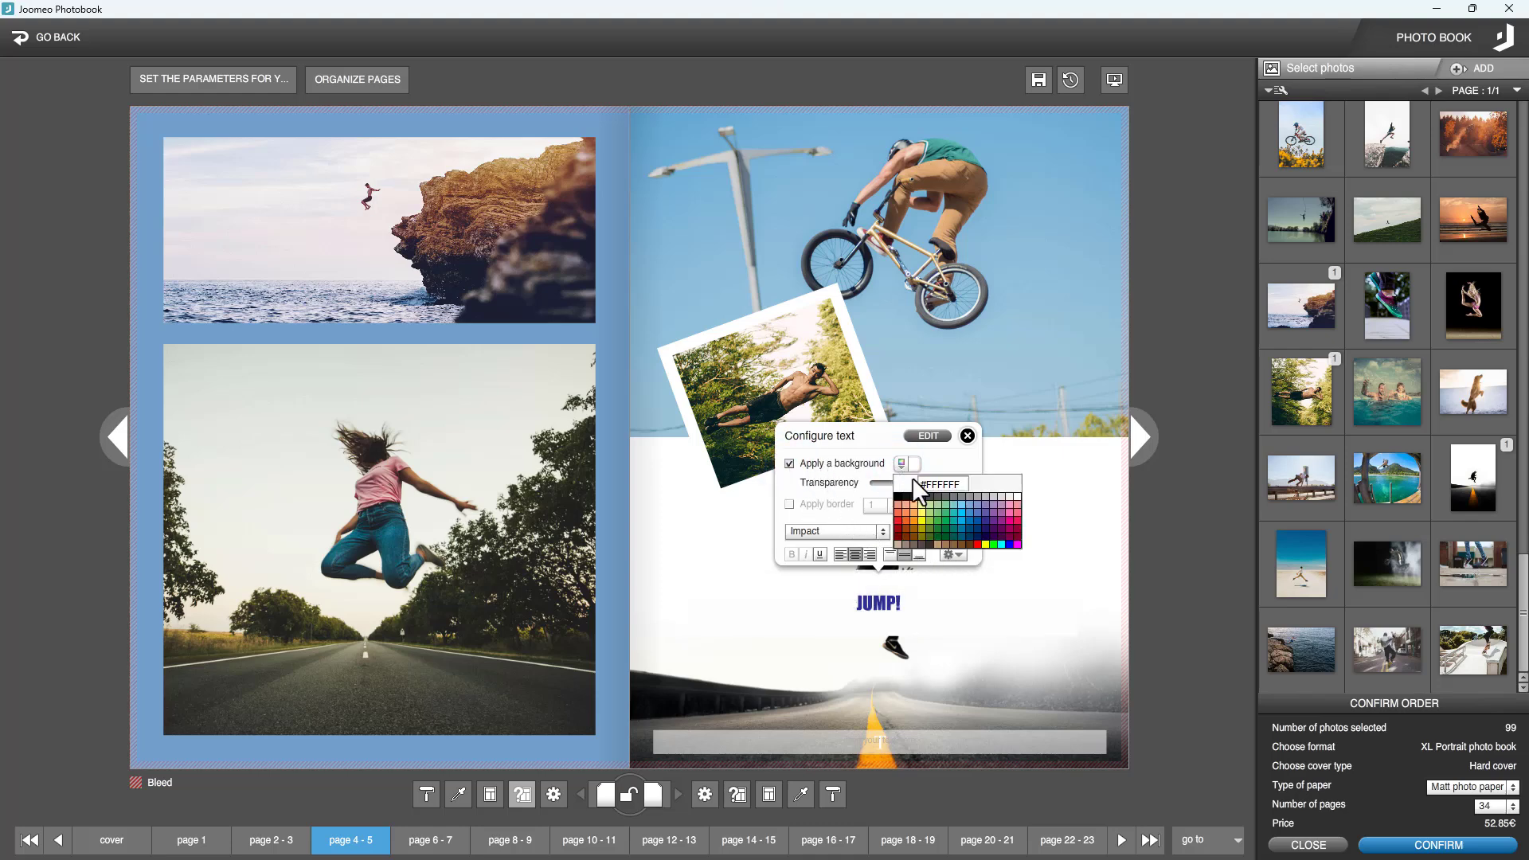
click(962, 510)
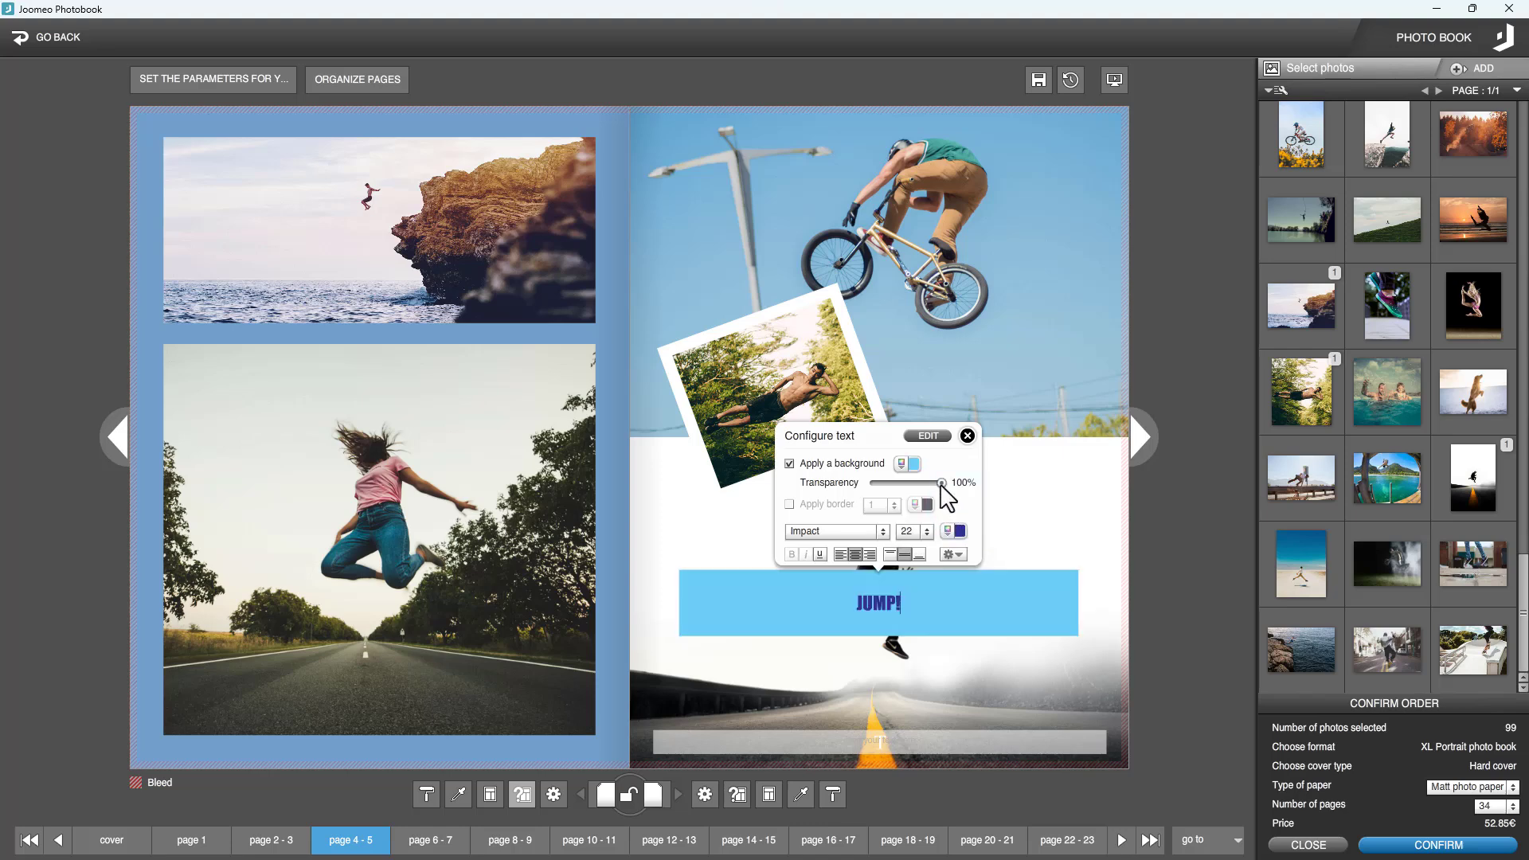
drag(941, 486, 911, 485)
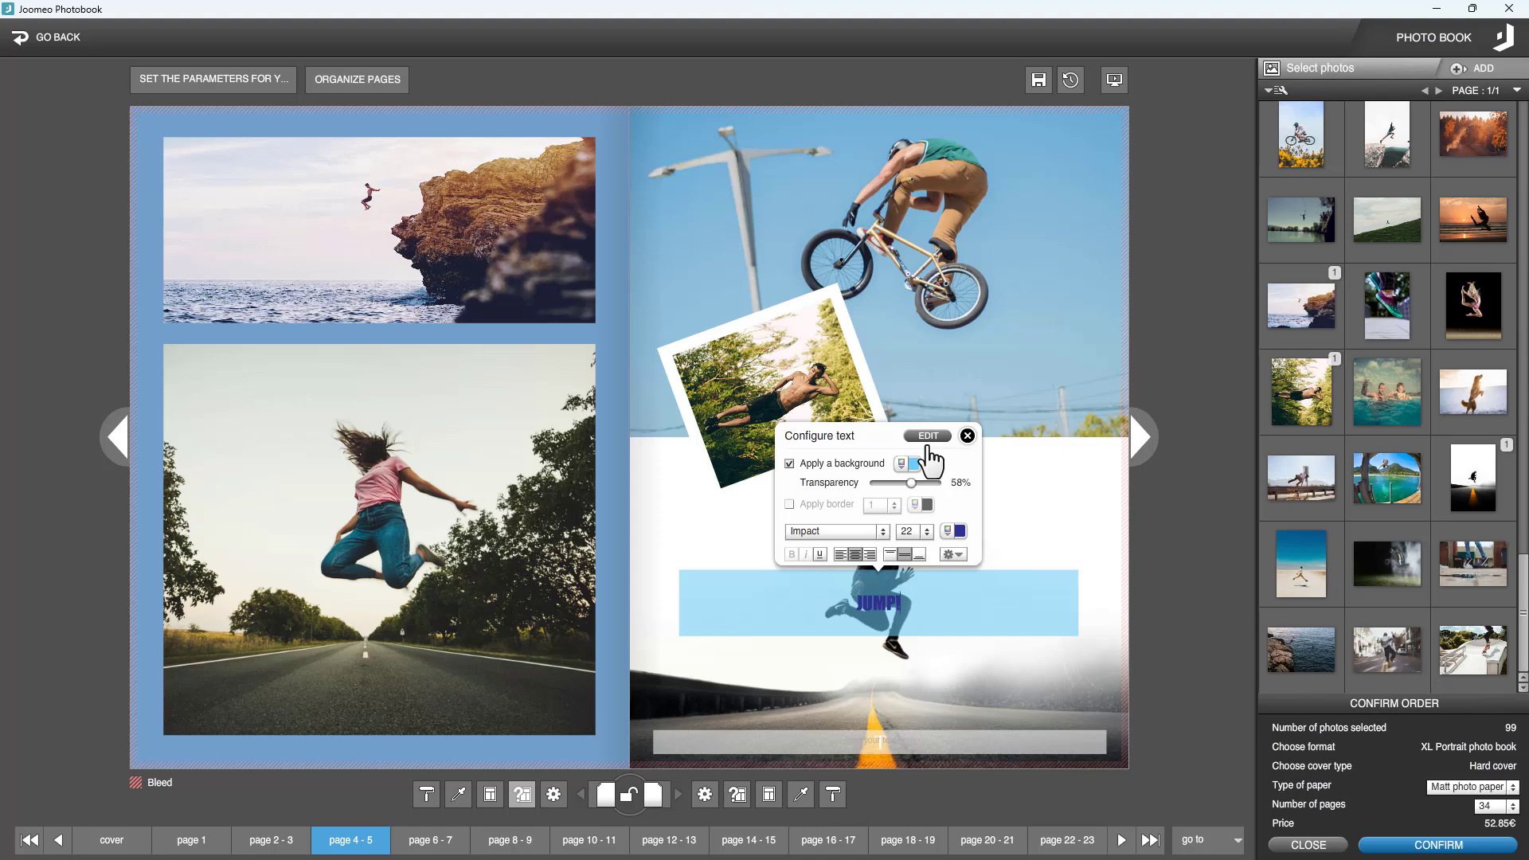
click(967, 436)
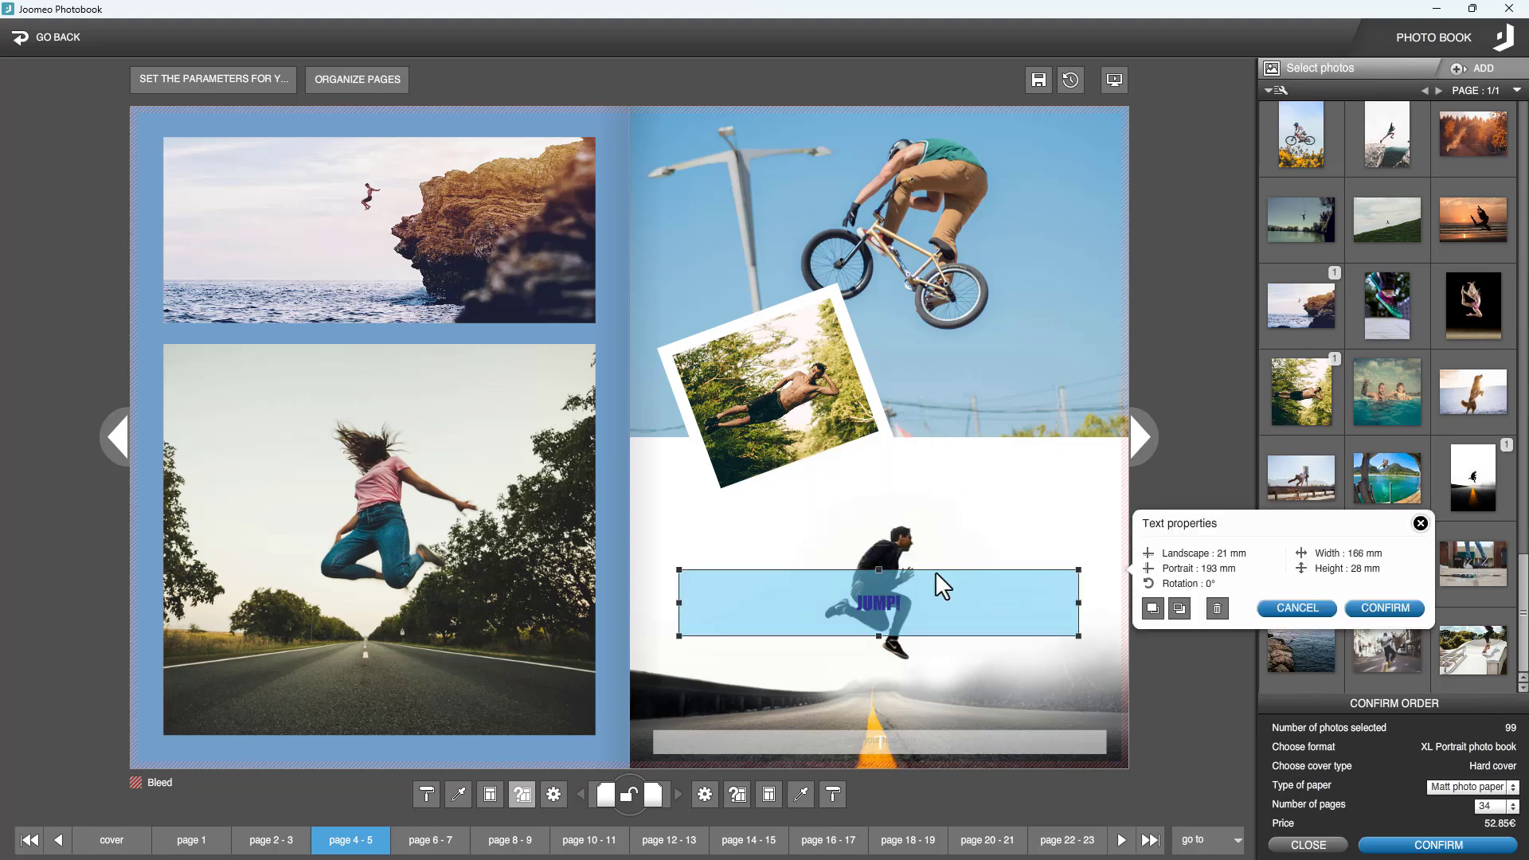
Resize the "JUMP!" text box to 72 × 23 mm, place it at landscape 120 mm, portrait 104 mm, and save the book
drag(1079, 571, 1047, 383)
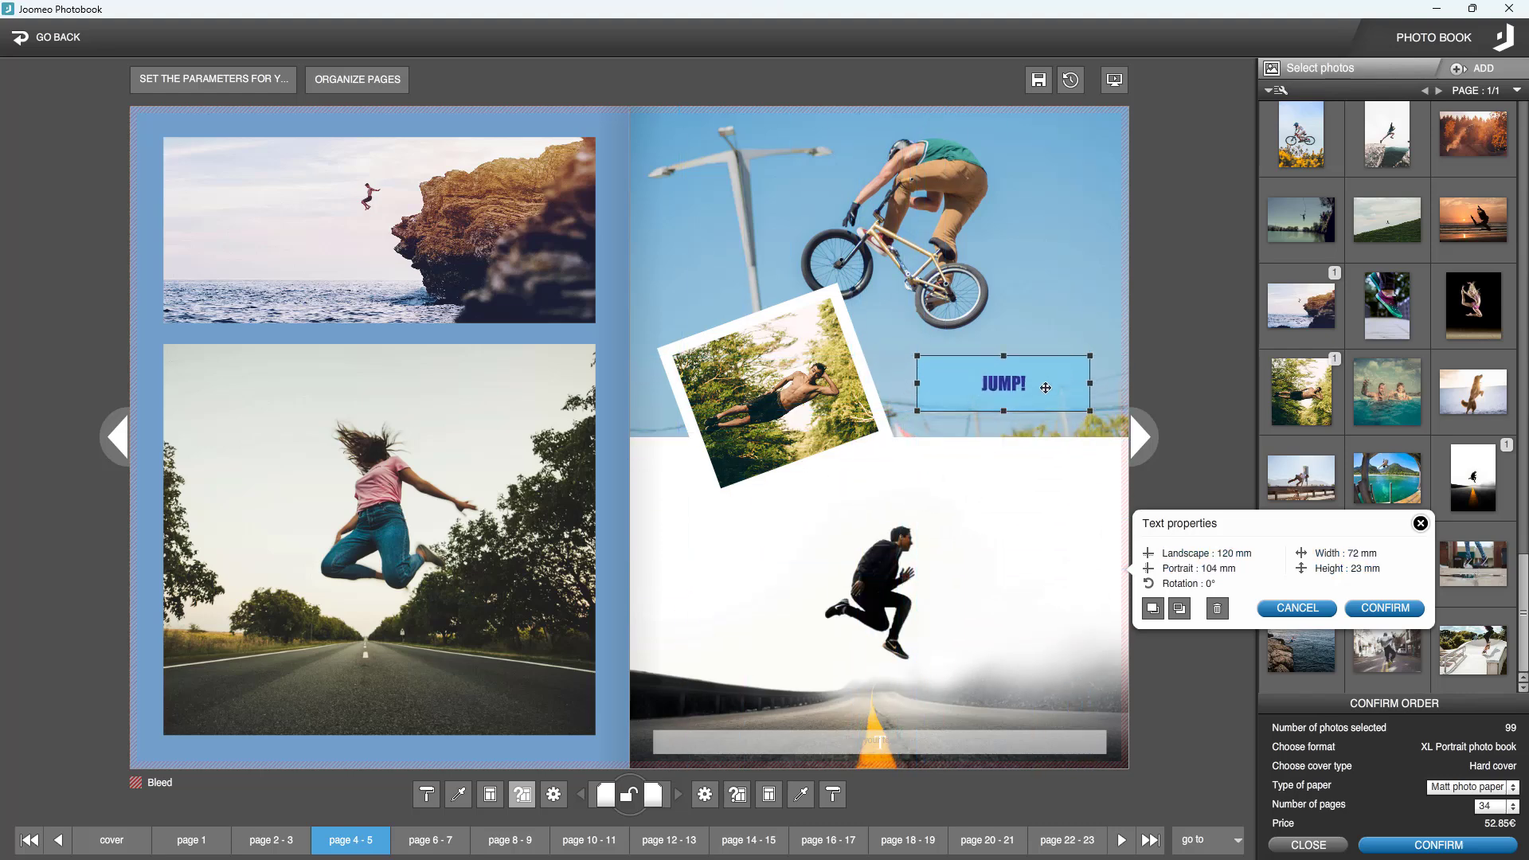
click(1384, 609)
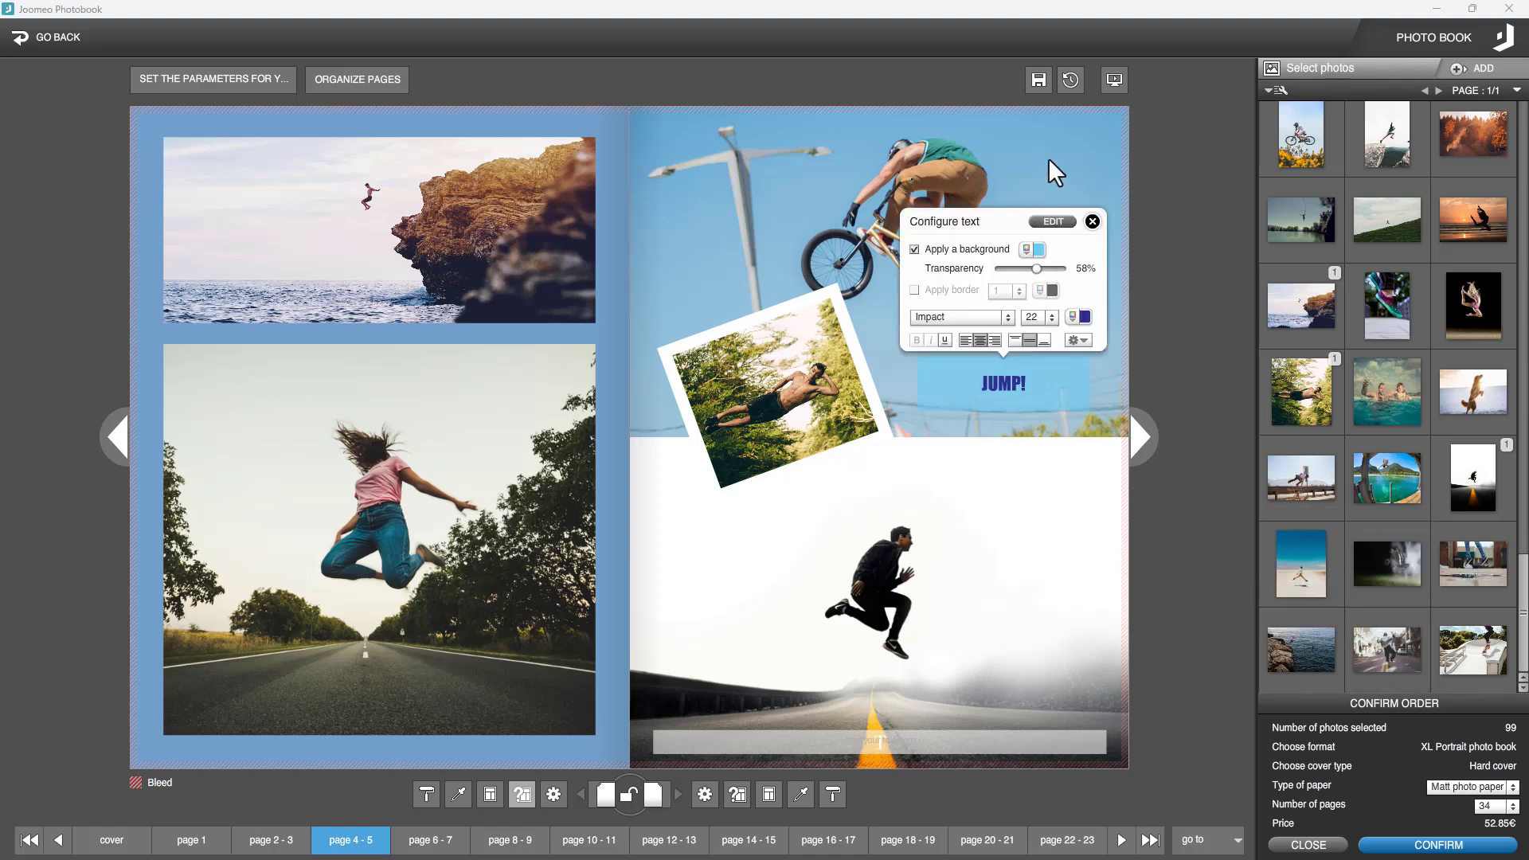
click(1038, 78)
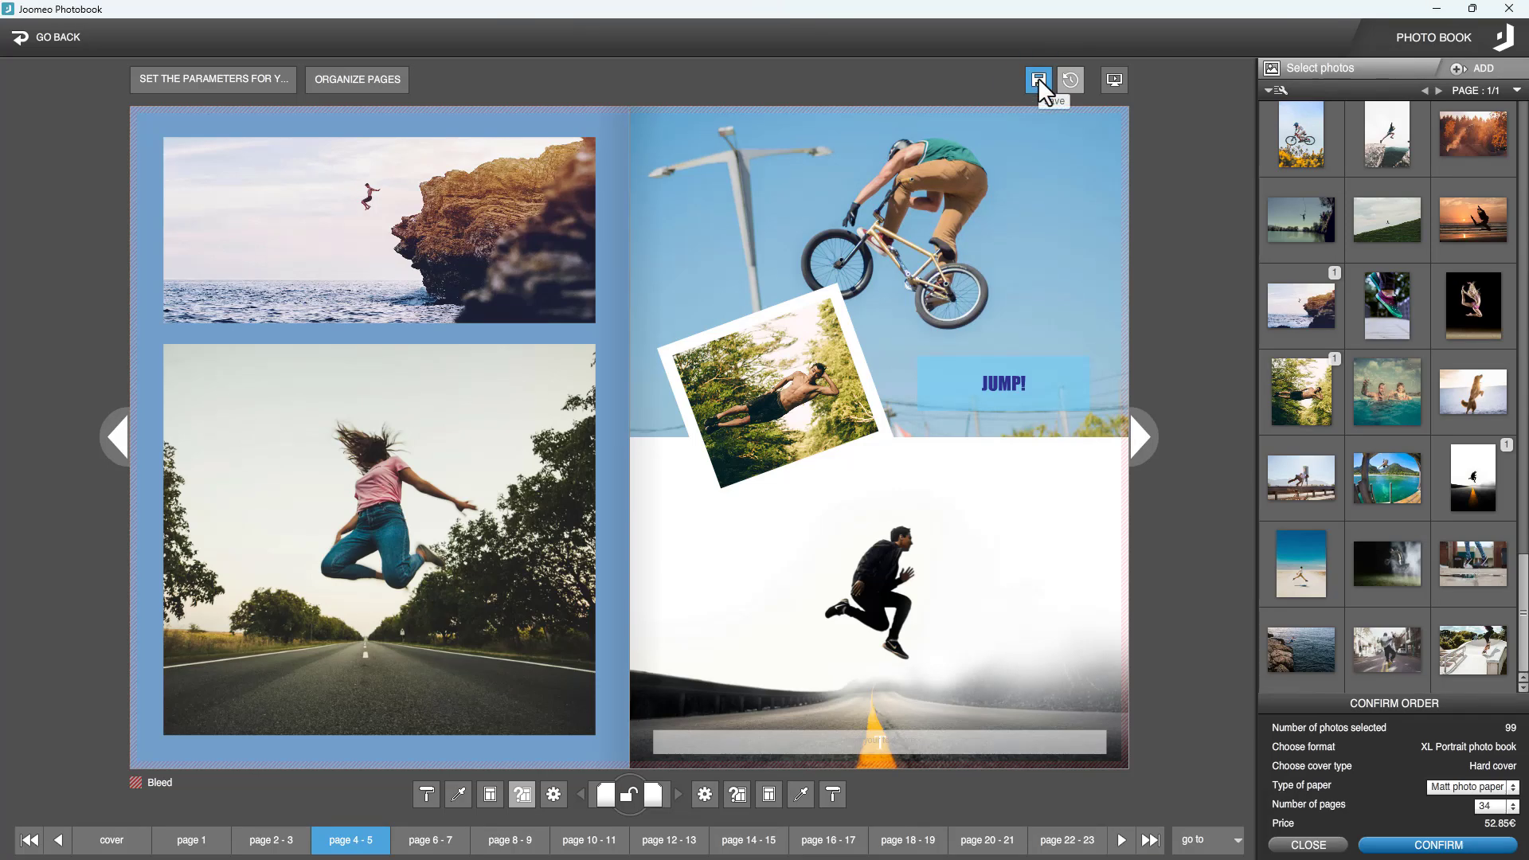
Preview pages 4-5, page 1 and the cover of the photo book, and return to the editor
click(1112, 79)
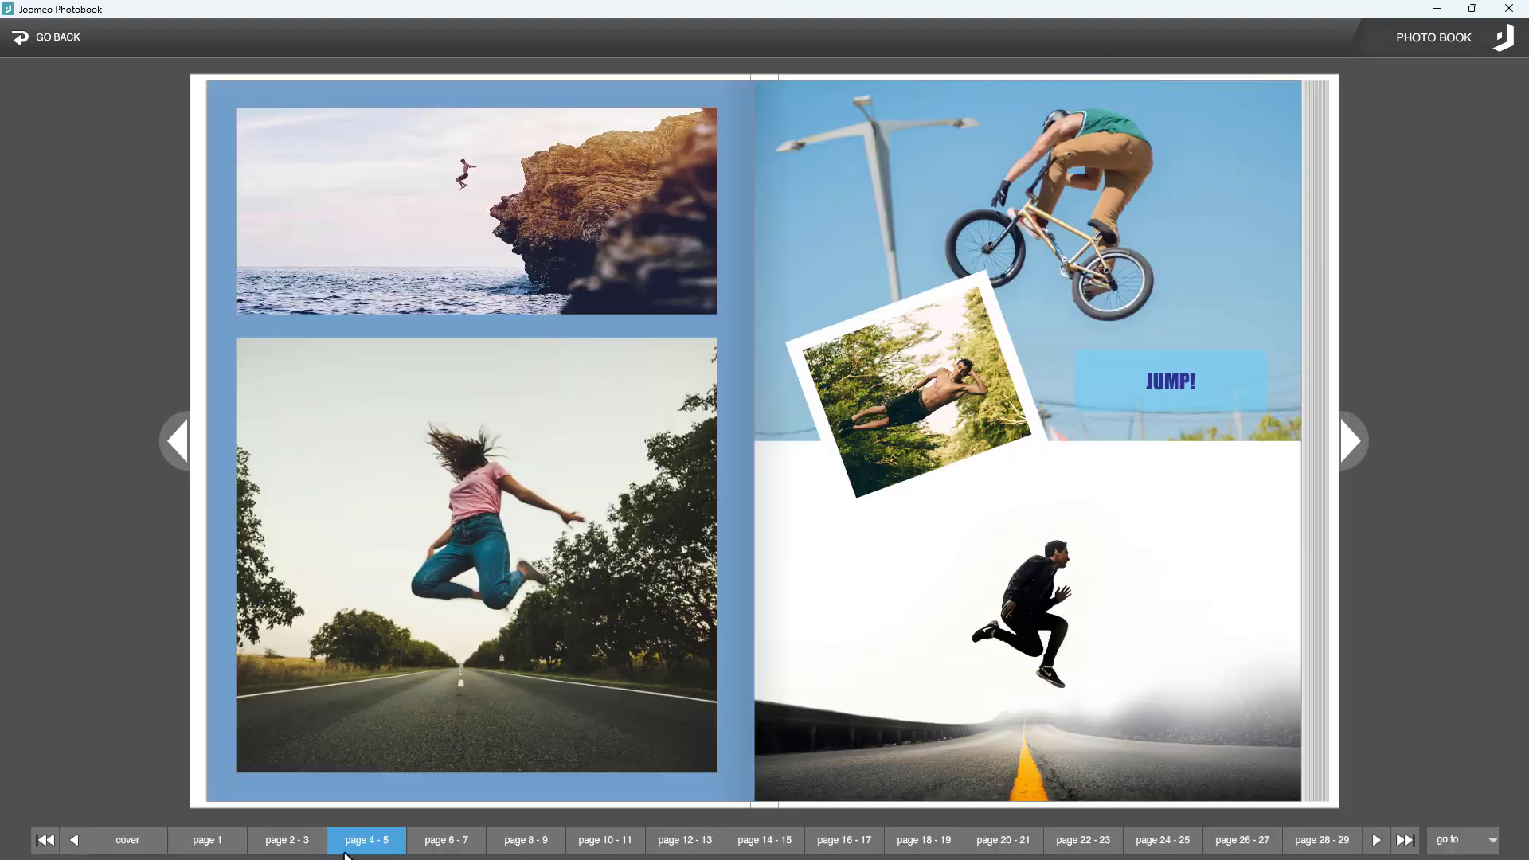
click(202, 850)
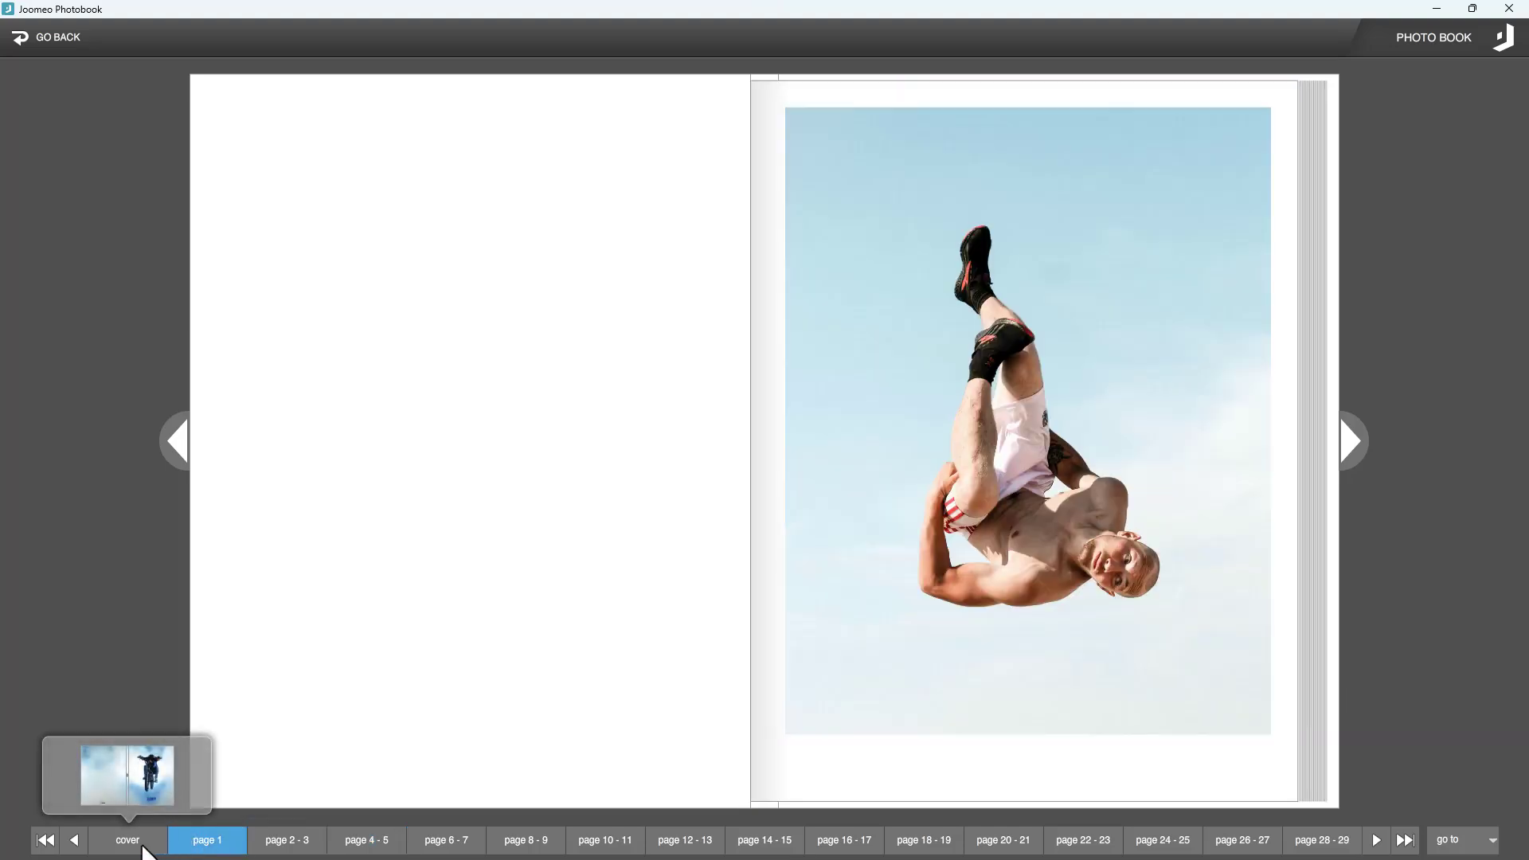
click(145, 849)
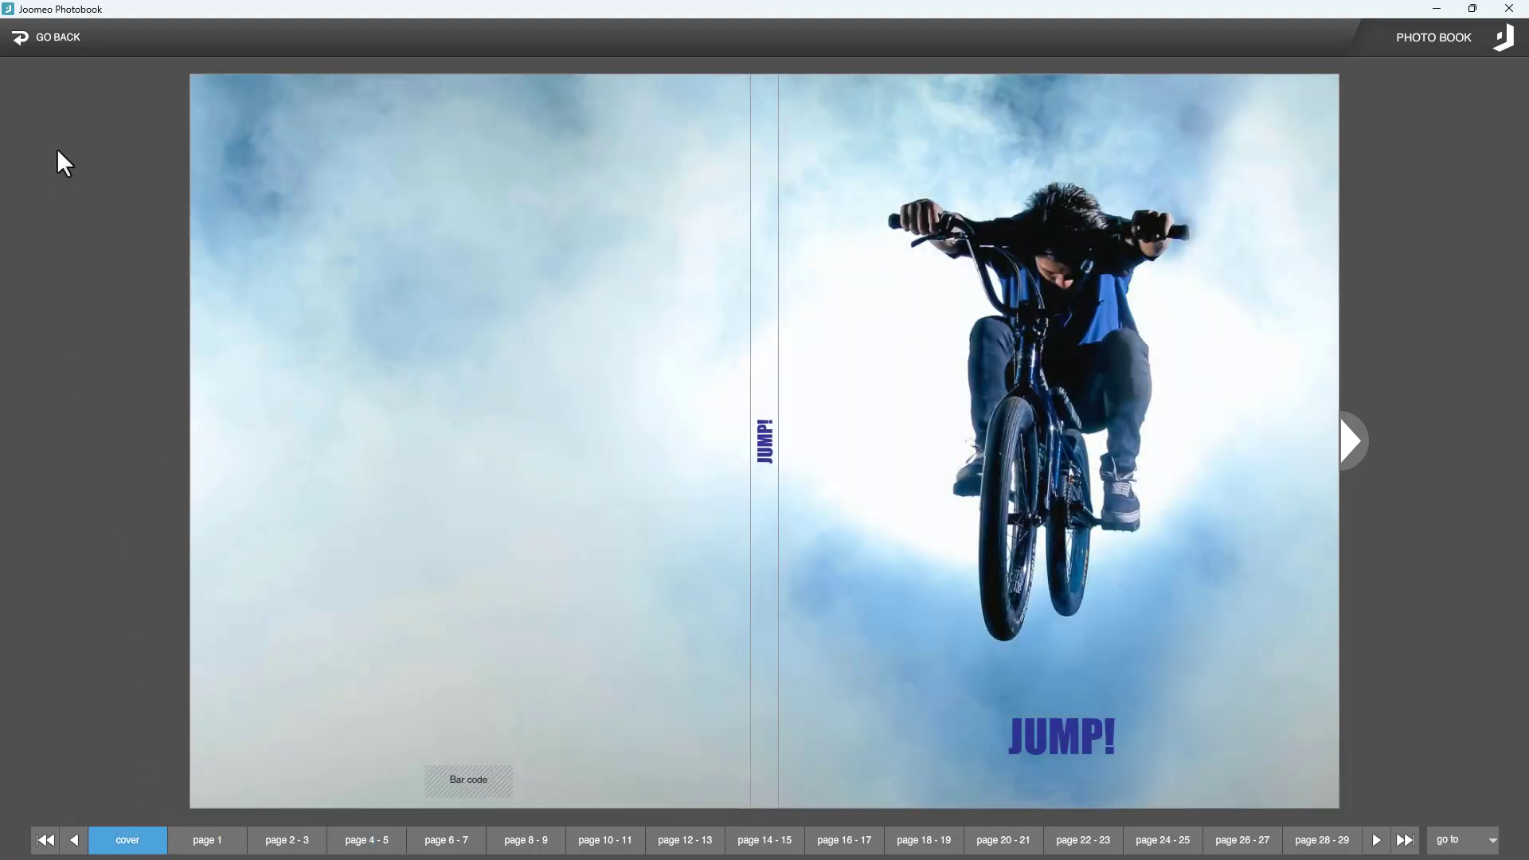
click(26, 44)
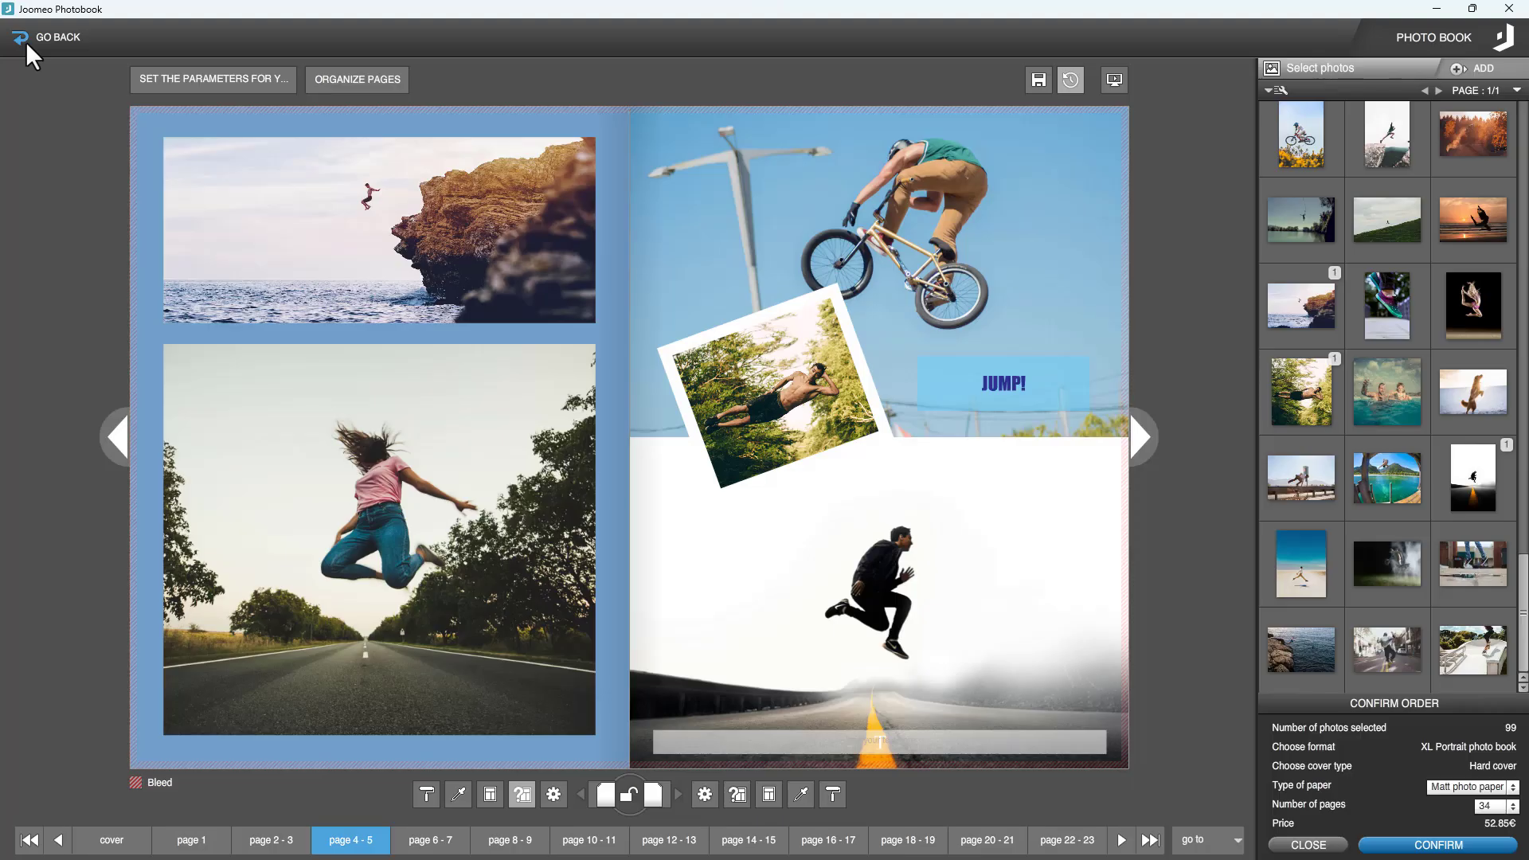
Reorganize the pages by swapping spread 4-5 with spread 2-3 and page 9 with page 7, and apply the changes
click(342, 83)
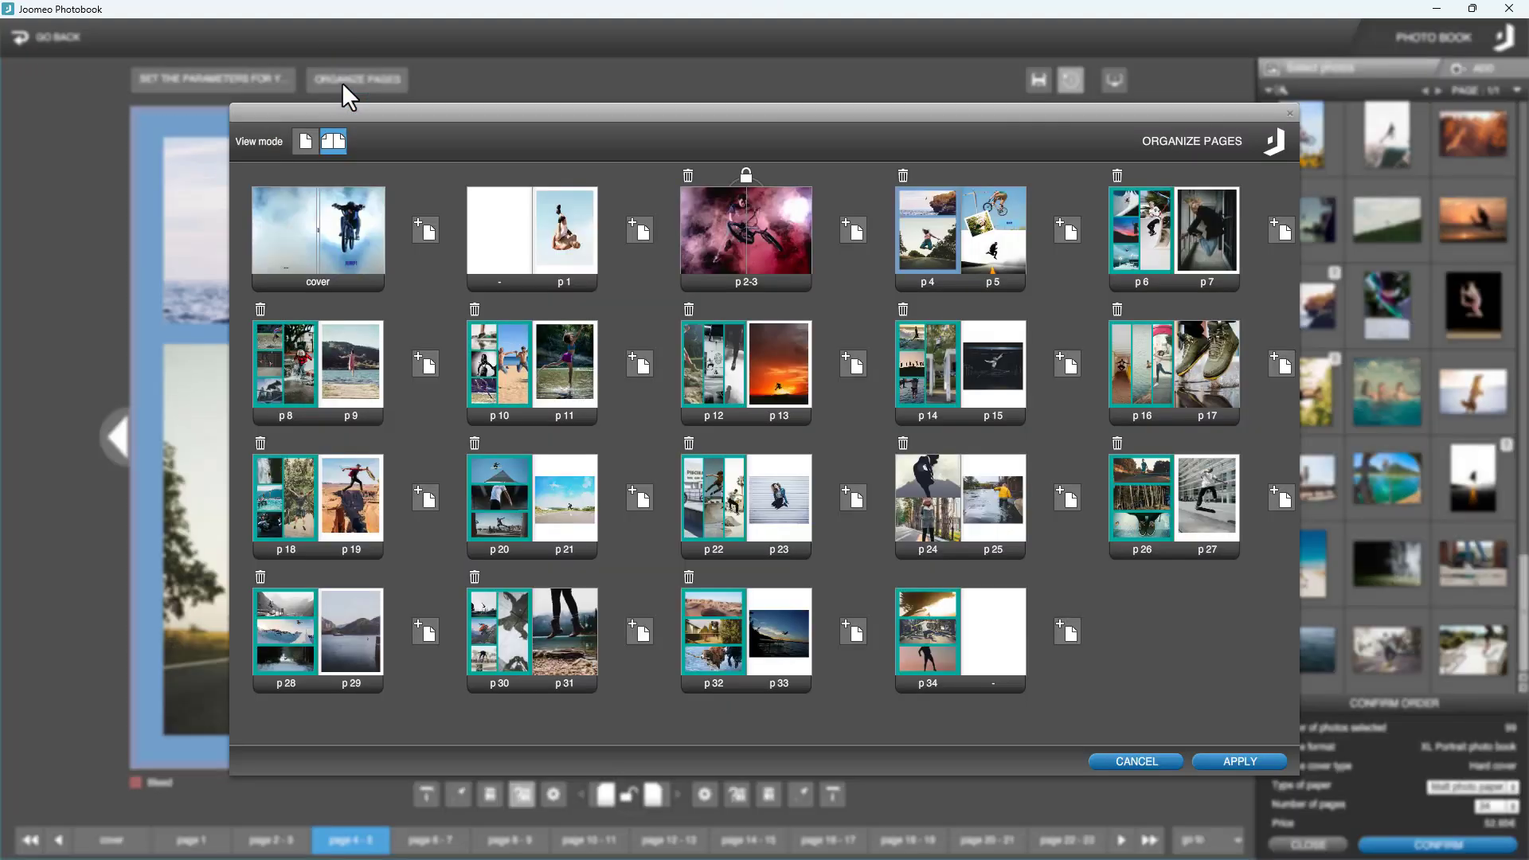
drag(952, 295, 747, 264)
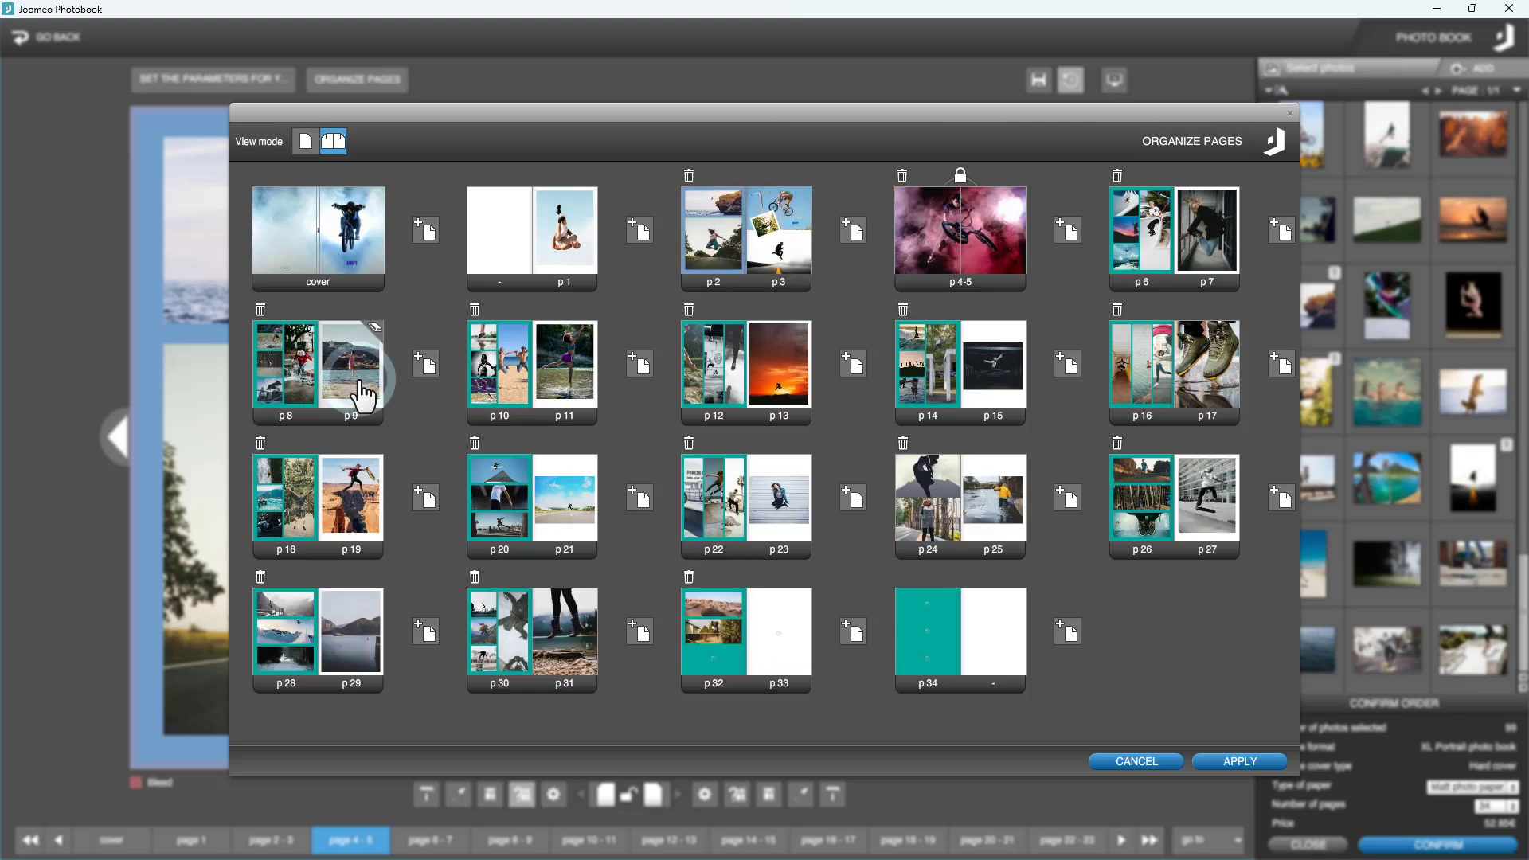
drag(363, 393, 1212, 238)
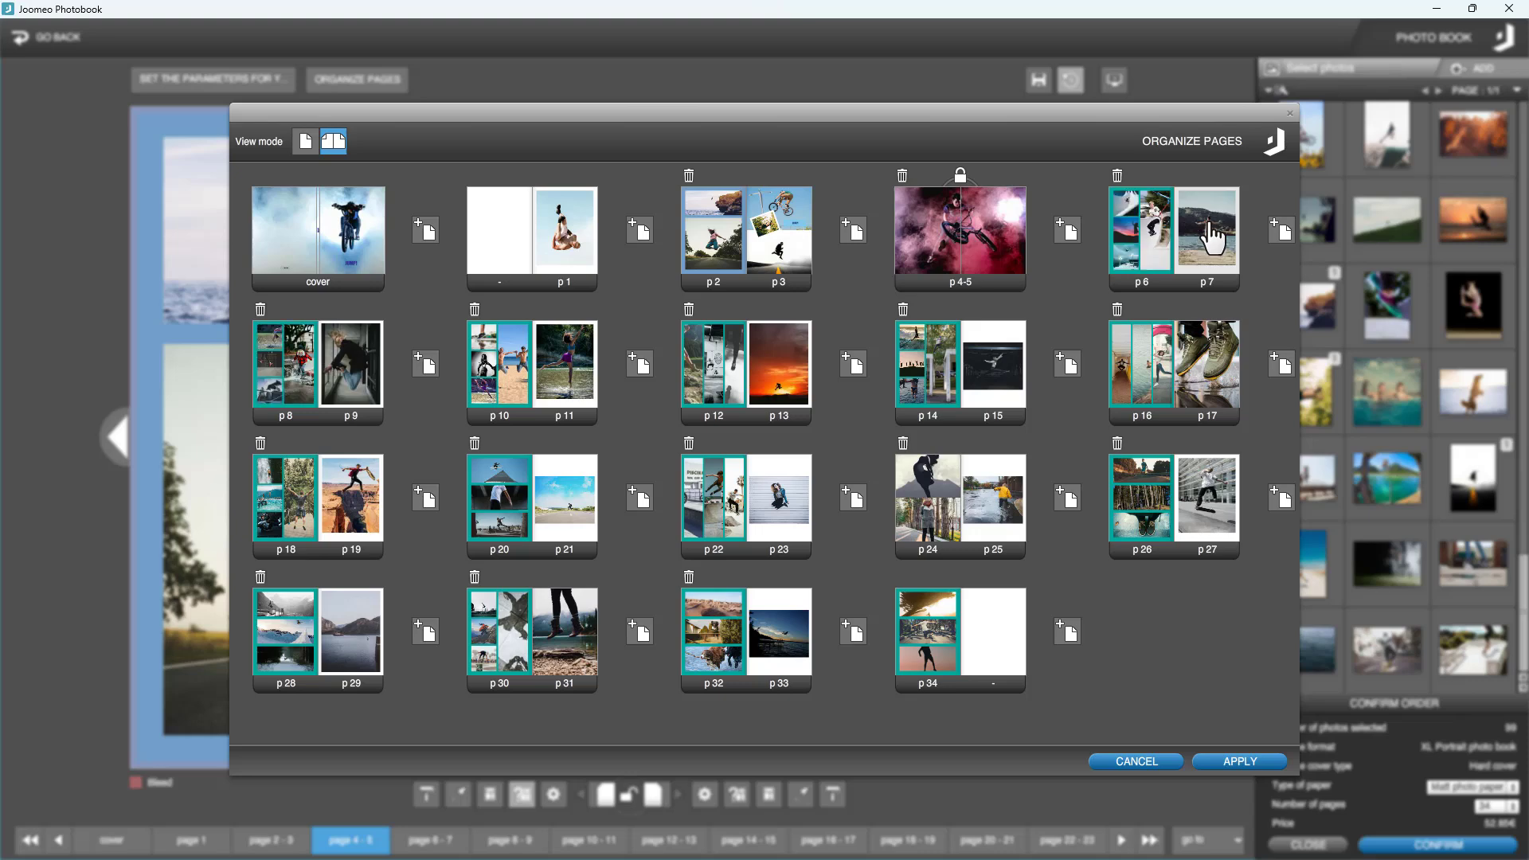
click(1241, 763)
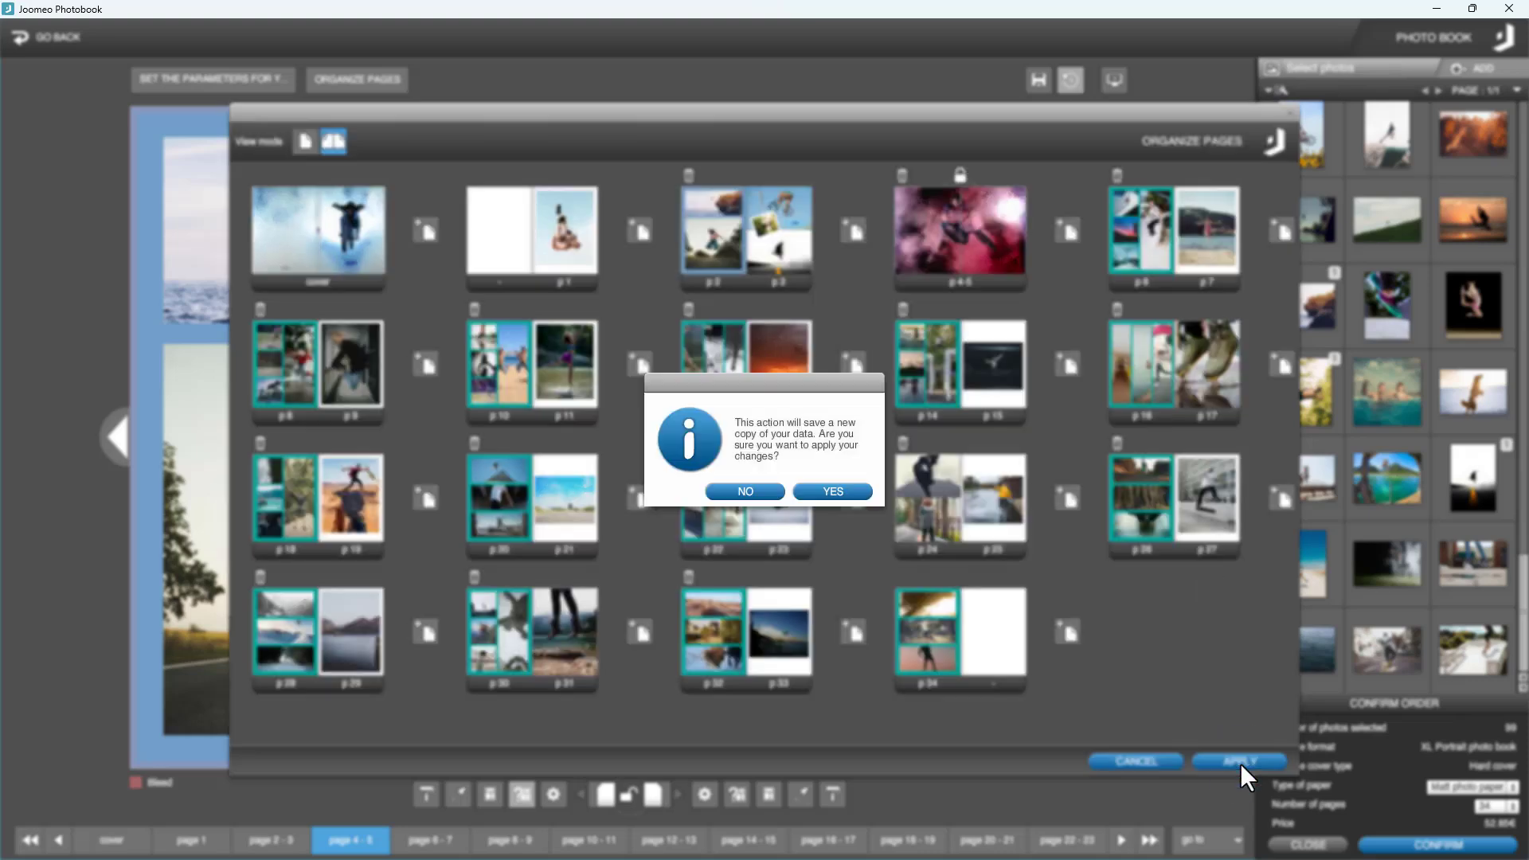
click(846, 496)
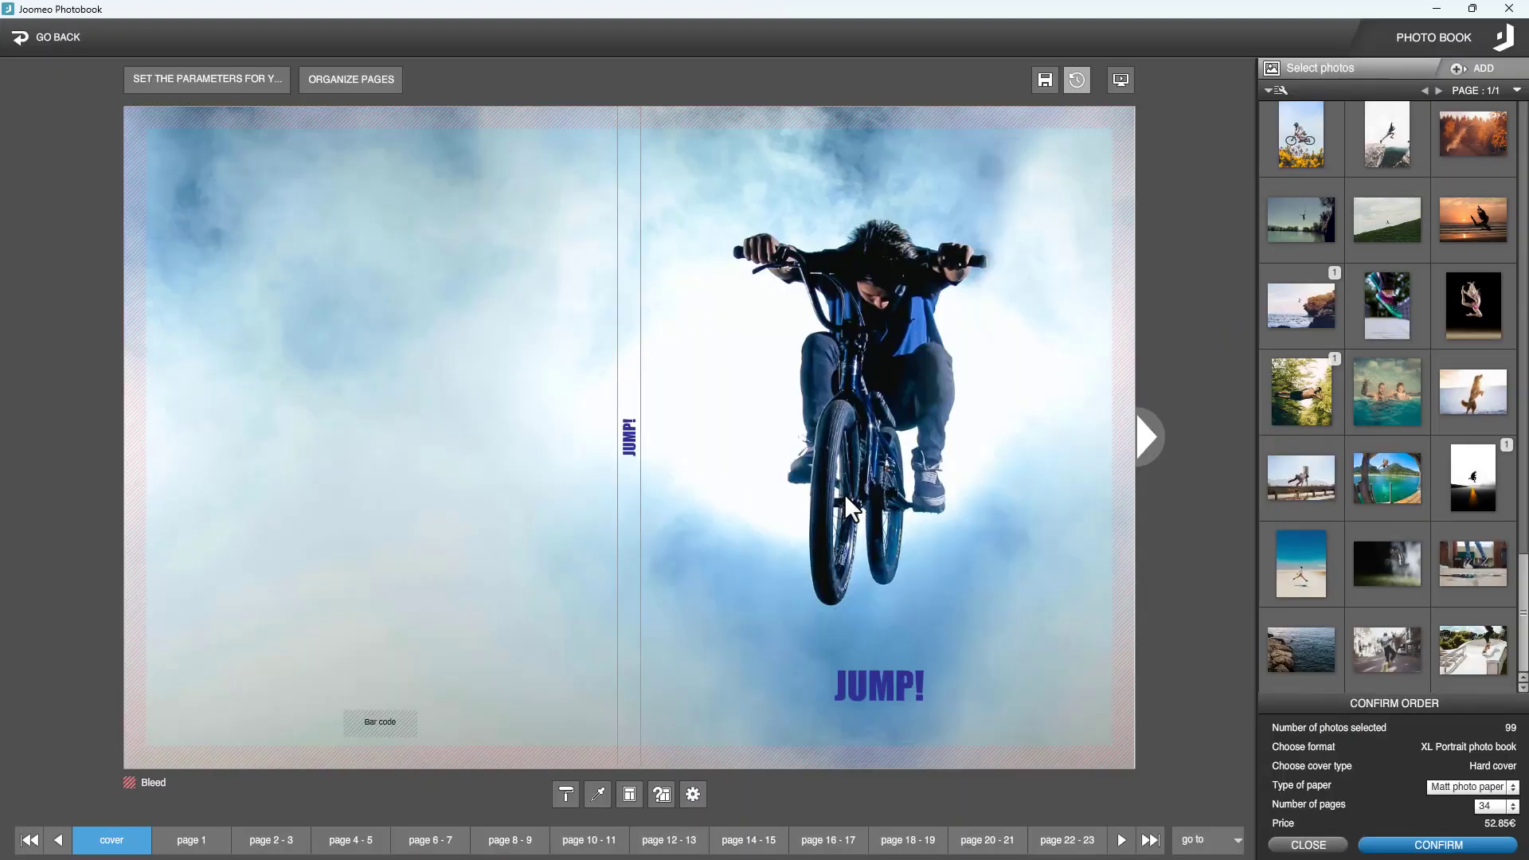
Start the print validation, preview the book from the cover to pages 4-5, and confirm that it is ready for ordering
click(1436, 846)
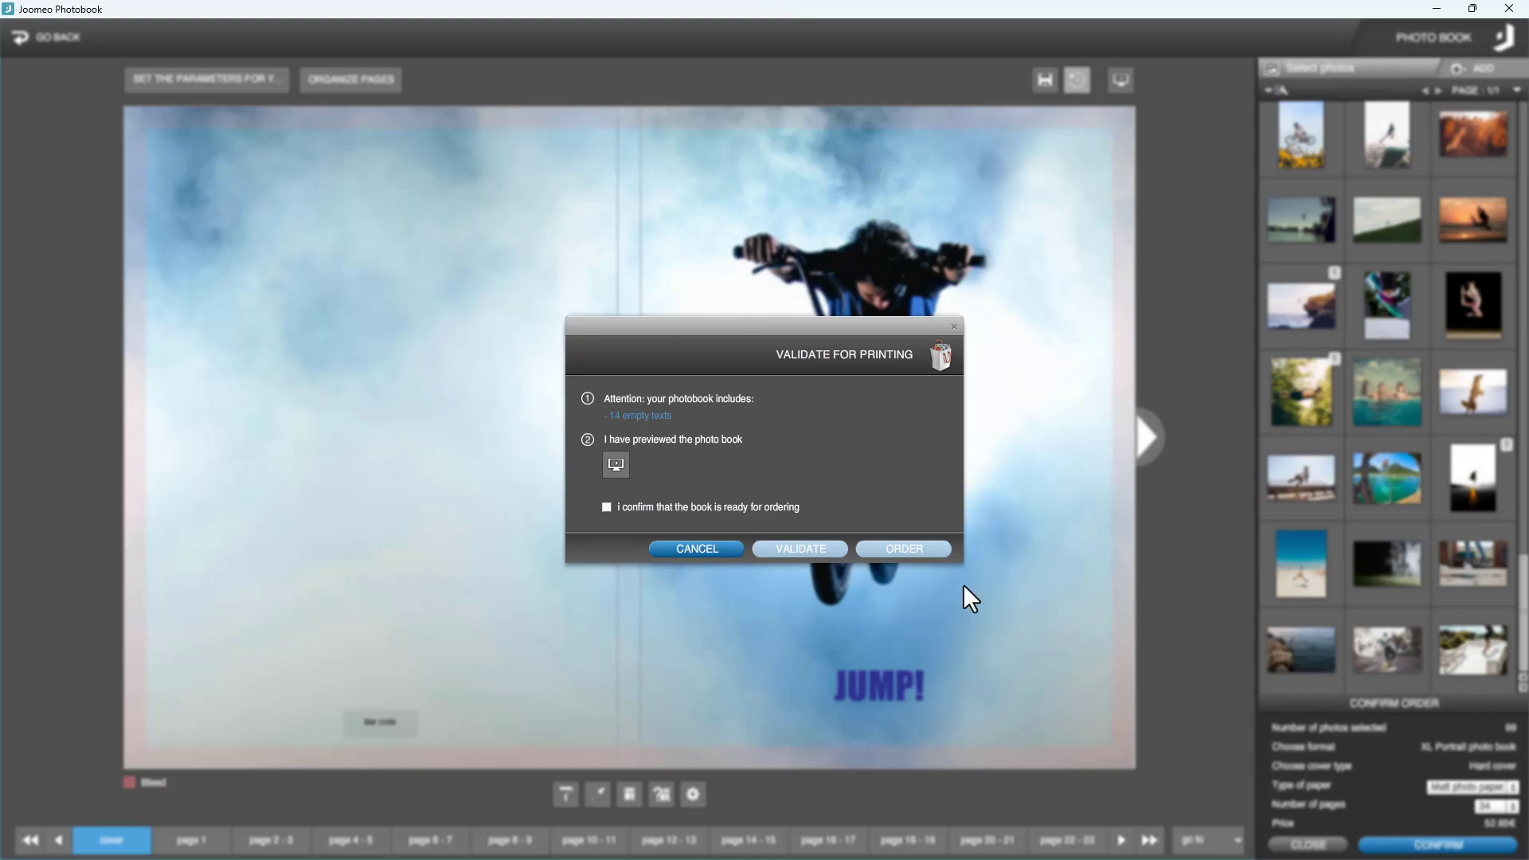
click(615, 464)
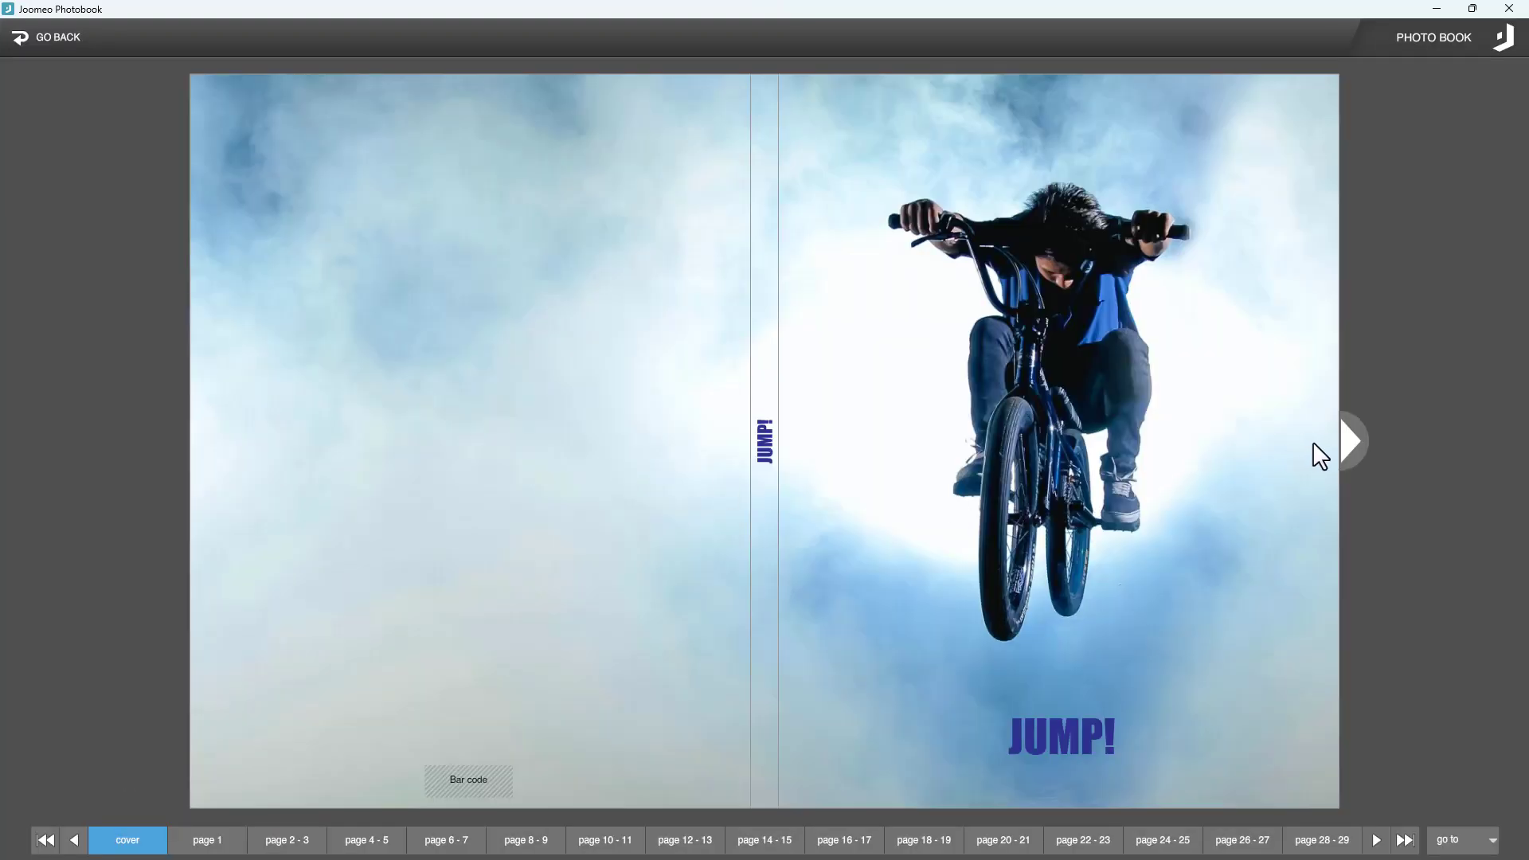
click(1352, 442)
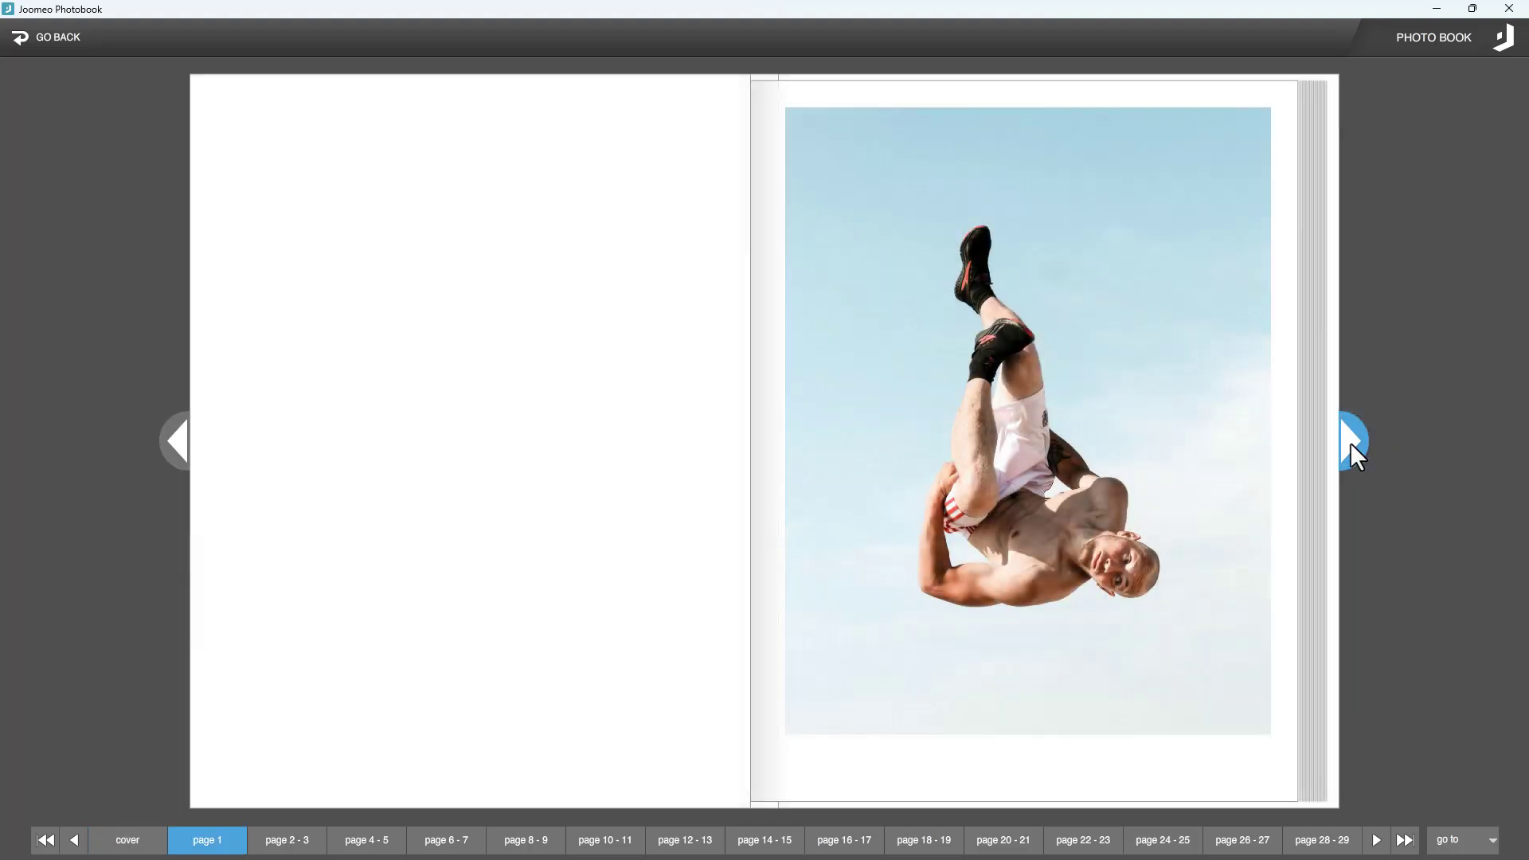
click(1351, 444)
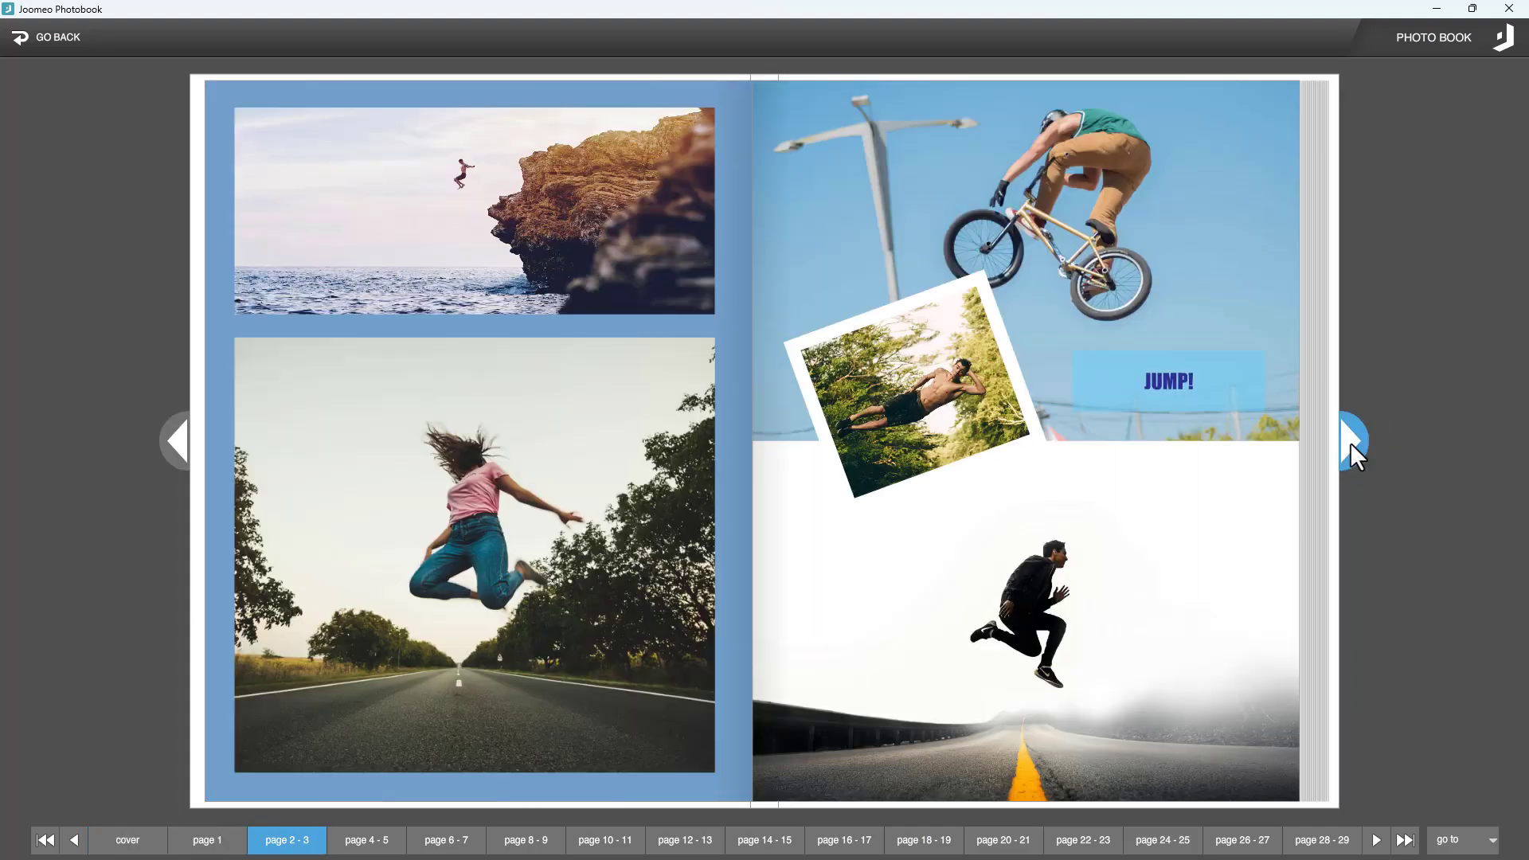
click(1350, 442)
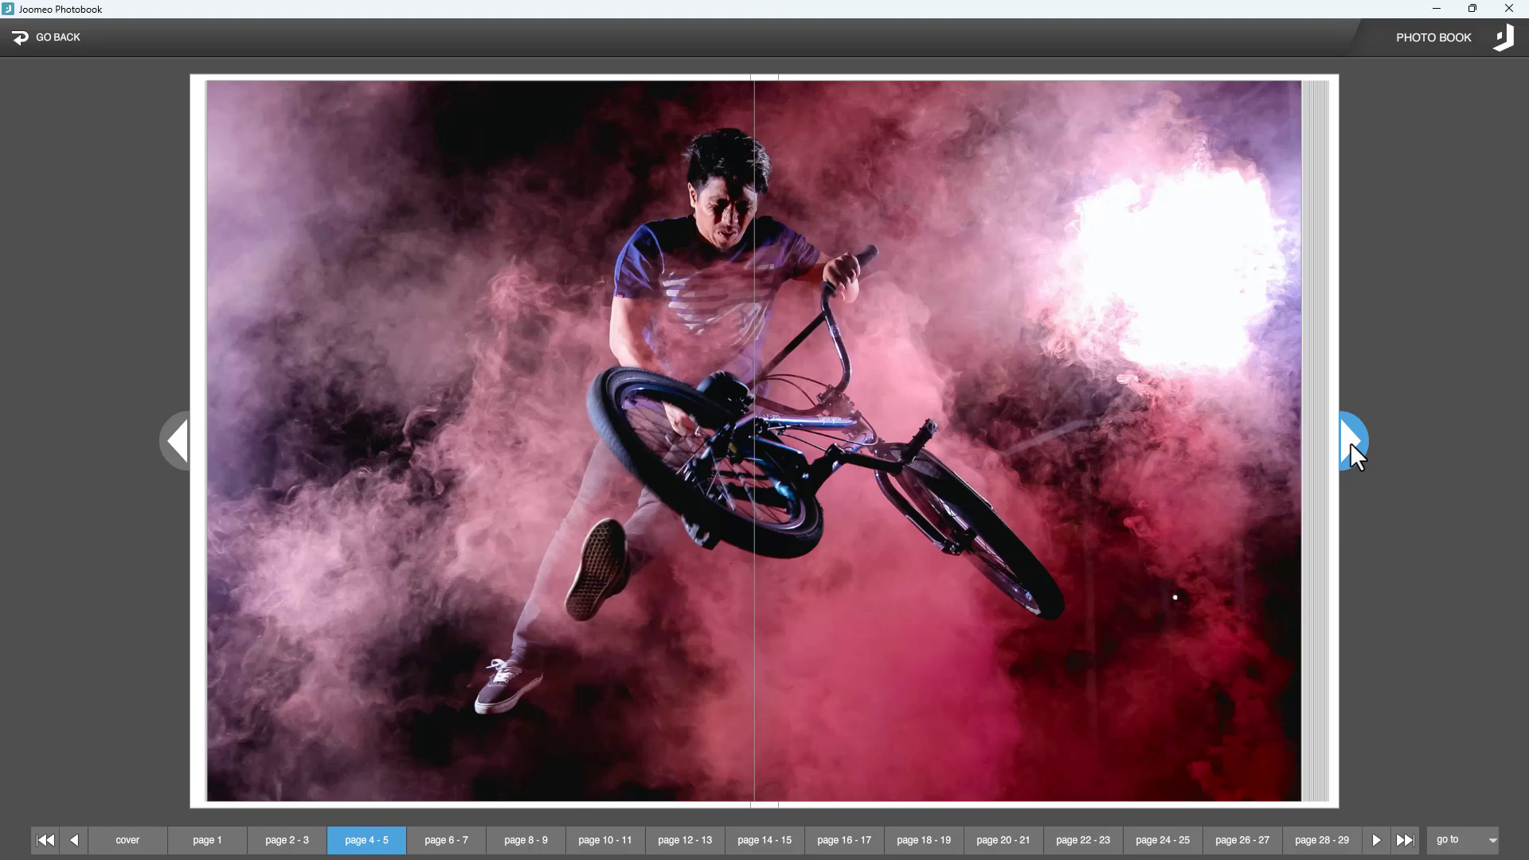
click(70, 43)
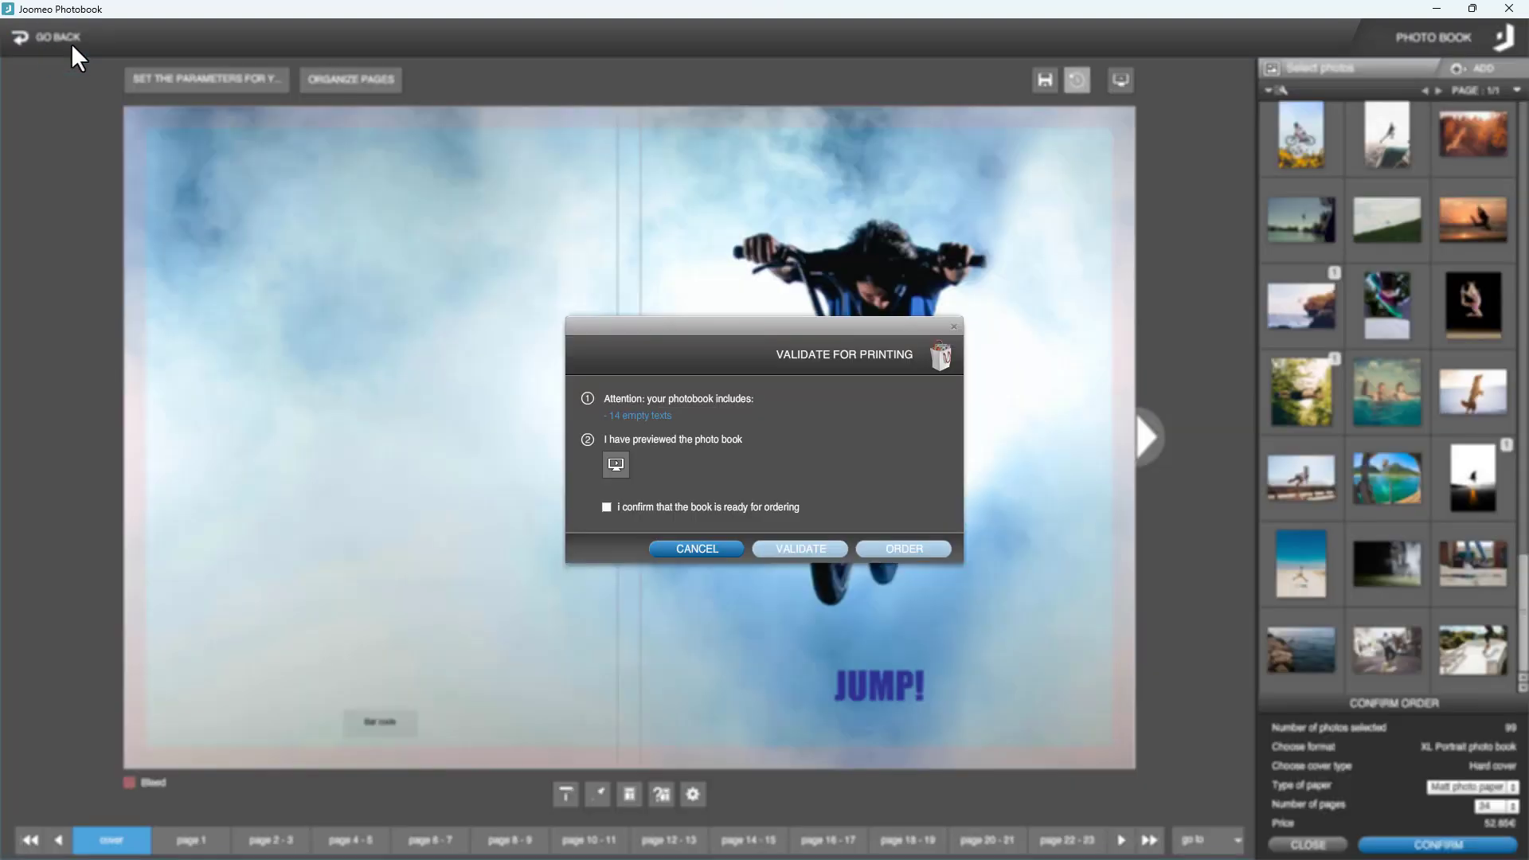
click(608, 509)
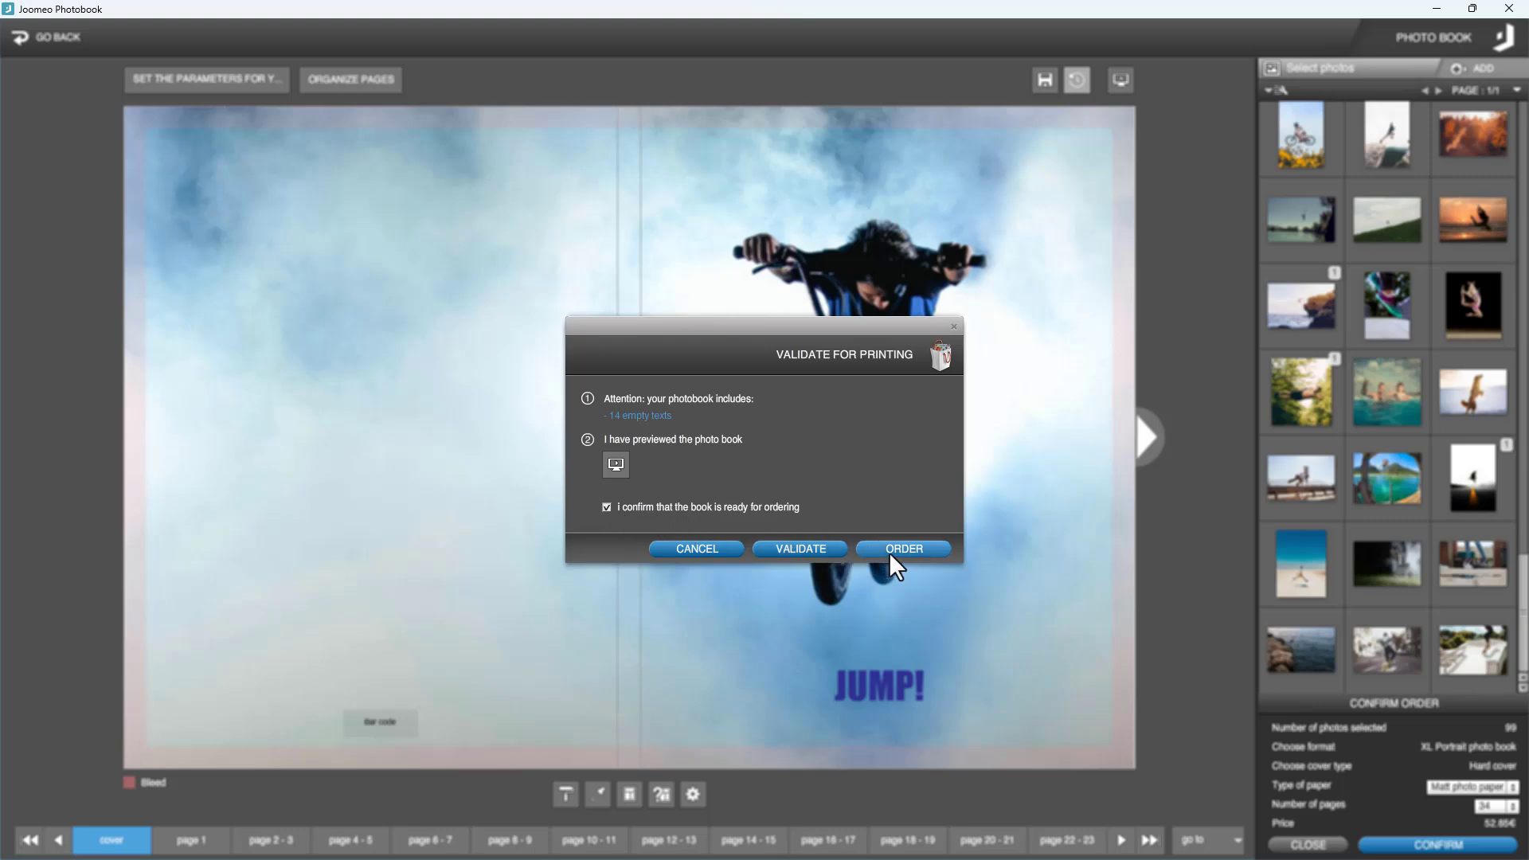